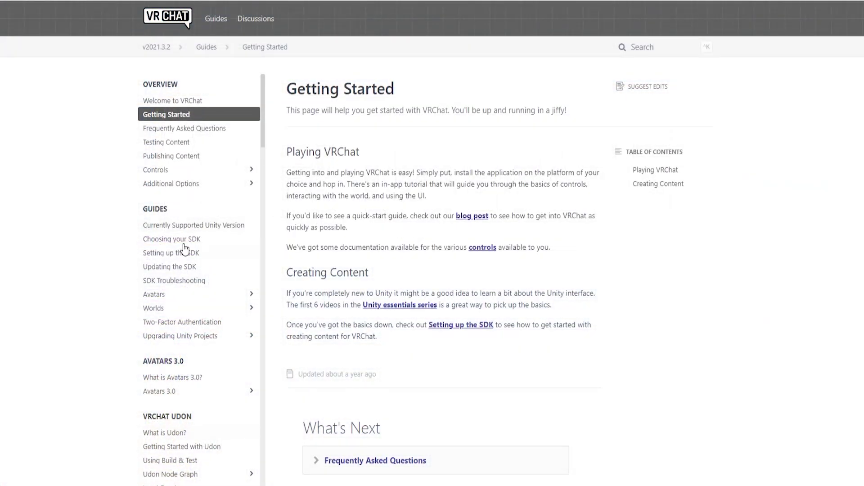
Step: Open the Currently Supported Unity Version guide and examine the required Unity version and its Unity Hub and direct download links
left_click(194, 225)
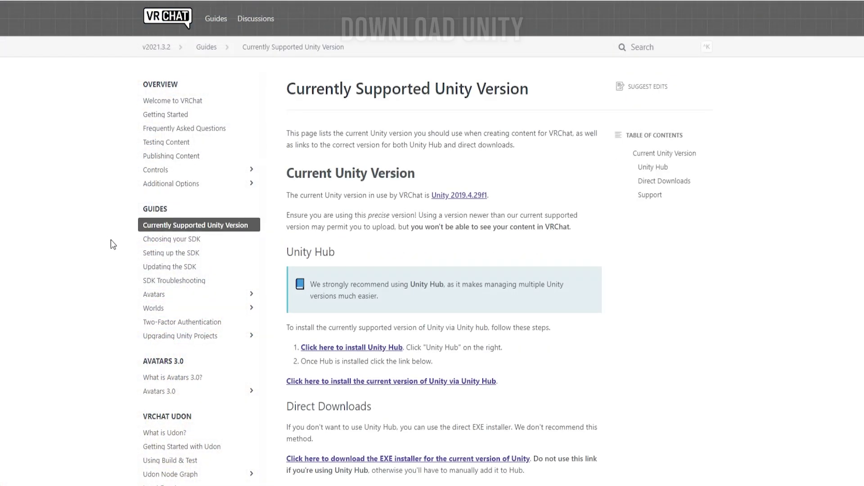
scroll(135, 356, "down", 3)
scroll(172, 379, "down", 3)
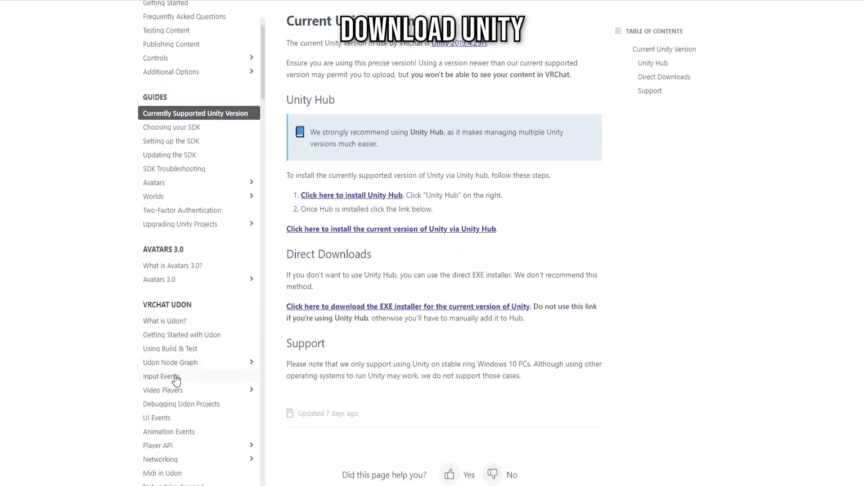
scroll(194, 359, "down", 1)
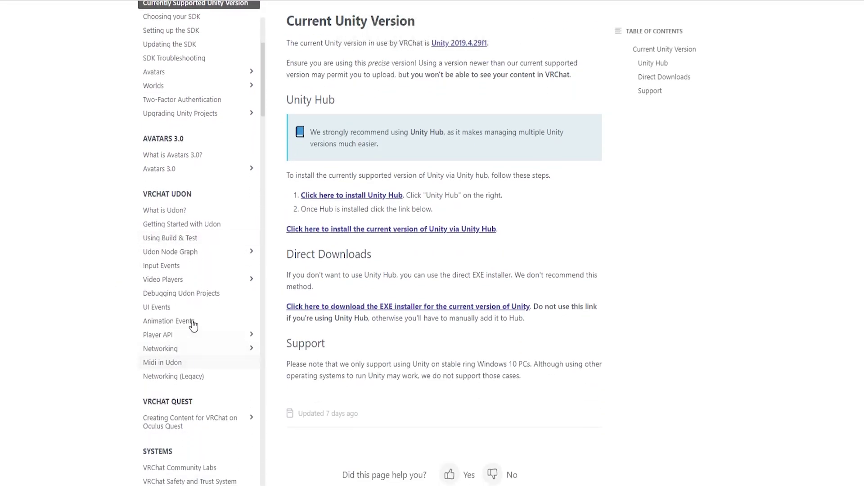
scroll(180, 321, "down", 3)
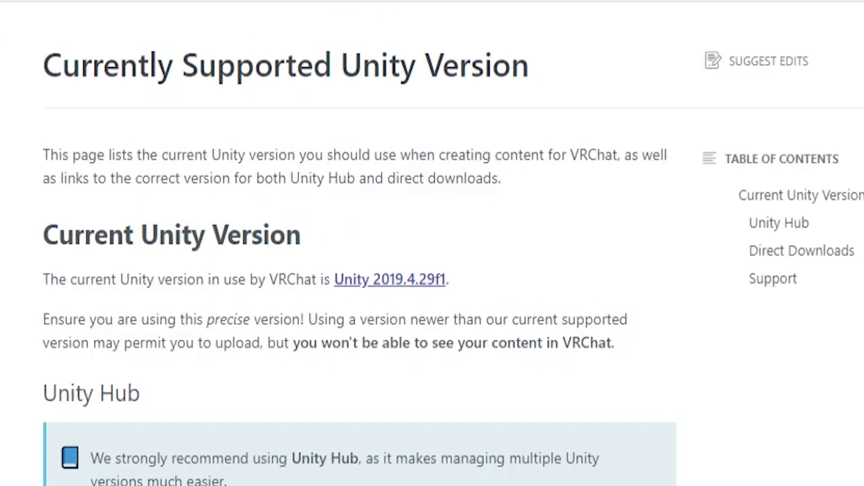
left_click_drag(451, 282, 338, 290)
left_click(488, 292)
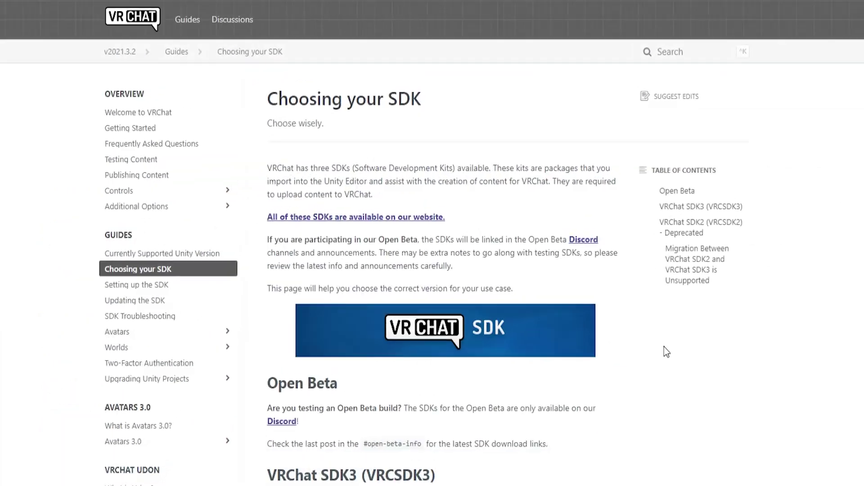
Step: Read the Choosing your SDK guide, comparing the VRChat SDK3 and deprecated SDK2 sections
scroll(729, 481, "down", 5)
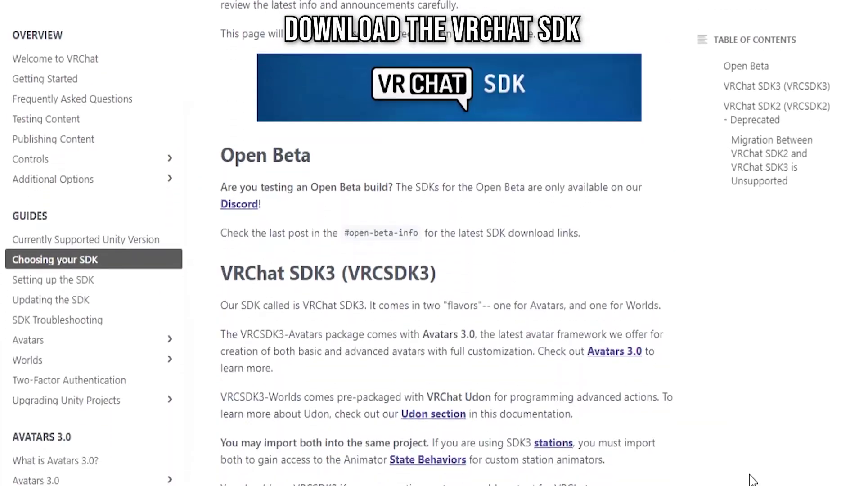
scroll(751, 480, "down", 2)
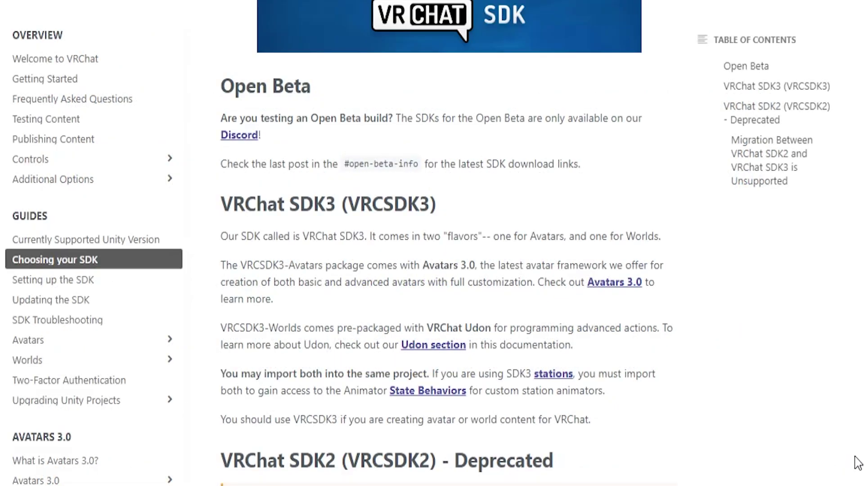
scroll(857, 462, "down", 5)
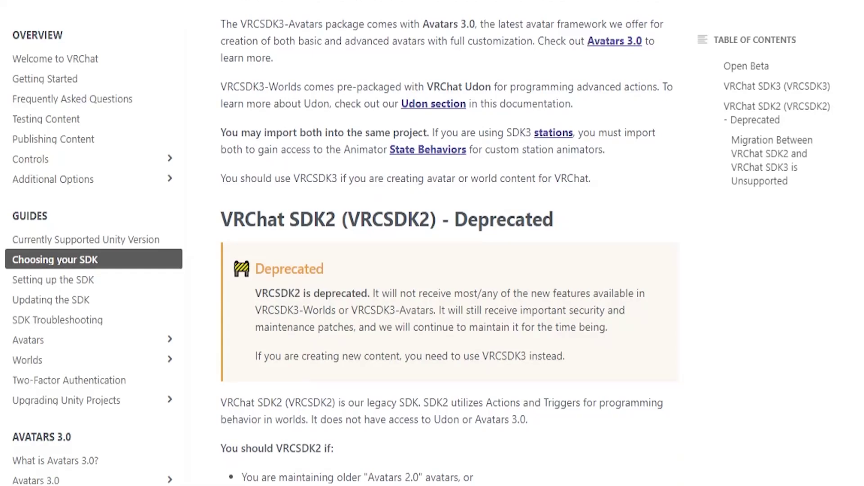
scroll(441, 243, "up", 10)
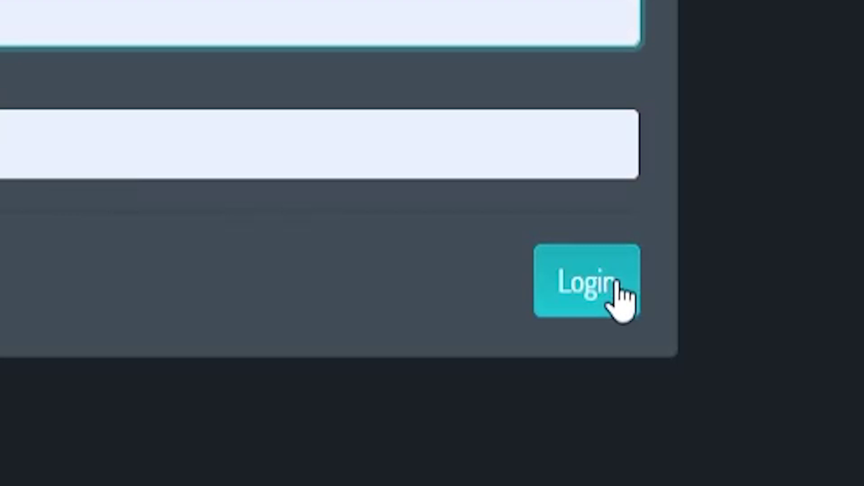
Step: Submit the VRChat website login, and look through the project templates in Unity Hub's new project dialog
left_click(571, 212)
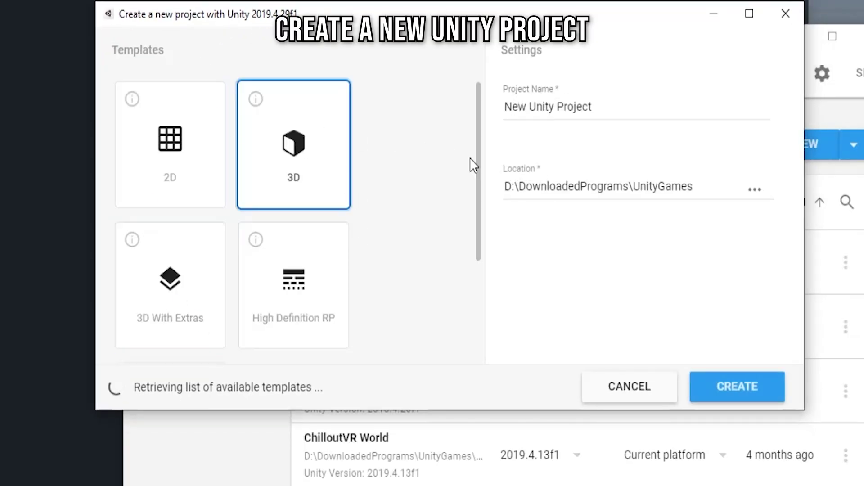
scroll(435, 225, "down", 2)
scroll(435, 248, "up", 2)
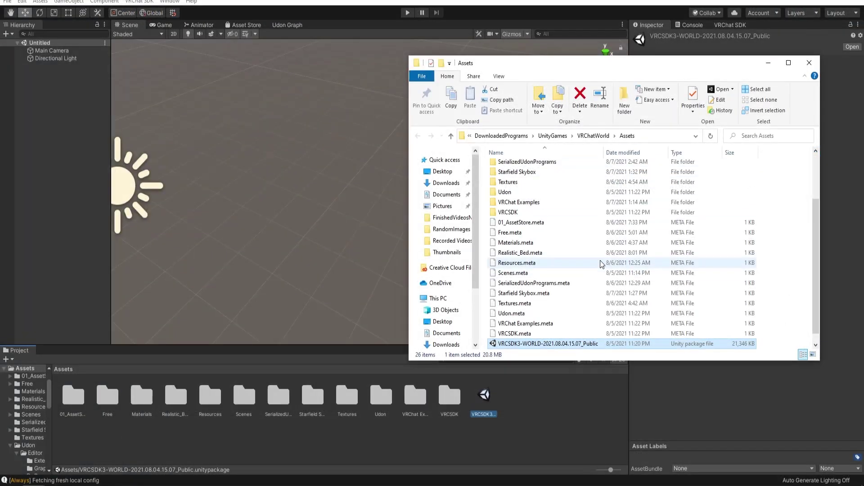
Step: Add the VRCSDK3-WORLD-2021.08.04.15.07_Public package from the file explorer to the Unity project's Assets
scroll(619, 245, "down", 1)
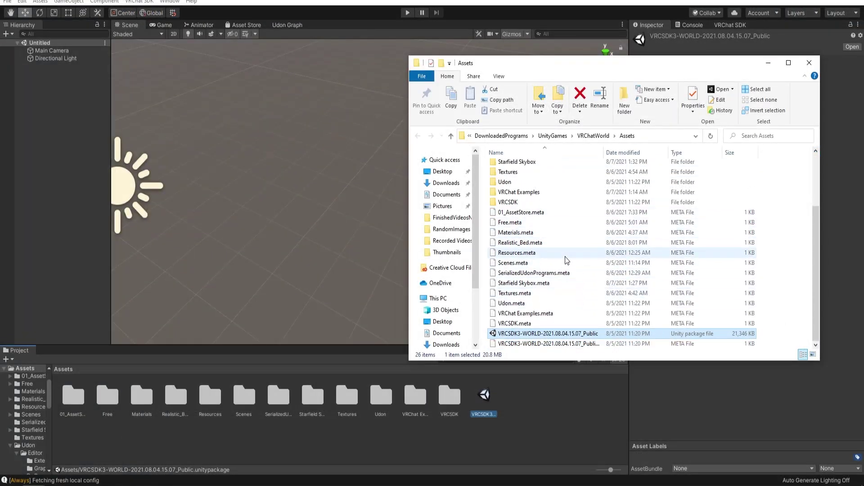
left_click_drag(531, 334, 507, 393)
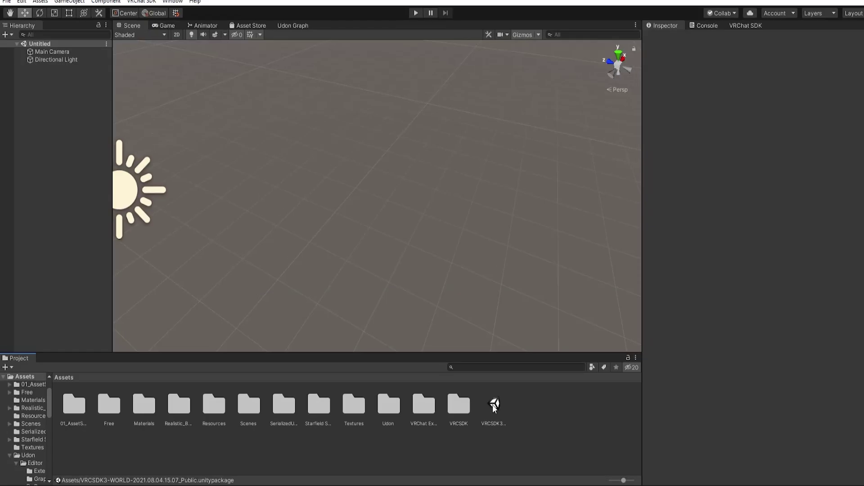
Step: Open the VRChat SDK control panel, dock it beside the Inspector and Console, and check its Authentication and Builder pages
left_click(142, 3)
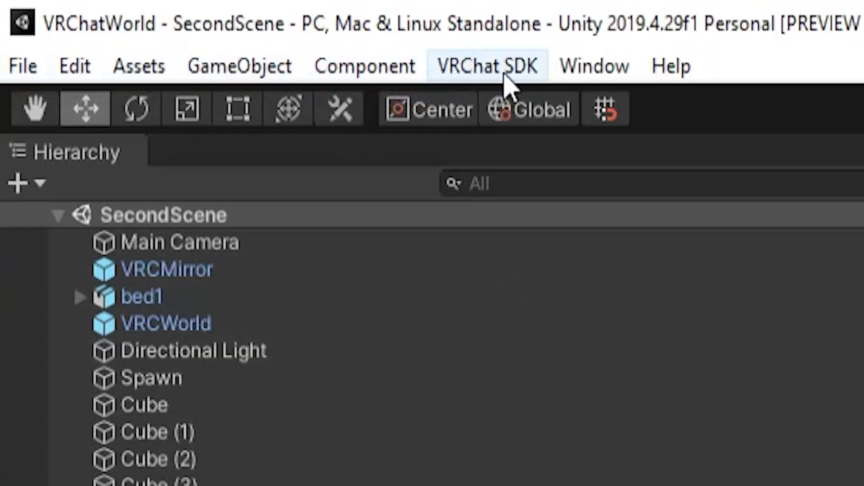
left_click(502, 74)
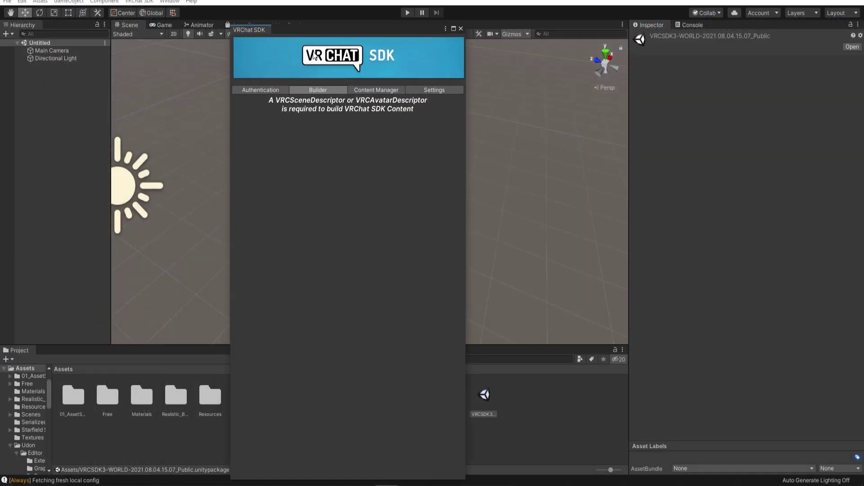
left_click_drag(269, 32, 731, 37)
left_click(638, 94)
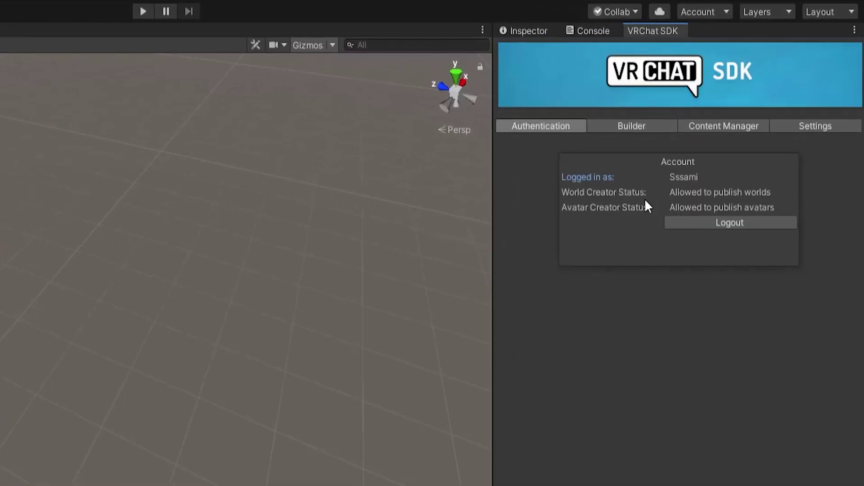
left_click(637, 127)
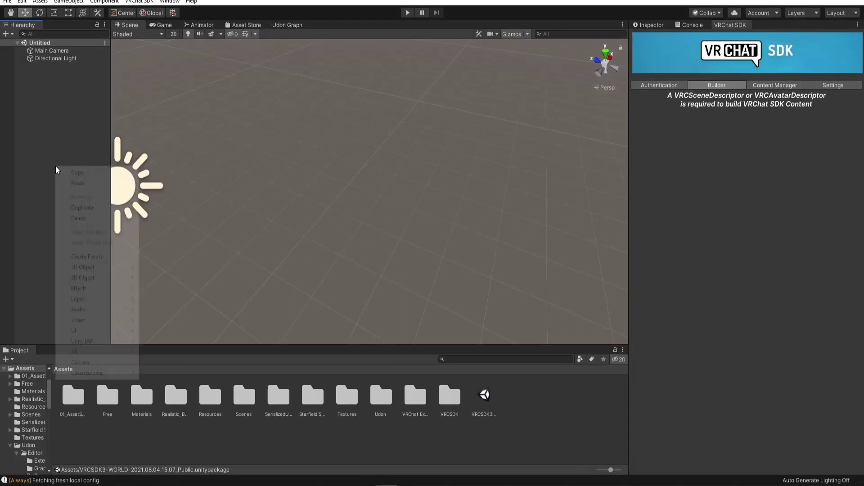
Step: Create a 3D cube in the scene as the base for the floor
mouse_move(85, 267)
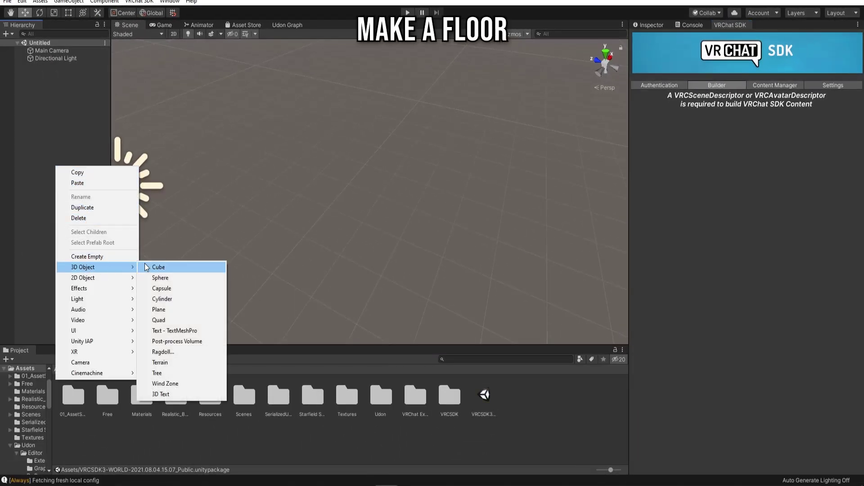
left_click(180, 267)
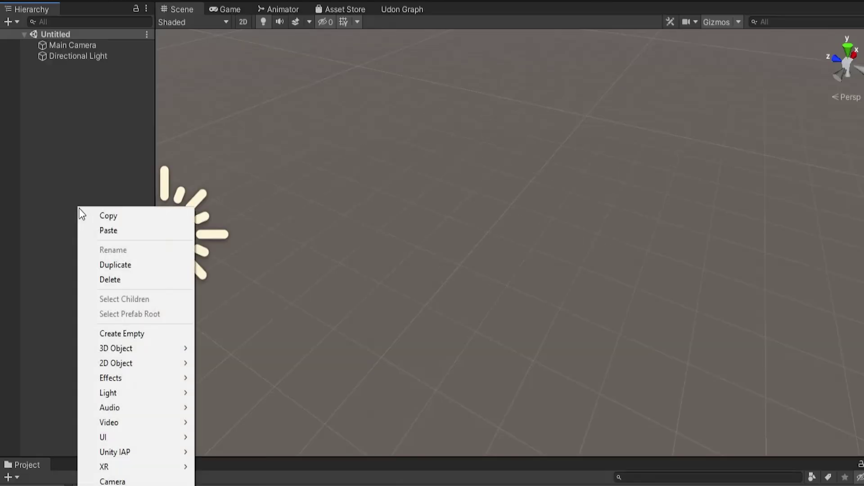
mouse_move(117, 352)
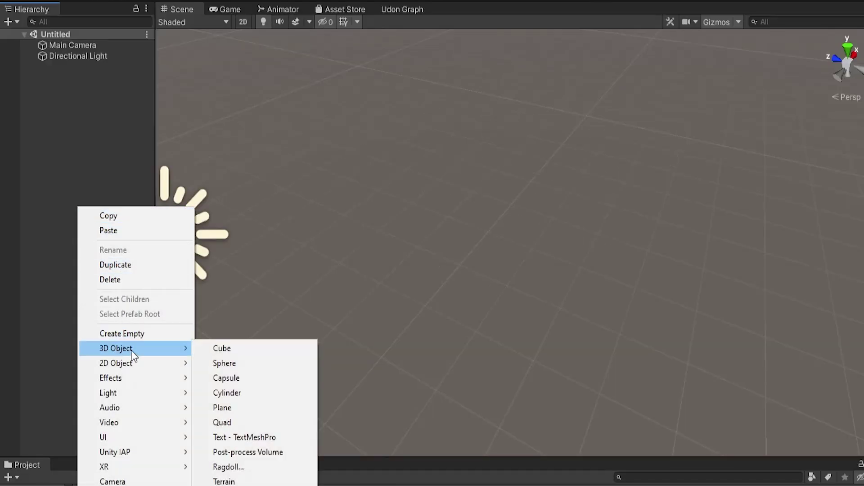
left_click(251, 351)
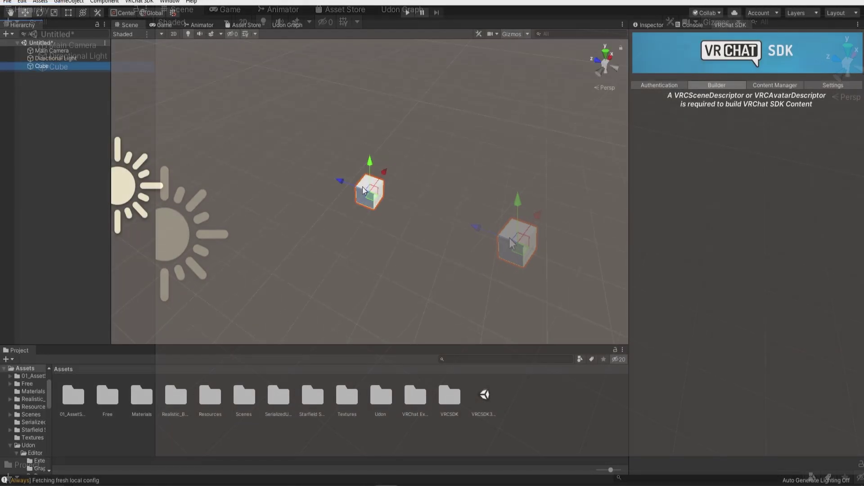
Step: Try out the Hand, Move, Rotate and Scale tools on the cube
key("e")
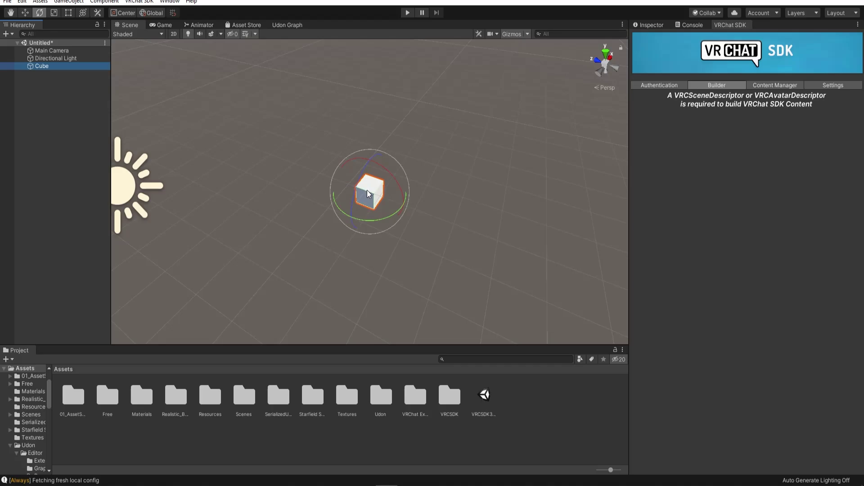
key("r")
key("q")
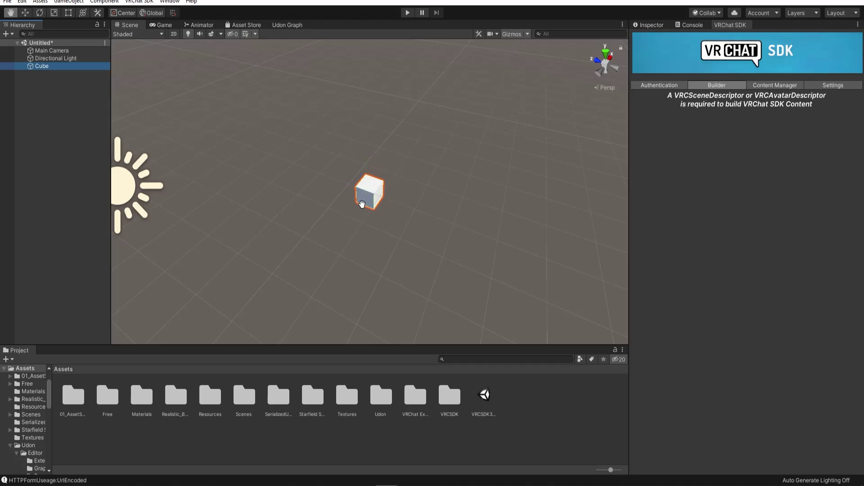
key("e")
key("r")
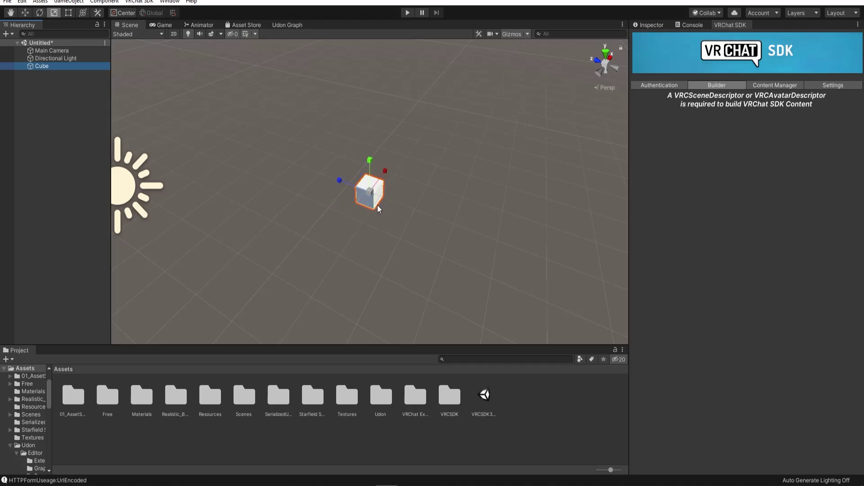
left_click_drag(381, 195, 360, 168, "alt")
key("w")
key("e")
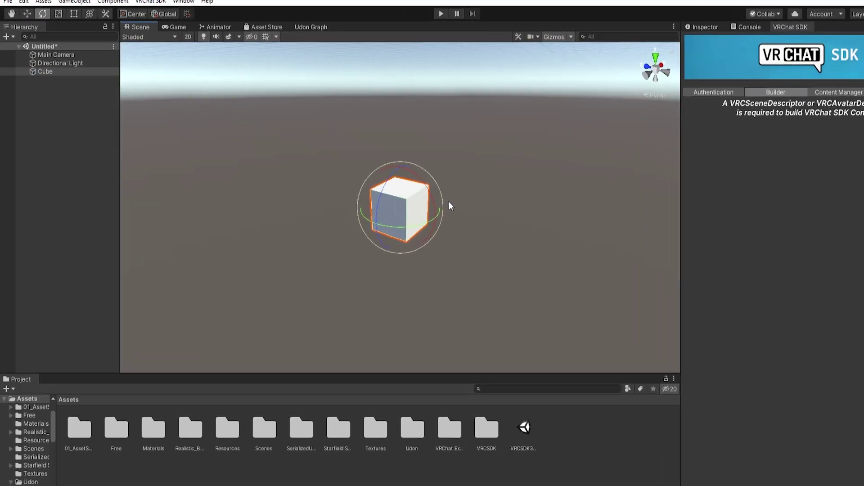
Step: Flatten the cube into a floor at position 0, 0, 0 with scale X 5, Y 0.1 and Z 5
key("r")
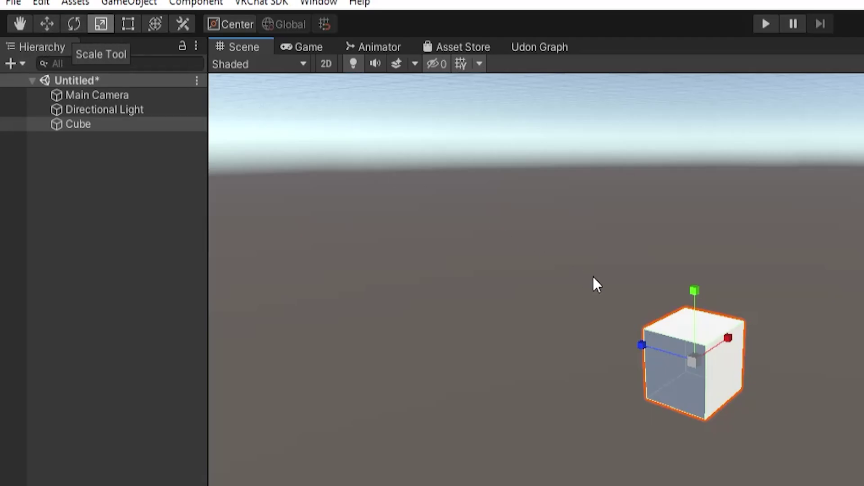
left_click_drag(698, 294, 699, 355)
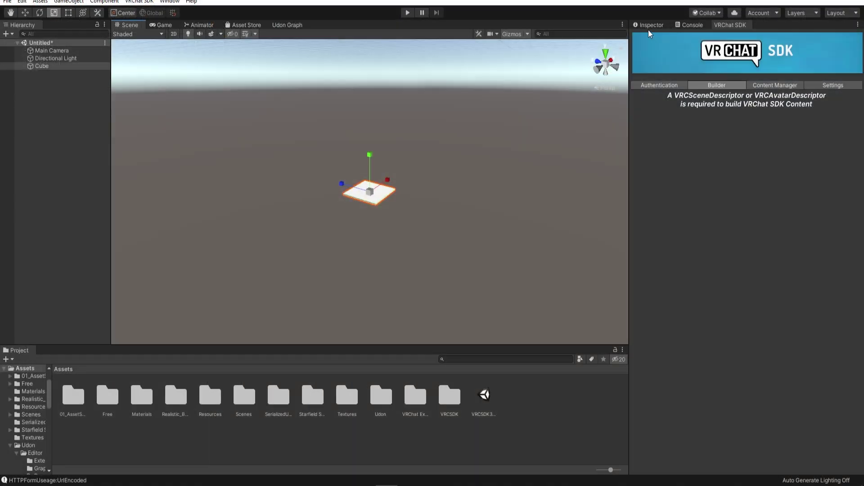
left_click(648, 29)
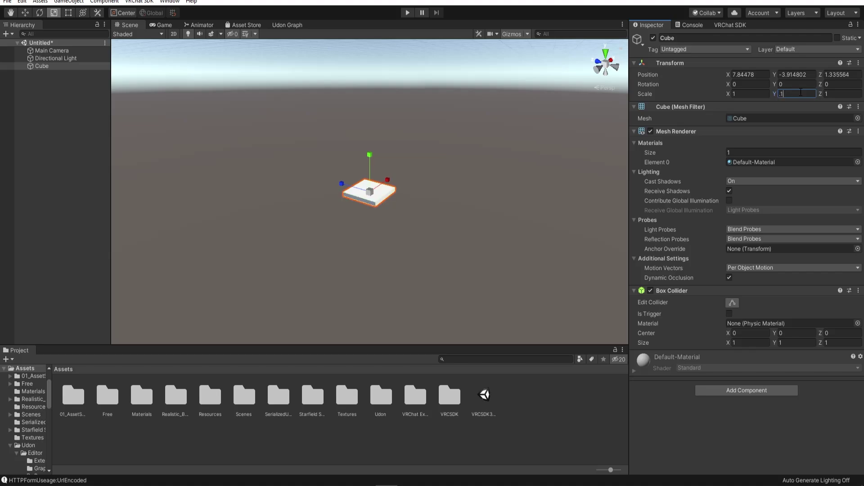
left_click(790, 93)
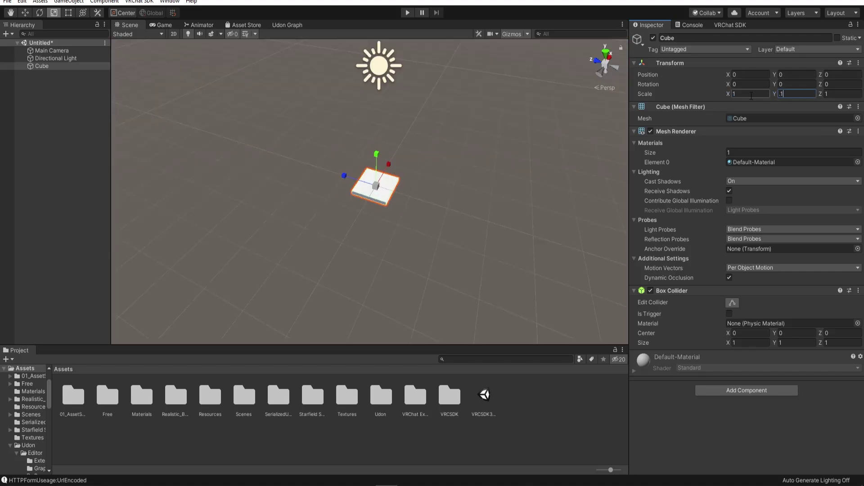
type("5")
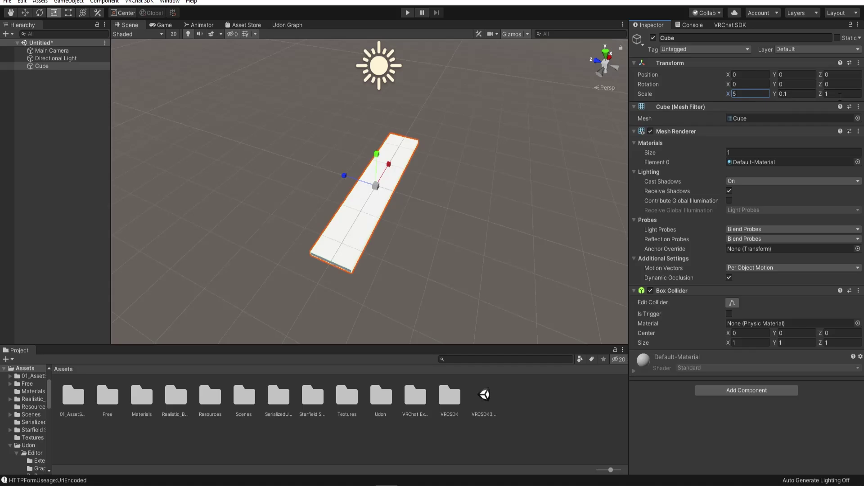
left_click(839, 94)
type("5")
left_click_drag(400, 210, 402, 149, "alt")
key("w")
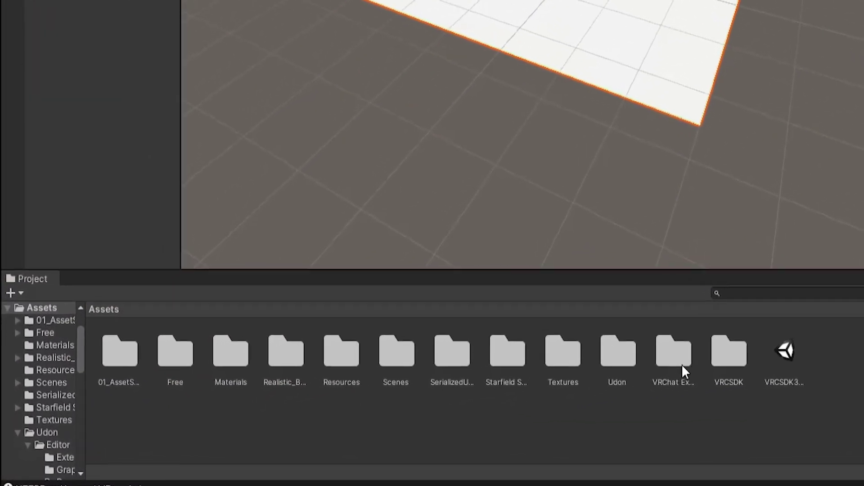
Step: Add the VRCWorld prefab from Assets/VRChat Examples/Prefabs to the scene hierarchy
double_click(674, 354)
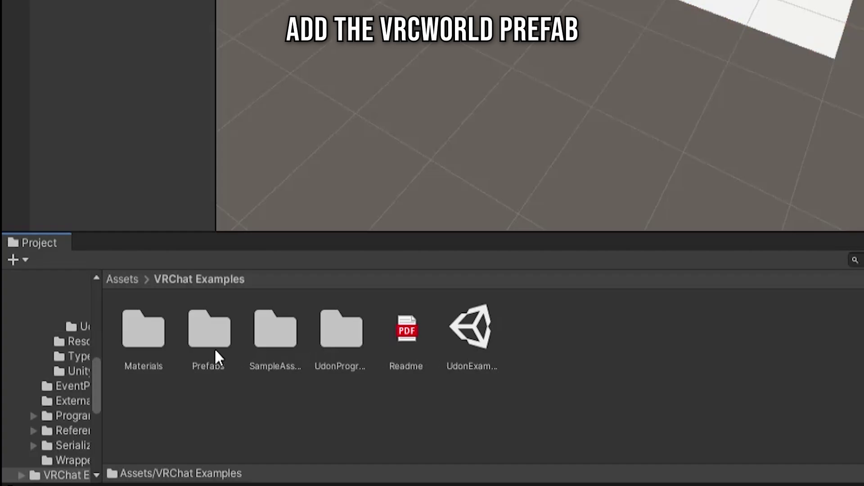
double_click(206, 341)
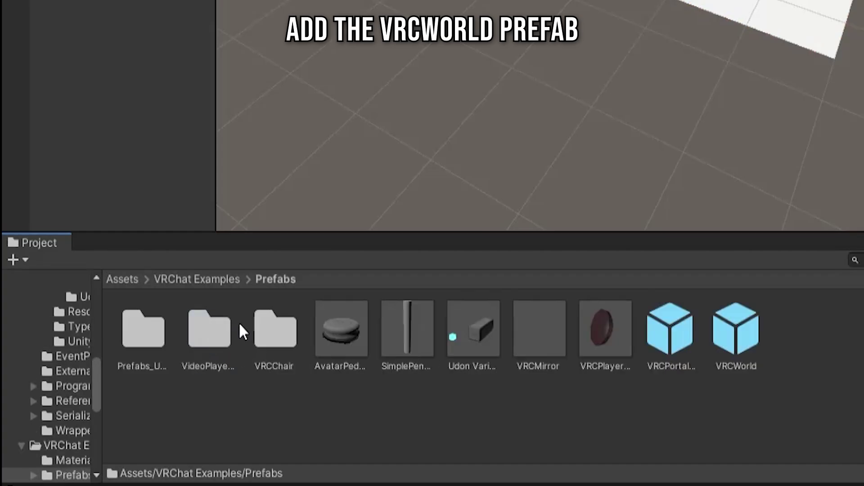
left_click(736, 333)
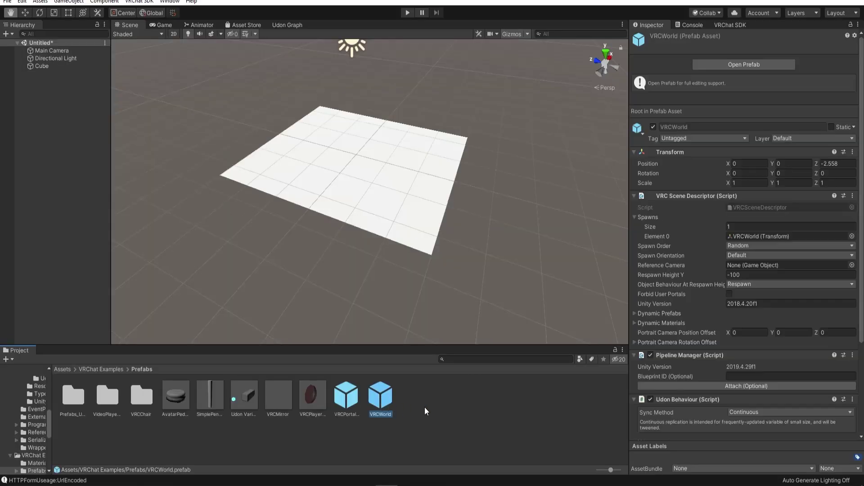
left_click_drag(70, 174, 71, 180)
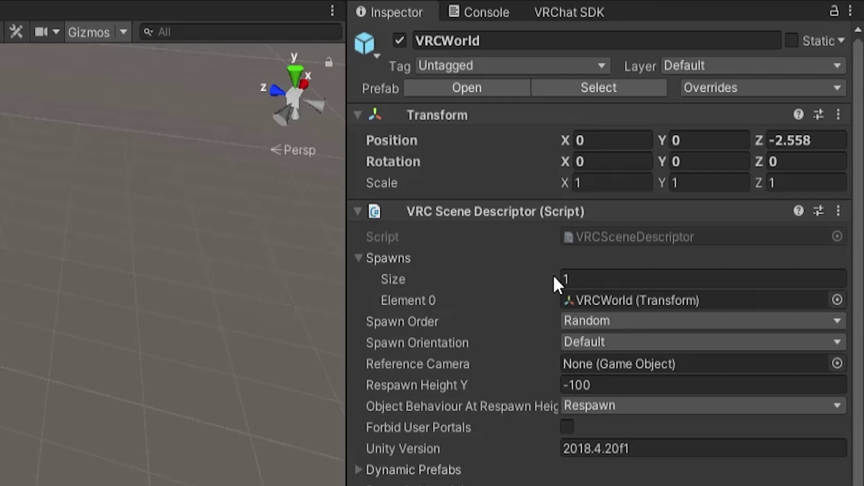
Step: Inspect the Spawns list in VRCWorld's VRC Scene Descriptor
left_click(358, 258)
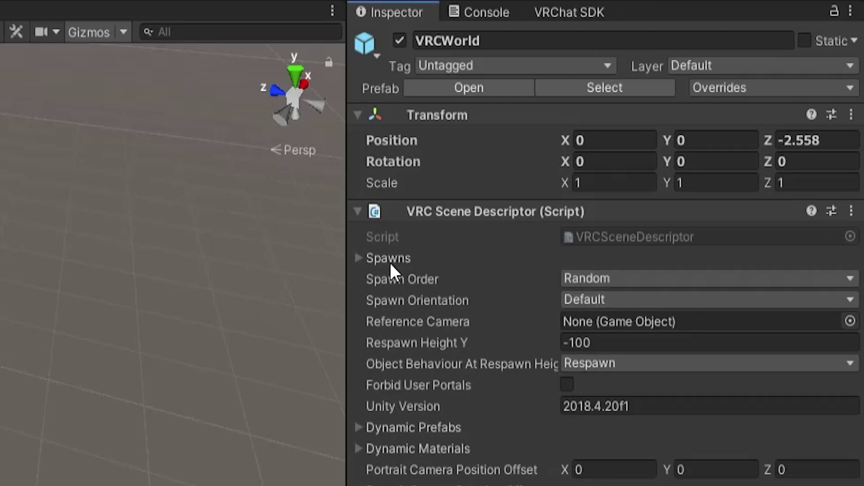
left_click(403, 260)
left_click(570, 283)
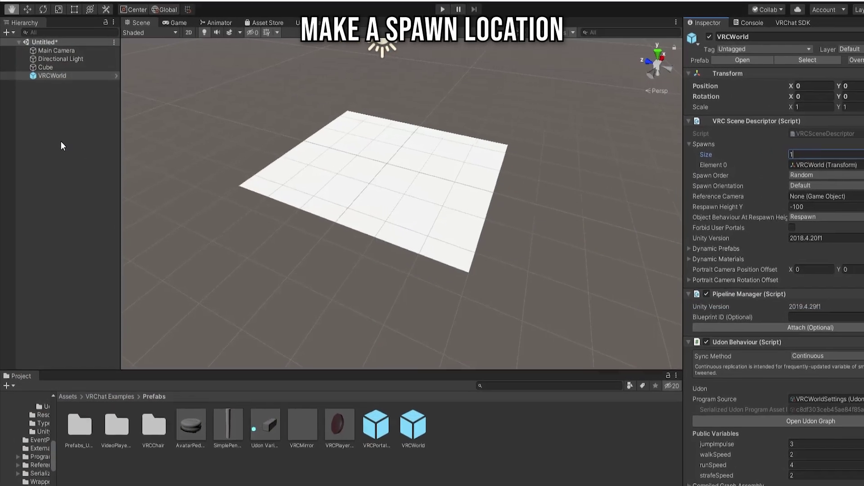
Step: Create an empty game object in the scene and rename it Spawn
right_click(57, 133)
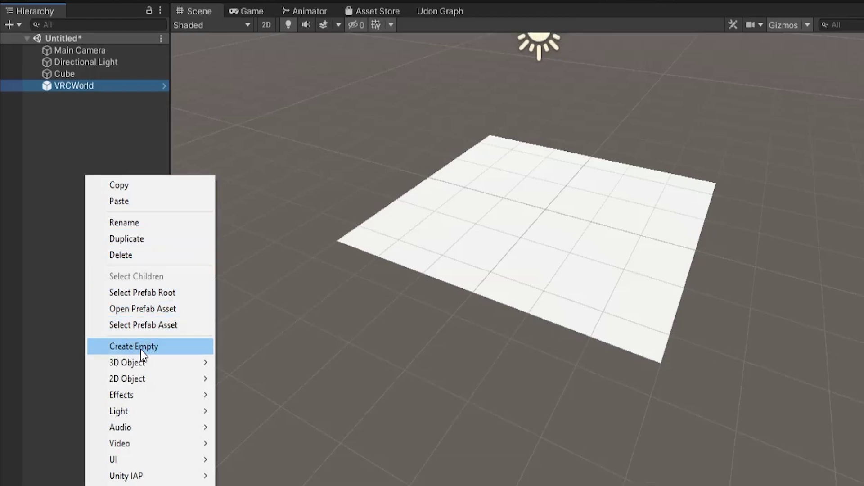
left_click(140, 346)
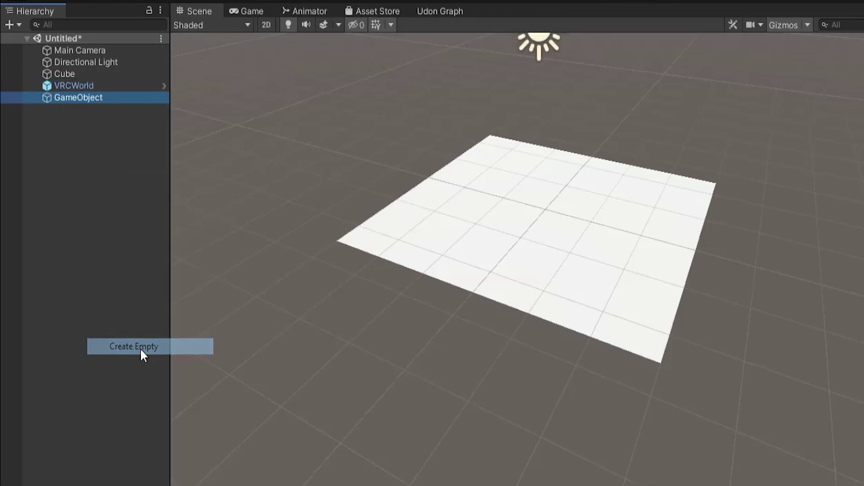
double_click(95, 97)
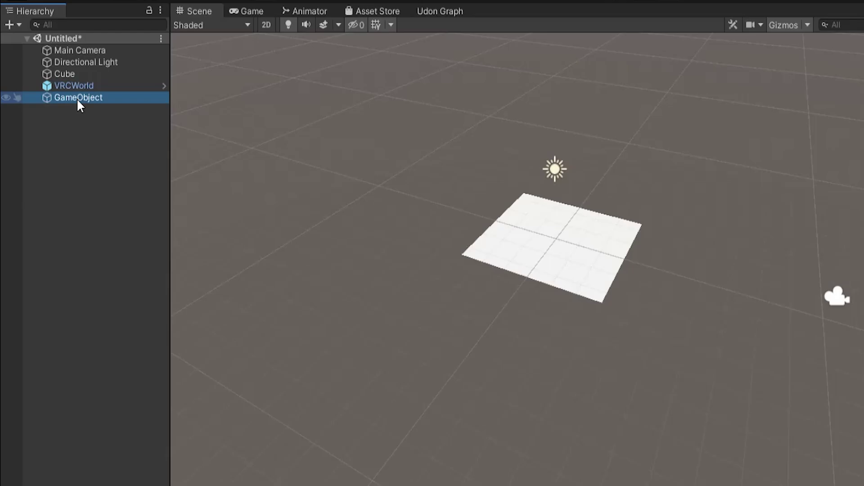
left_click(80, 96)
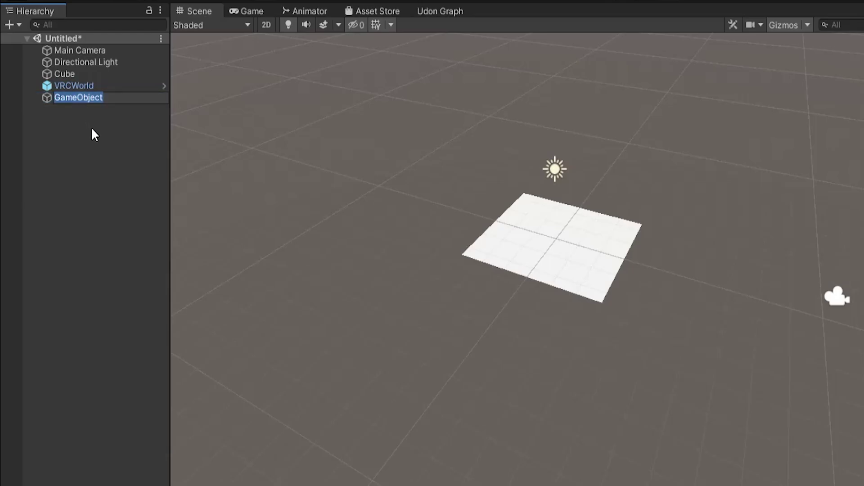
type("Spawn")
key("Return")
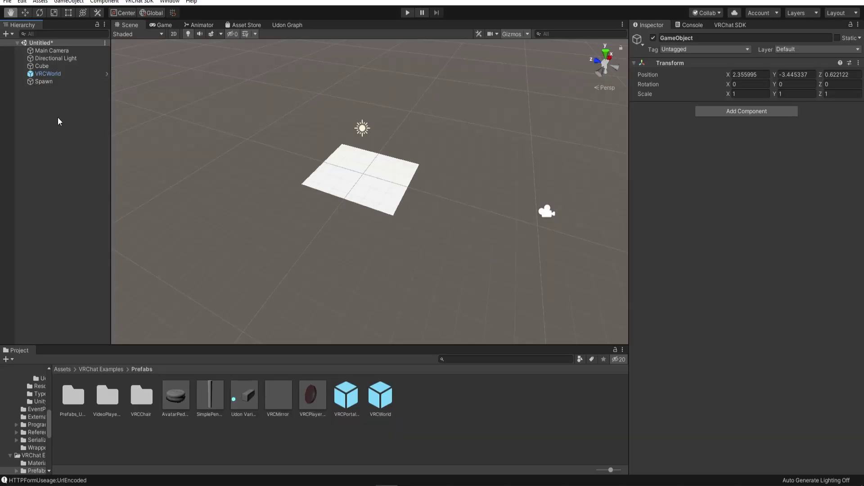
Step: Reset the transform of the Spawn object
left_click(62, 82)
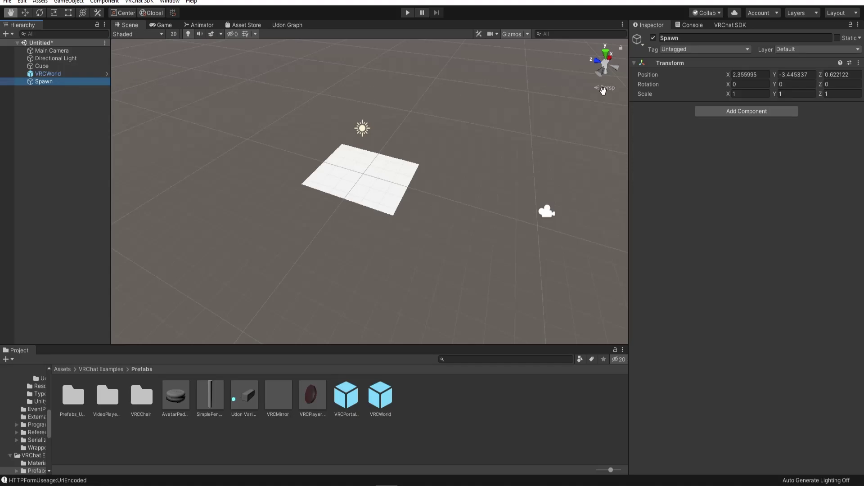
right_click(699, 63)
left_click(709, 68)
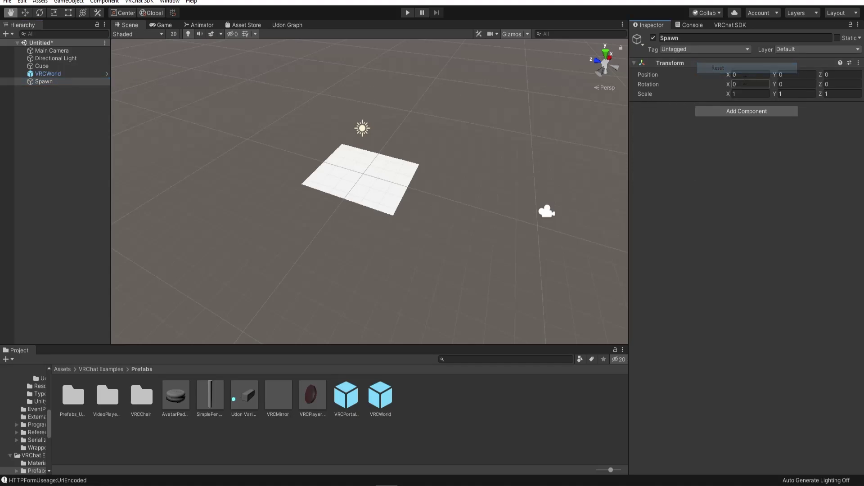
Step: Move the Spawn object toward the floor's edge and set its Z position to -2.5
left_click(26, 14)
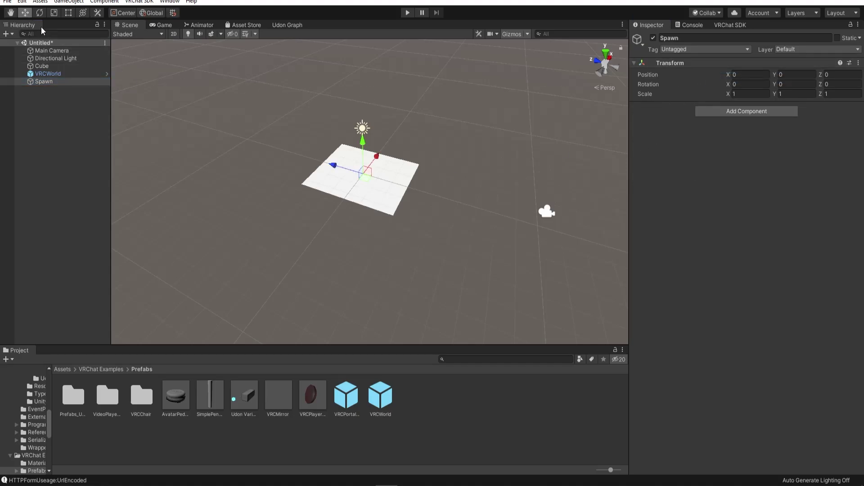
scroll(407, 162, "up", 10, "alt")
scroll(362, 167, "up", 2)
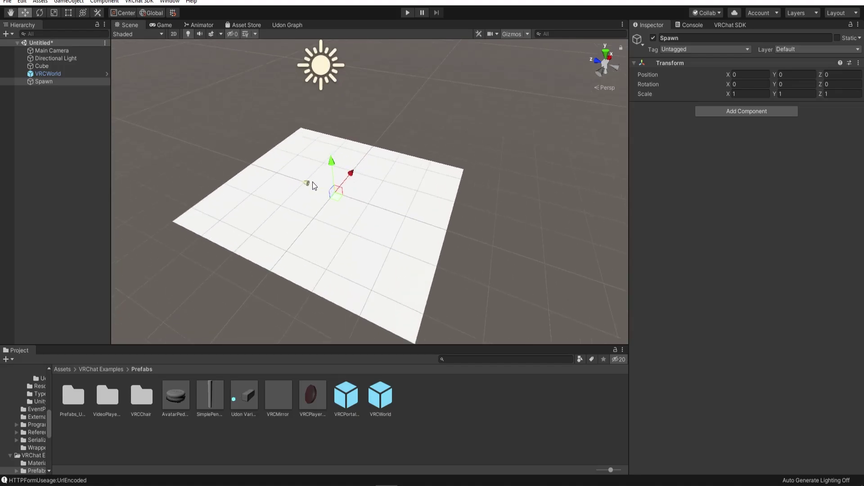
left_click_drag(391, 219, 394, 220)
left_click_drag(497, 236, 432, 233, "alt")
left_click(843, 75)
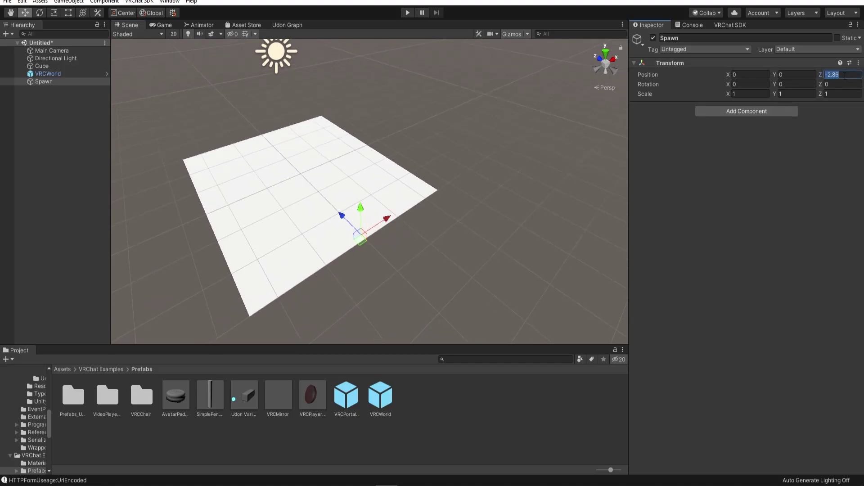
type("-2")
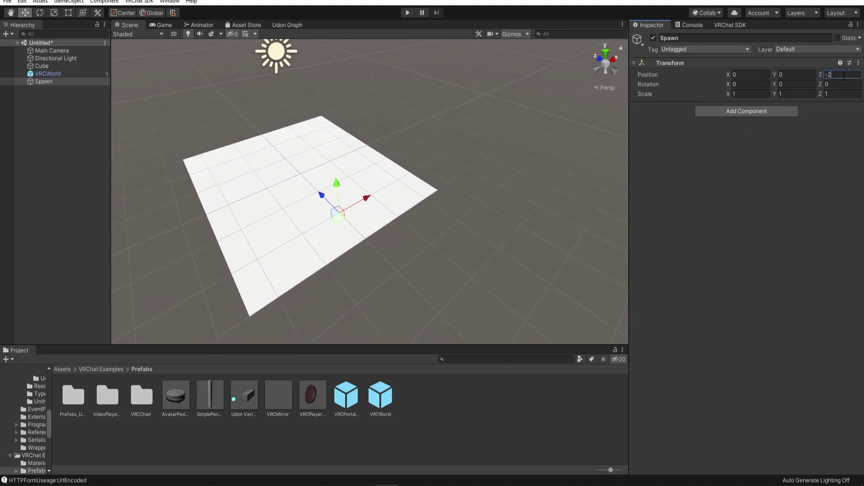
type(".5")
Step: Assign the Spawn object as Element 0 of the Spawns list in VRCWorld's VRC Scene Descriptor
left_click_drag(423, 198, 476, 200, "alt")
left_click(70, 74)
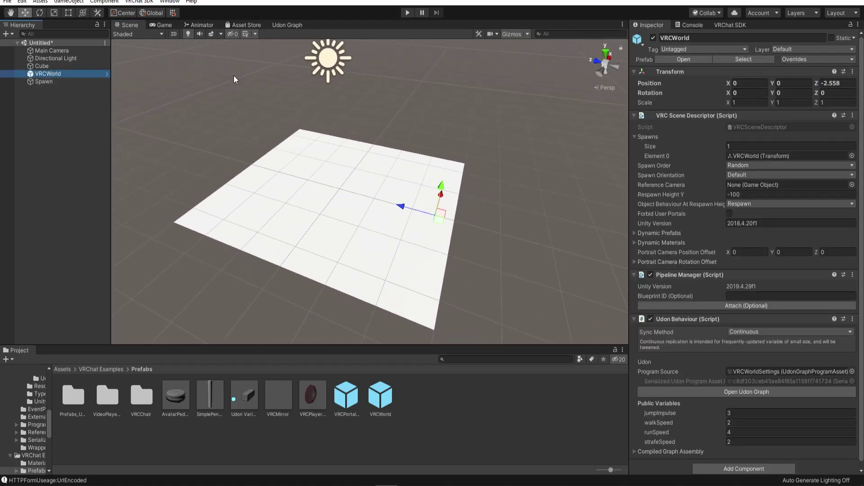
left_click(738, 147)
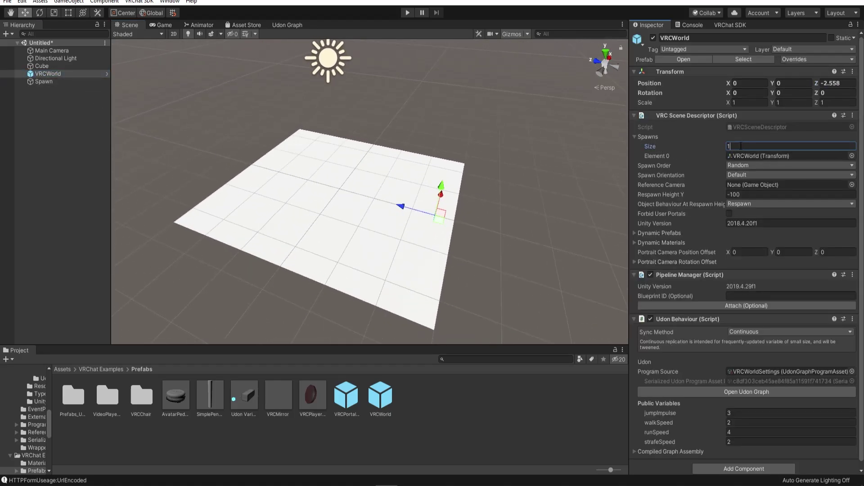
left_click_drag(44, 82, 748, 158)
Step: Duplicate the floor cube and arrange the cubes below Spawn in the hierarchy
left_click_drag(470, 207, 349, 237, "alt")
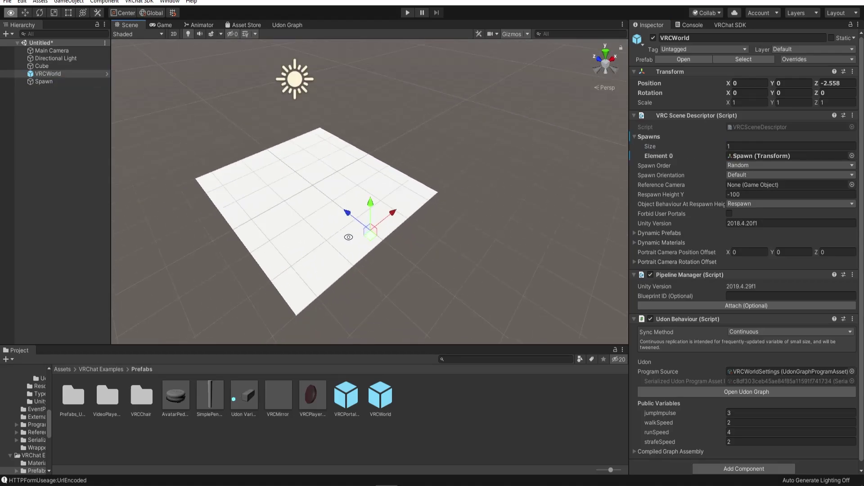
left_click(290, 224)
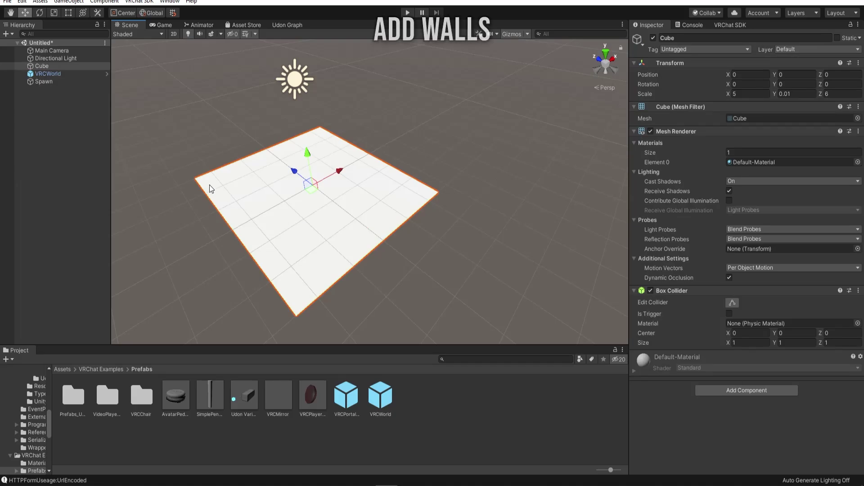
right_click(60, 67)
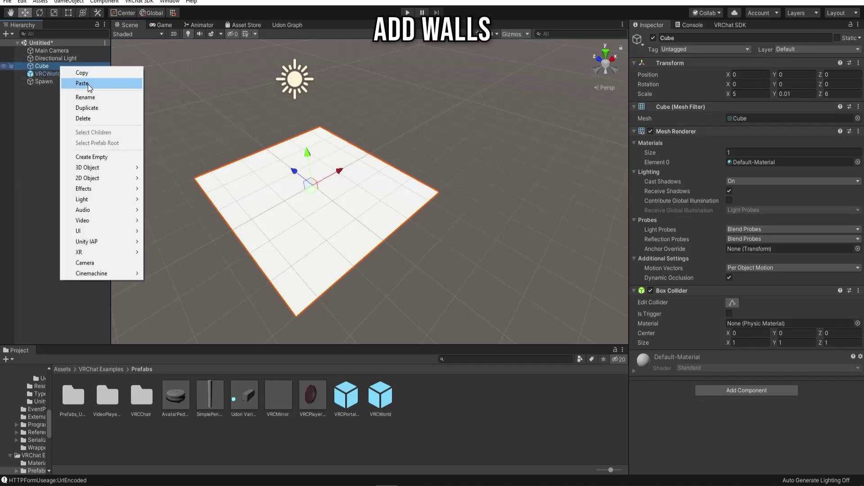
left_click(98, 108)
left_click_drag(57, 66, 55, 85)
left_click(56, 93)
left_click(58, 90)
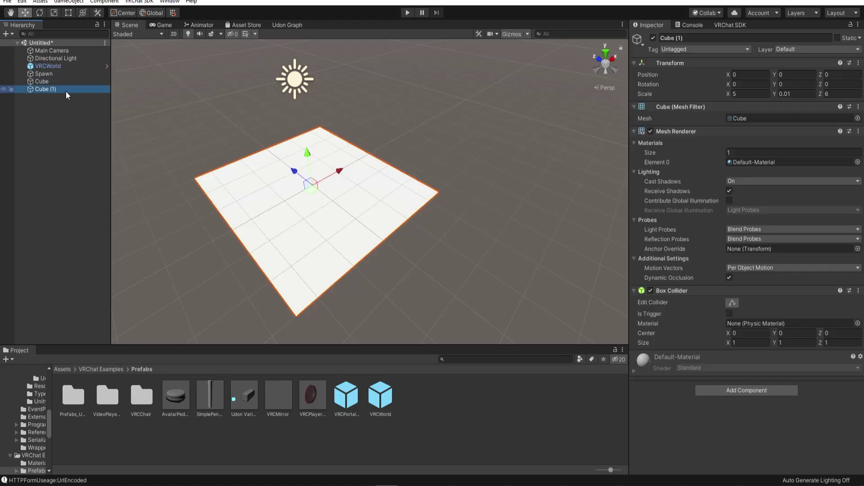
Step: Stand the duplicated cube upright as a wall with a Z rotation of 90
key("e")
left_click_drag(294, 168, 246, 254)
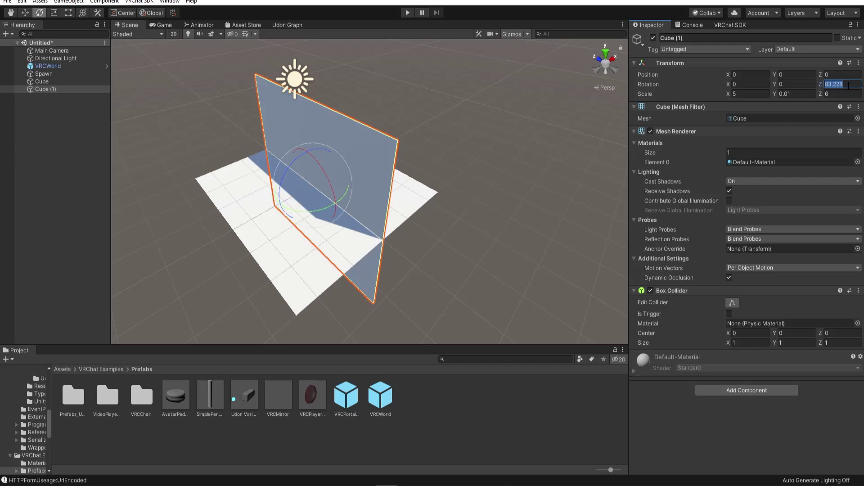
type("90")
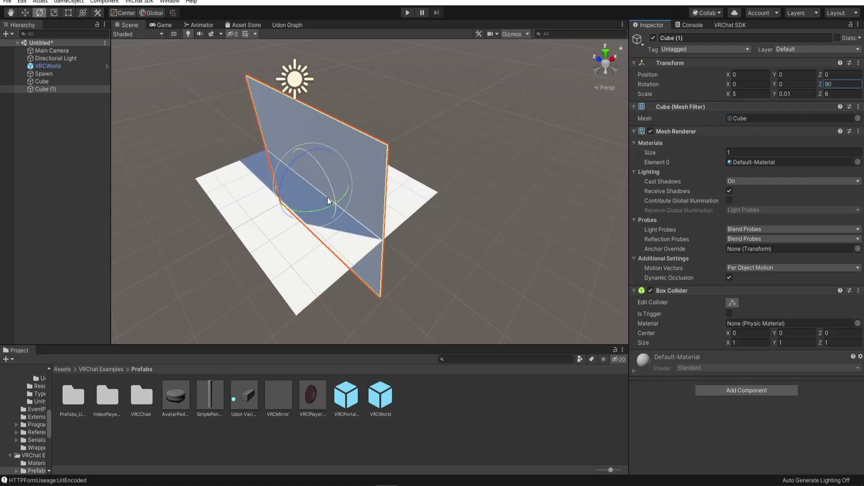
type("w")
Step: Place the wall along the floor's edge at X -2.5 and Y 1.5, with its X scale set to 3
left_click_drag(341, 172, 278, 203)
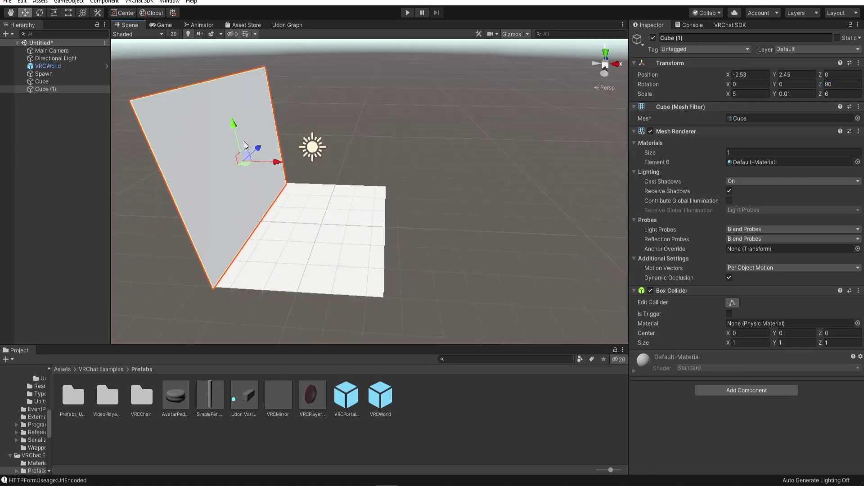
mouse_move(237, 127)
left_mouse_down()
mouse_move(239, 136)
mouse_move(239, 126)
left_mouse_up()
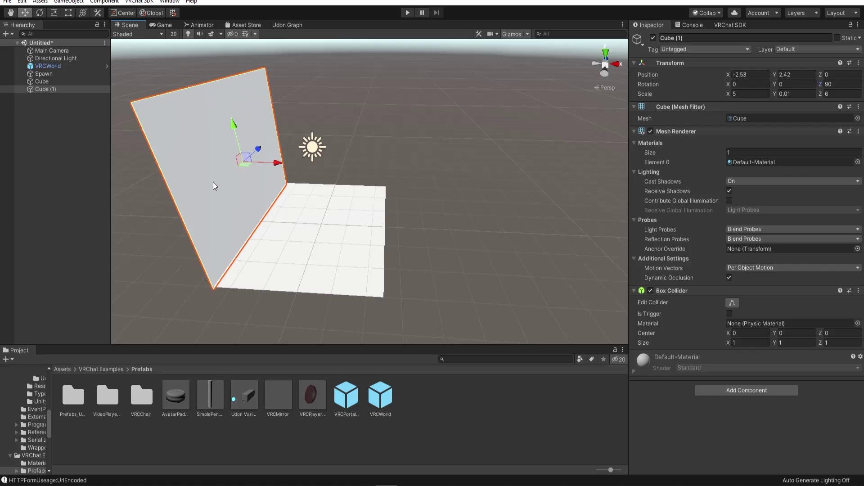
type("3")
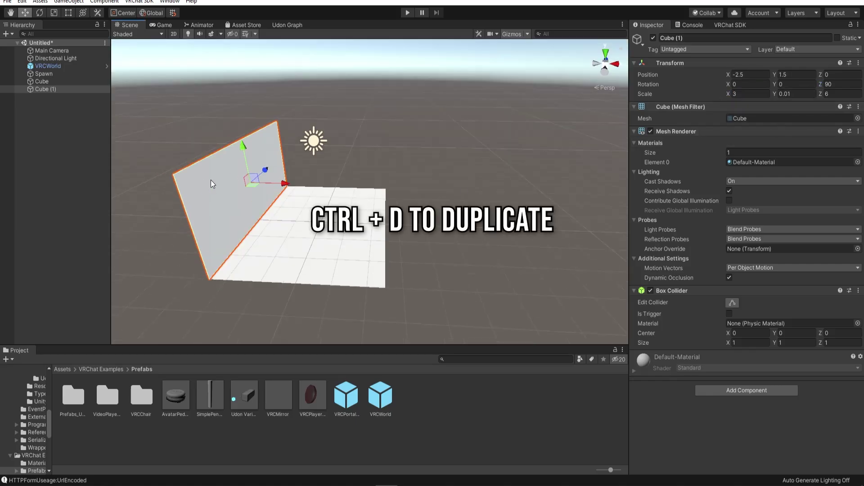
Step: Duplicate the side wall and move the copy to the opposite edge of the floor
key("ctrl+d")
left_click_drag(285, 184, 407, 203)
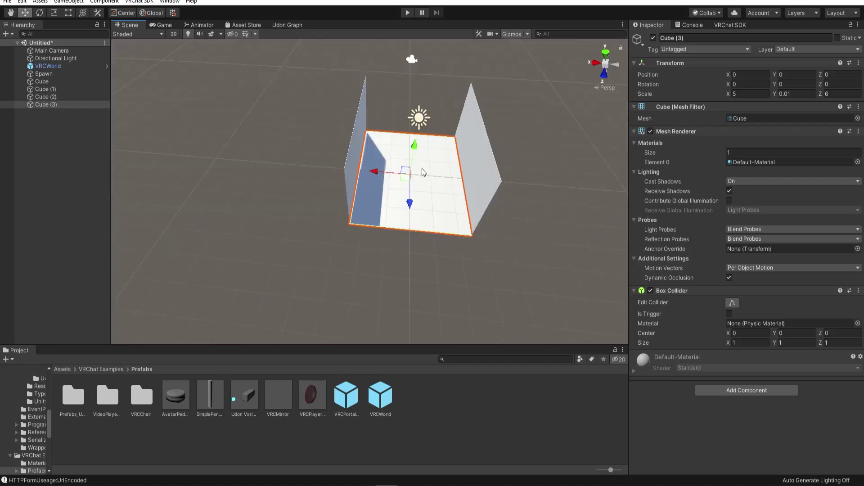
Step: Rotate the new floor copy to 90 on X and move it along negative Z as an end wall
key("e")
left_click_drag(415, 161, 725, 84)
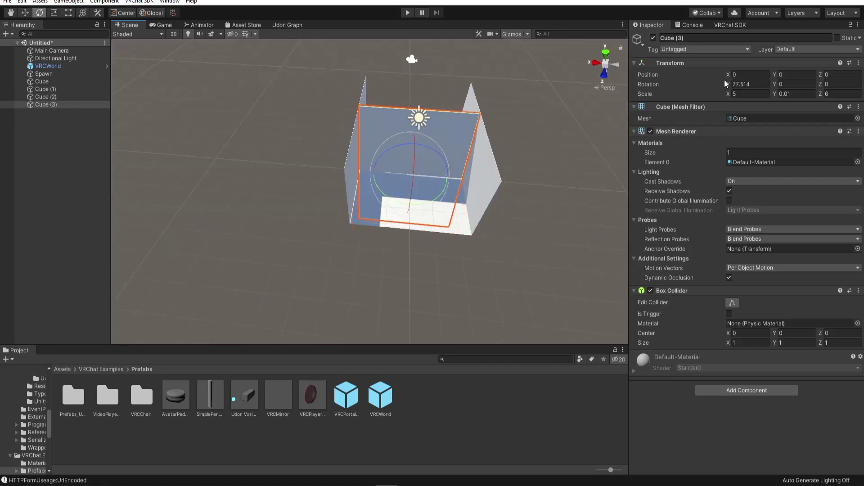
type("90w")
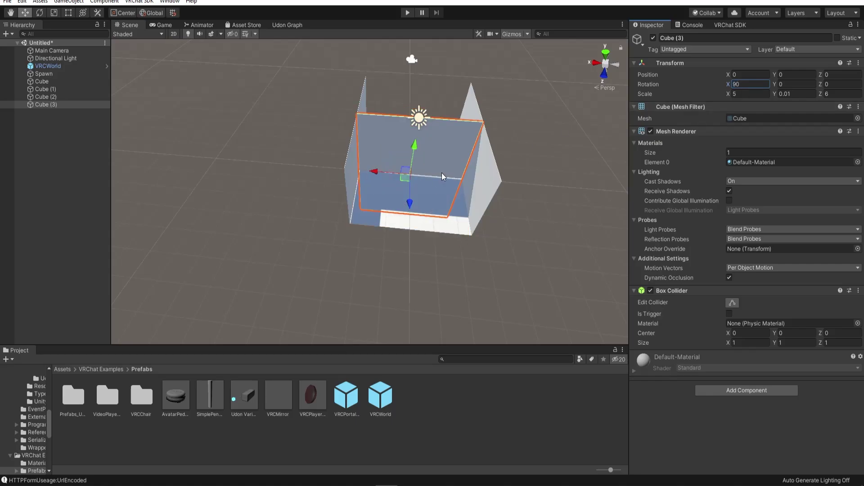
left_click_drag(453, 176, 244, 196, "alt")
left_click_drag(373, 239, 418, 238)
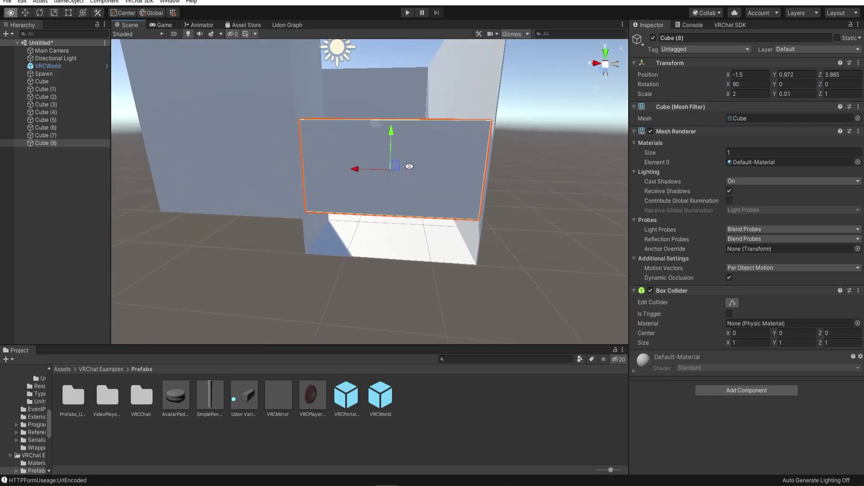
Step: Position the remaining wall pieces around the alcove, including a small one with scale X 2, Y 0.01 and Z 1
left_click_drag(386, 132, 391, 175)
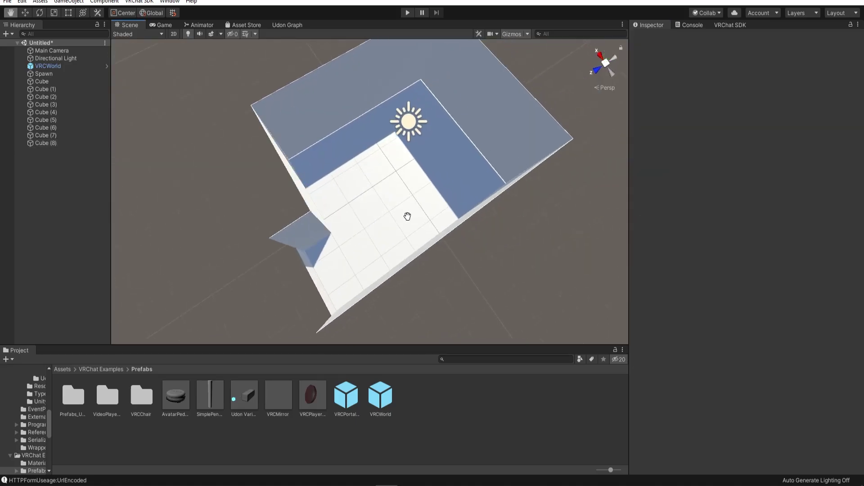
middle_click_drag(407, 216, 307, 238)
left_click_drag(422, 203, 299, 245, "alt")
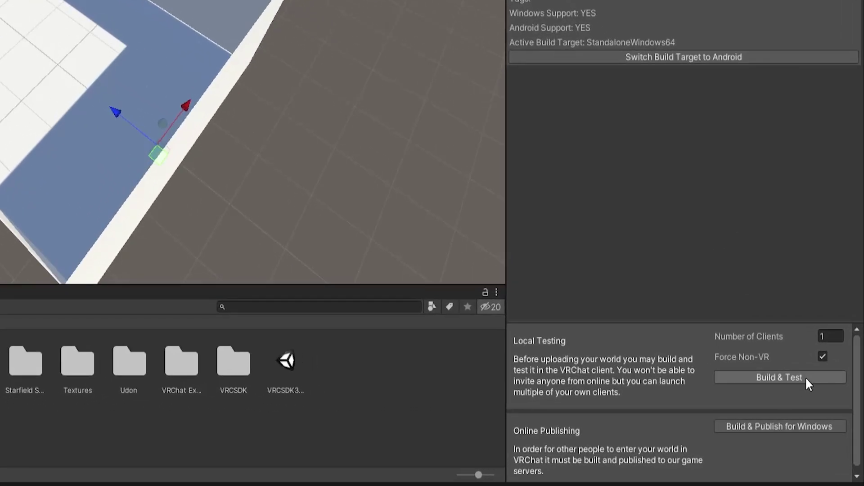
Step: Build and test the world locally with one client in Force Non-VR mode, and walk around inside it
left_click(806, 377)
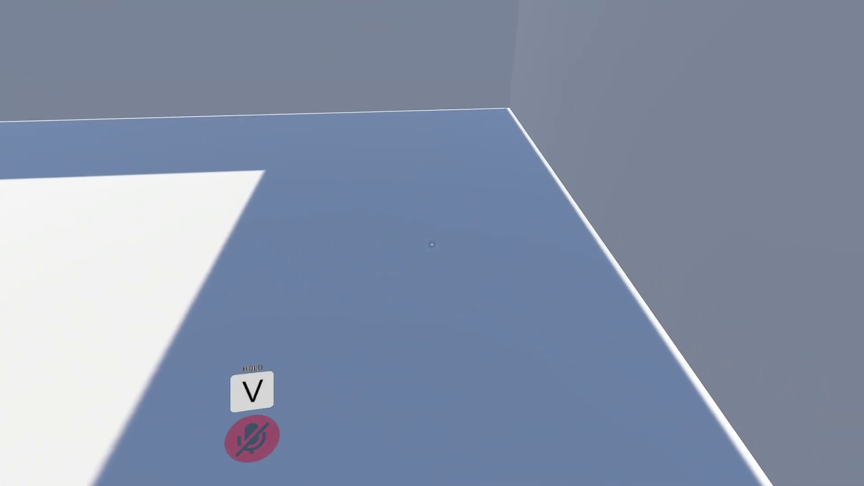
key("w")
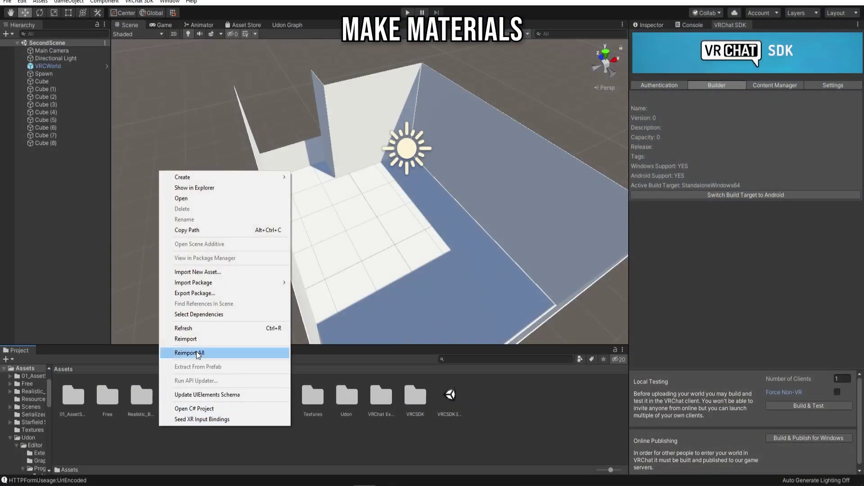
Step: Create a folder named Materials in Assets
mouse_move(237, 176)
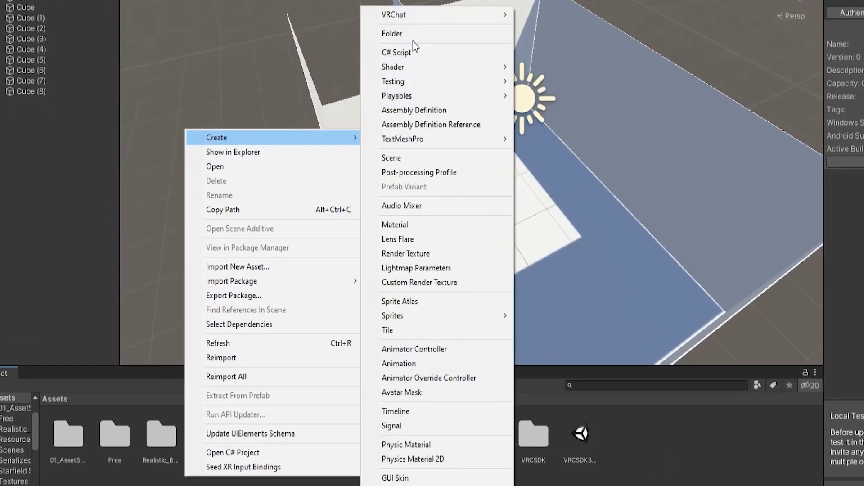
left_click(371, 69)
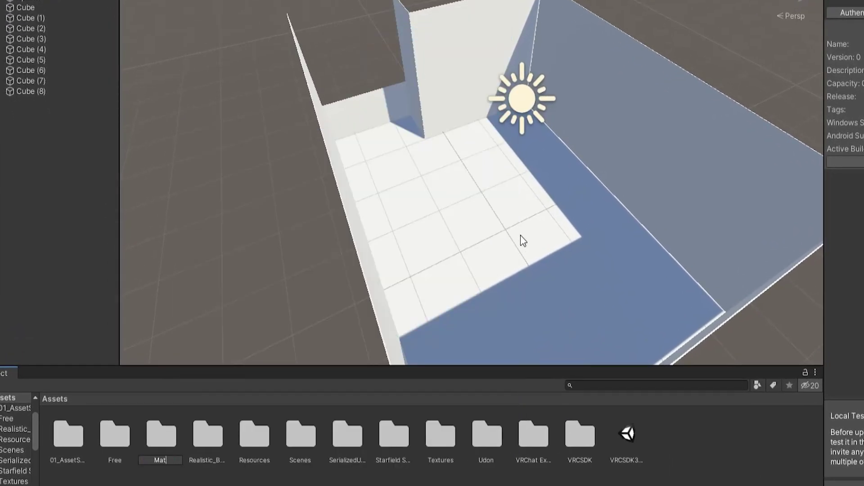
type("Materials")
key("Return")
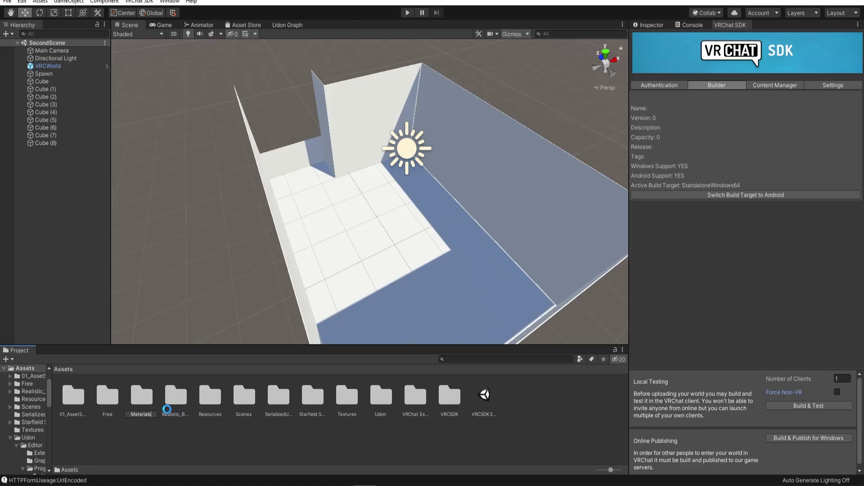
Step: Create a material named Walls inside the Materials folder
double_click(145, 400)
right_click(135, 420)
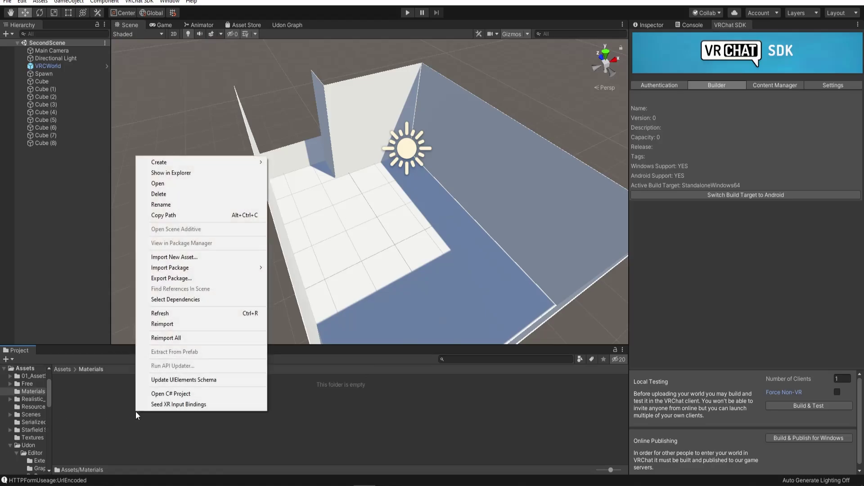
mouse_move(202, 162)
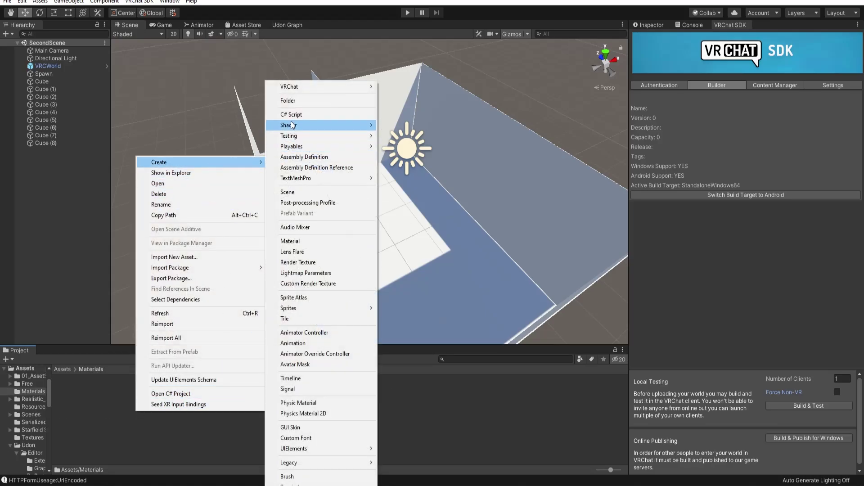
left_click(307, 241)
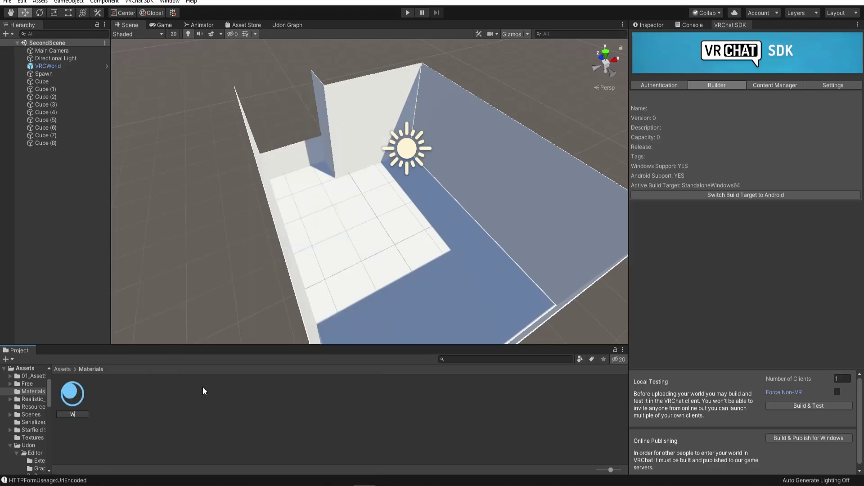
key("Return")
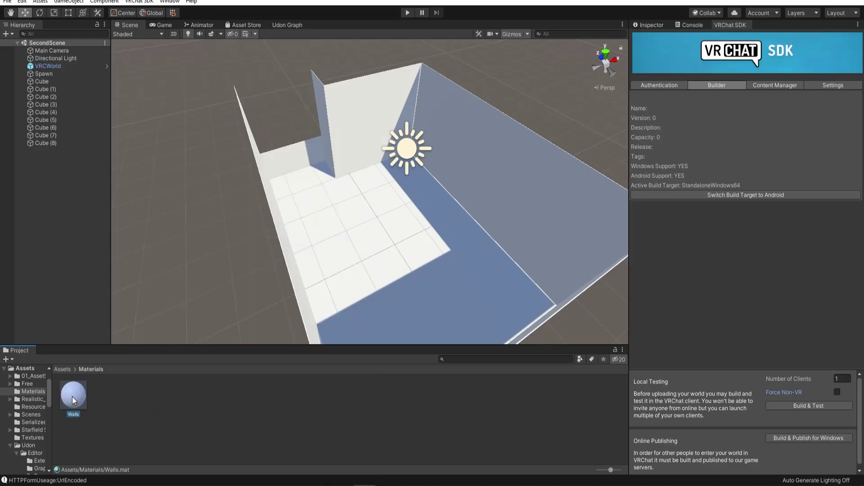
Step: Set the Walls material's albedo to a dark navy blue
left_click(658, 25)
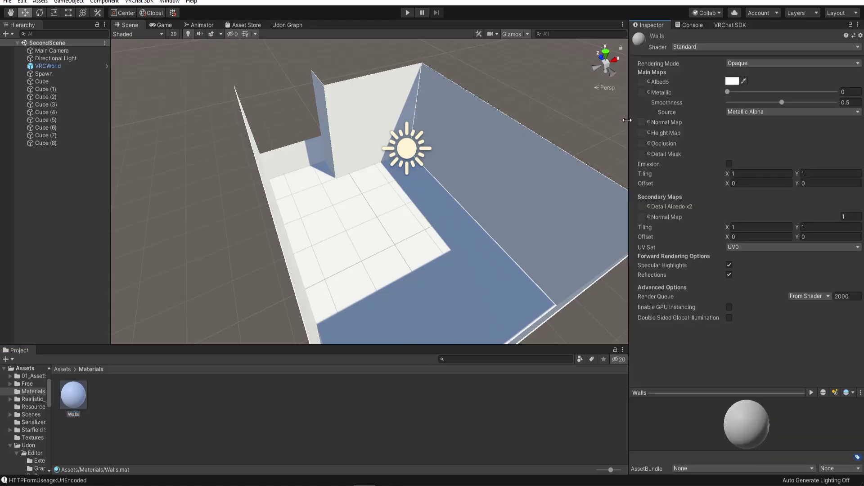
left_click_drag(629, 153, 672, 152)
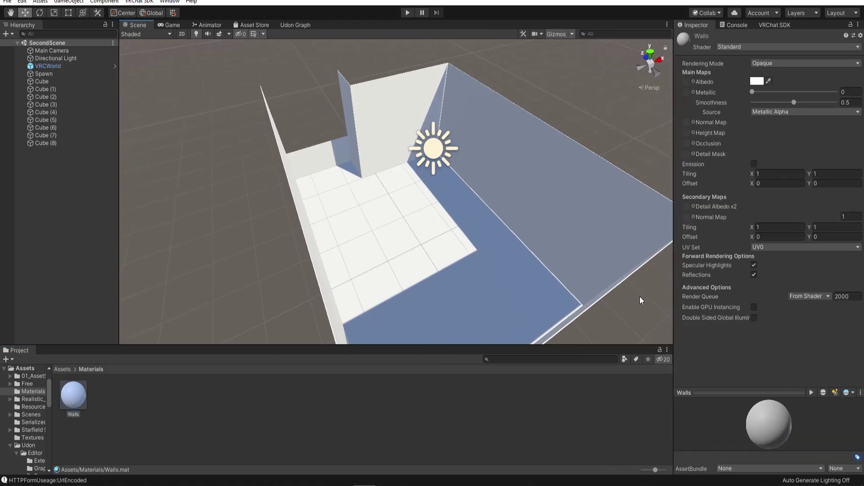
left_click(756, 79)
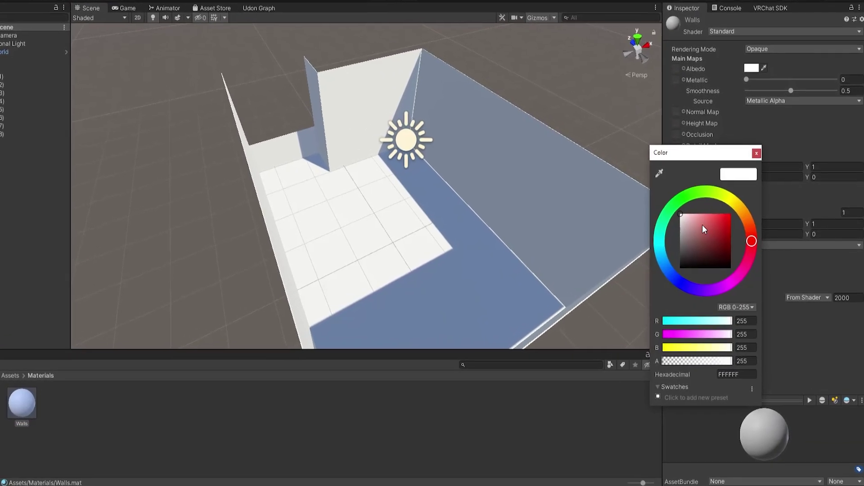
left_click(701, 235)
mouse_move(693, 237)
left_mouse_down()
mouse_move(695, 289)
mouse_move(670, 270)
mouse_move(706, 247)
mouse_move(713, 253)
left_mouse_up()
left_click_drag(790, 92, 814, 98)
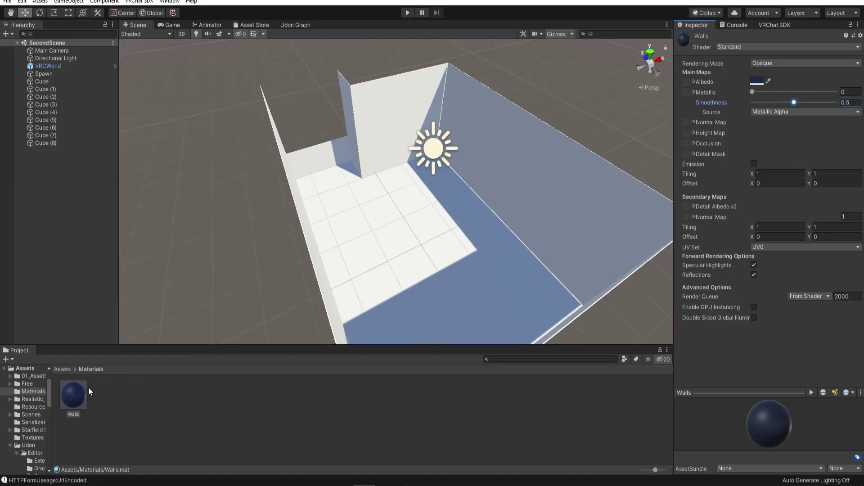
Step: Apply the Walls material to every wall of the room and the alcove, leaving the floors unchanged
left_click_drag(20, 403, 522, 192)
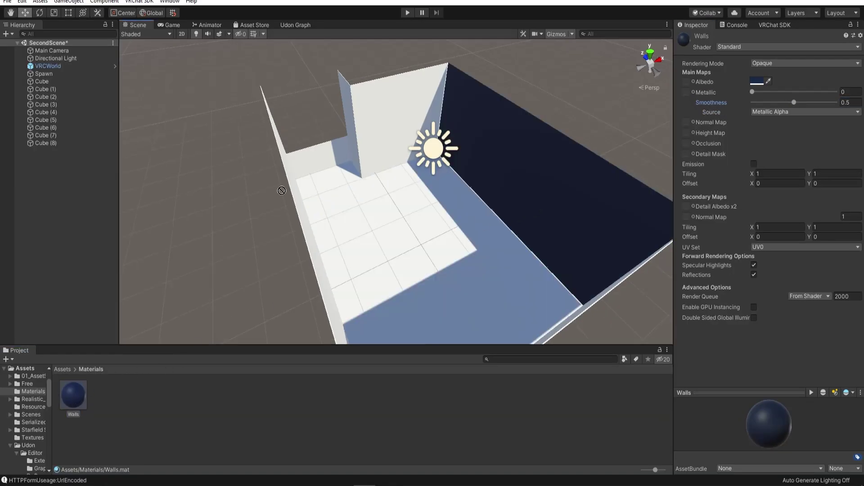
left_click_drag(282, 190, 376, 146)
left_click_drag(291, 185, 358, 155)
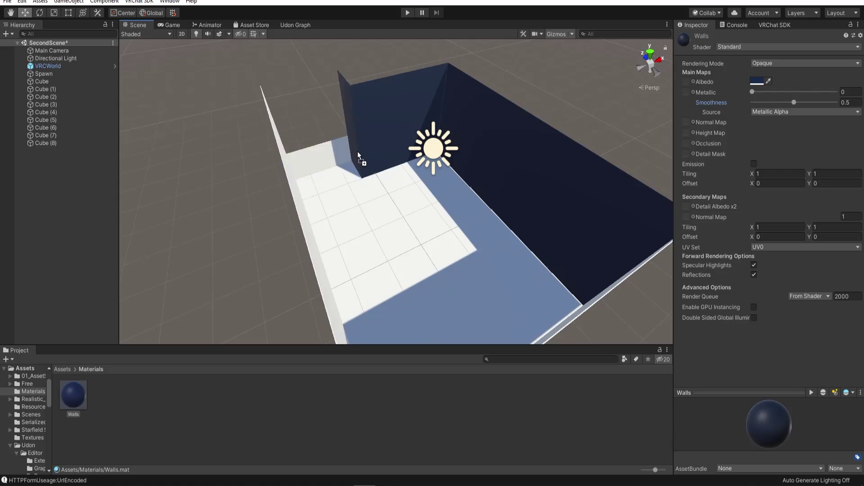
left_click_drag(164, 303, 320, 168)
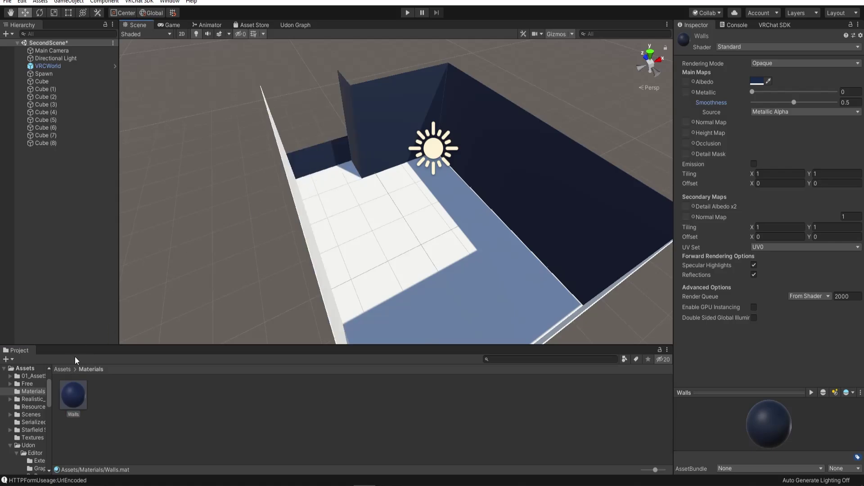
left_click_drag(99, 367, 287, 175)
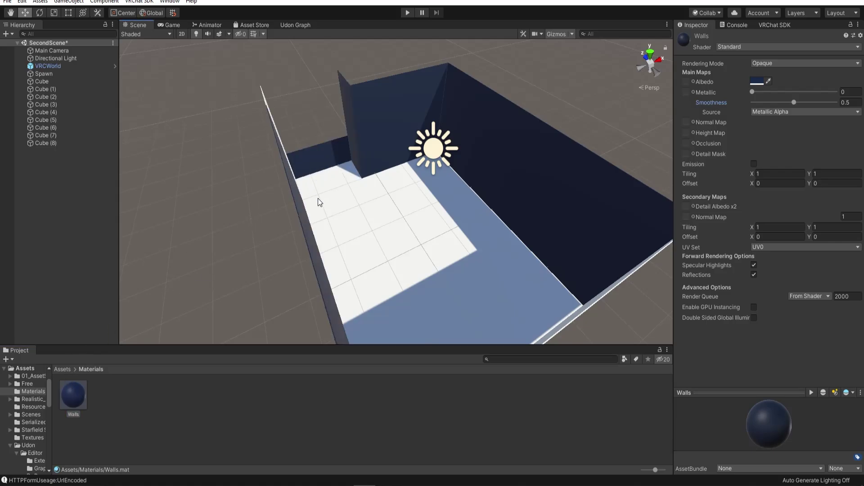
left_click_drag(377, 196, 213, 204, "alt")
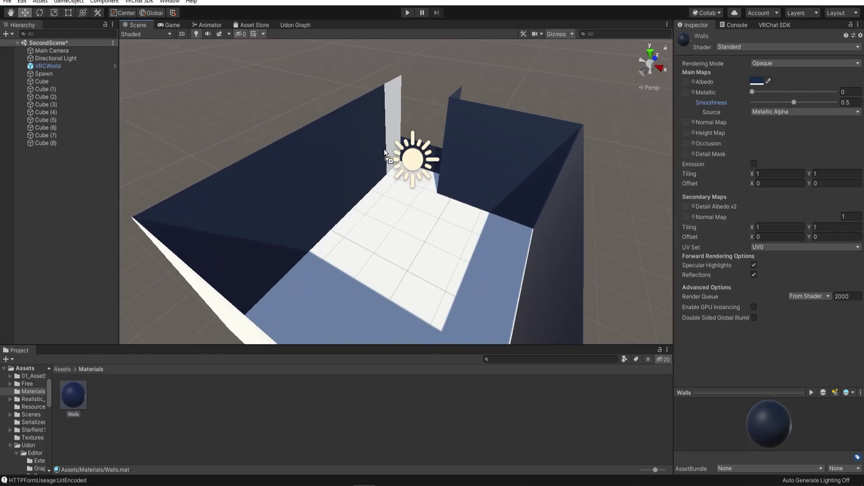
left_click_drag(396, 183, 457, 283, "alt")
Step: Duplicate the main room's floor and raise the copy to Y 3 as the ceiling
left_click_drag(456, 283, 466, 280, "alt")
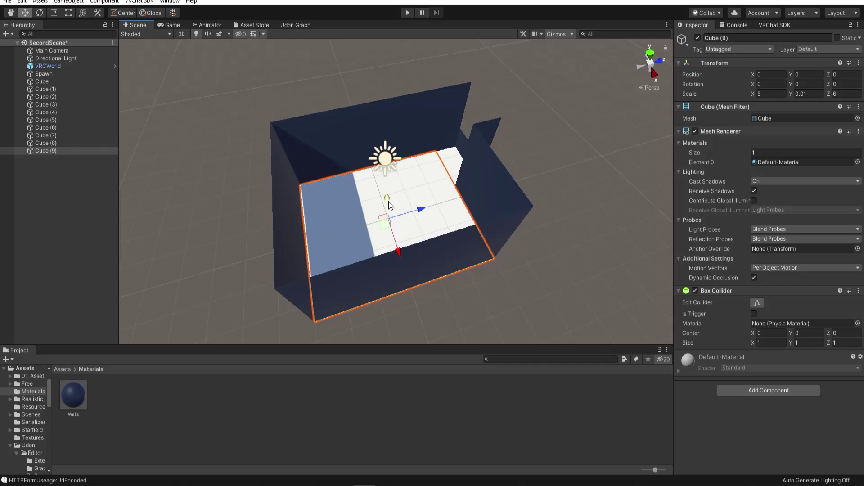
left_click_drag(388, 201, 404, 158)
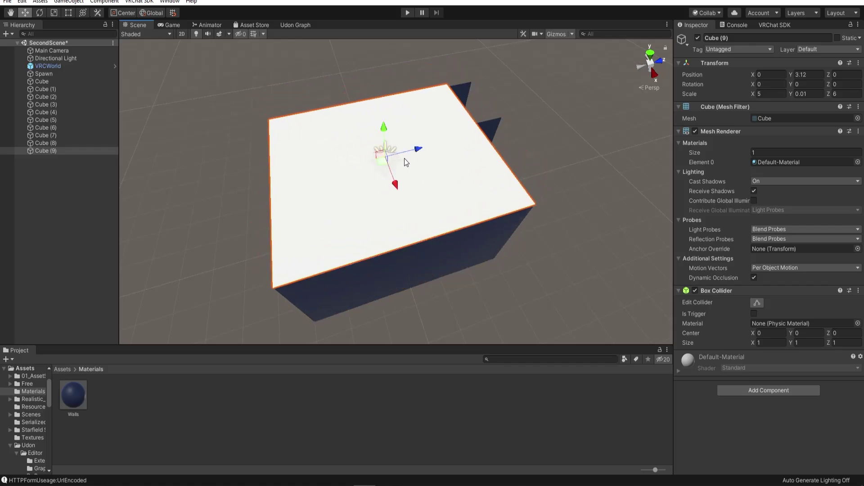
left_click(807, 74)
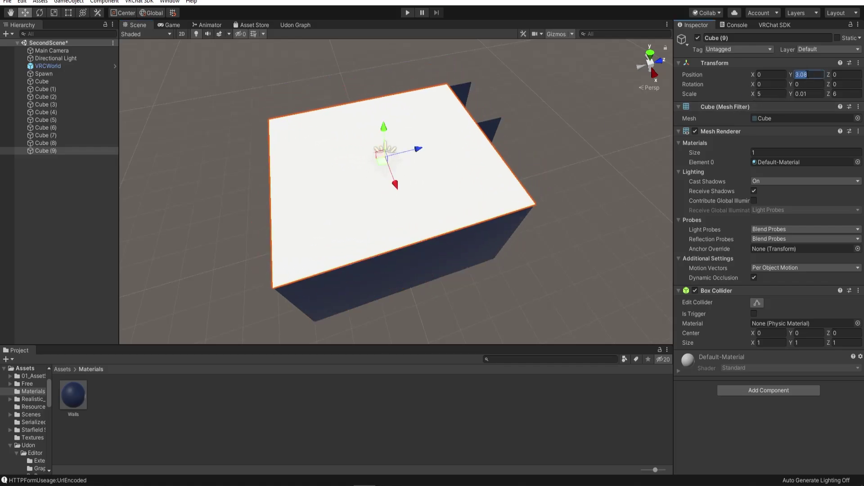
type("3")
Step: Close off the alcove with a copy of its floor at Y 3 and a raised end-wall copy with scale Z 2
left_click_drag(578, 186, 306, 117, "alt")
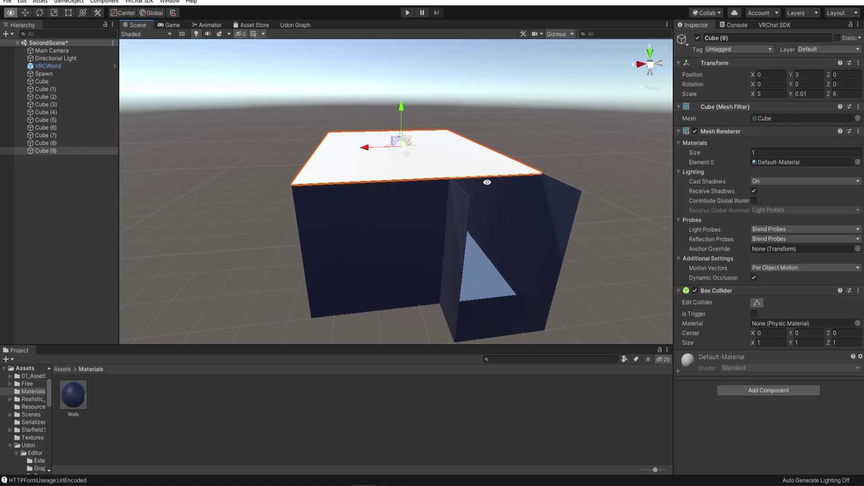
left_click_drag(487, 182, 462, 187, "alt")
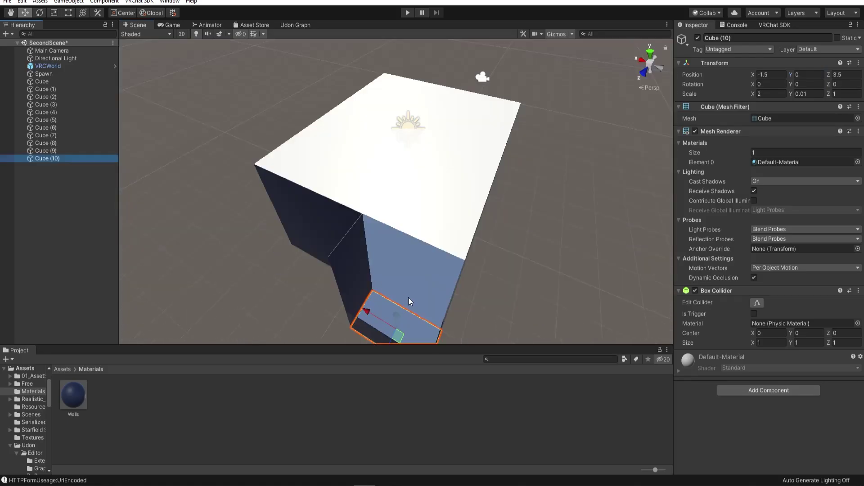
middle_click_drag(434, 299, 433, 266)
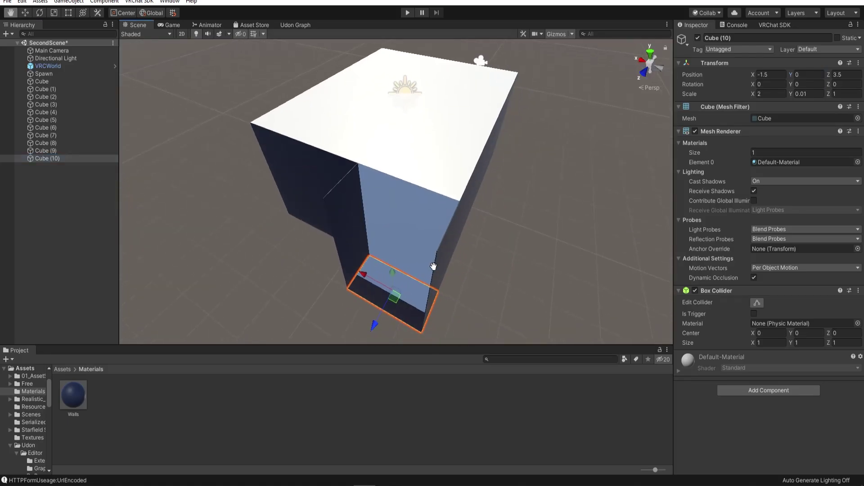
left_click_drag(392, 273, 390, 221)
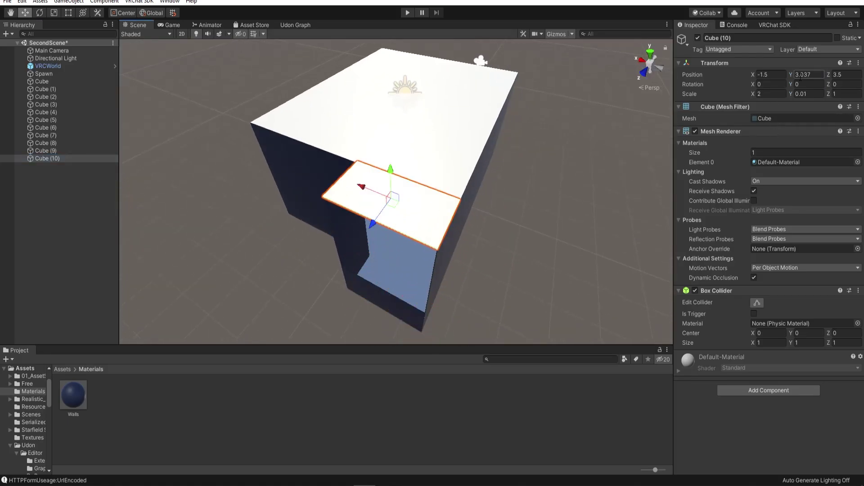
type("3")
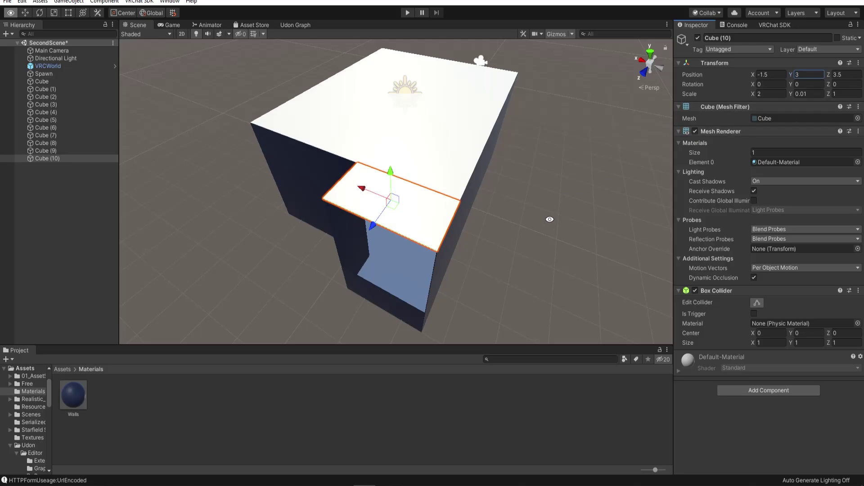
left_click_drag(581, 234, 559, 190, "alt")
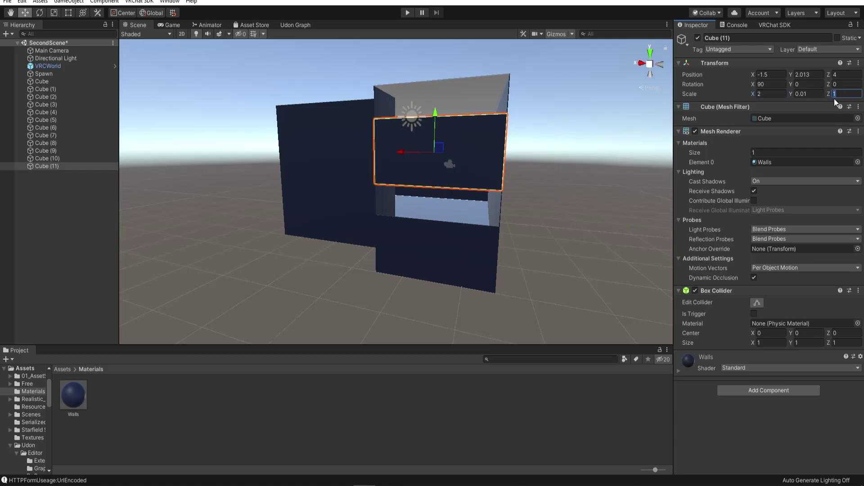
type("2")
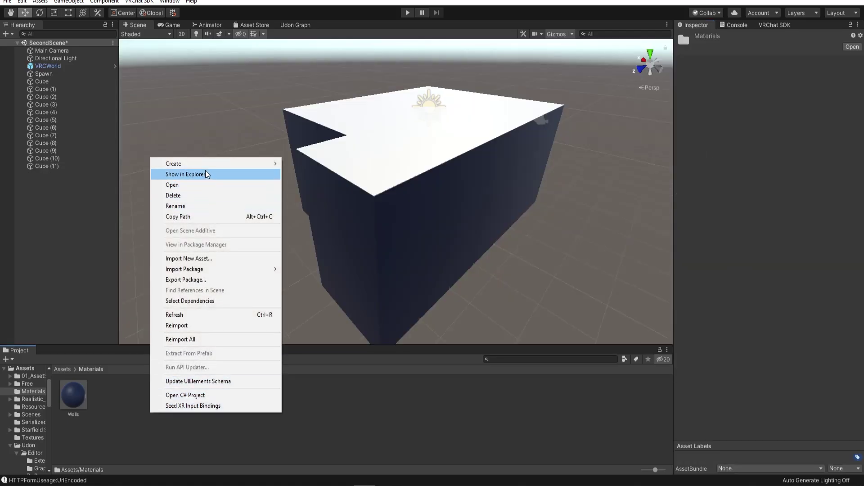
Step: Create a second material named Glass in the Materials folder
mouse_move(220, 165)
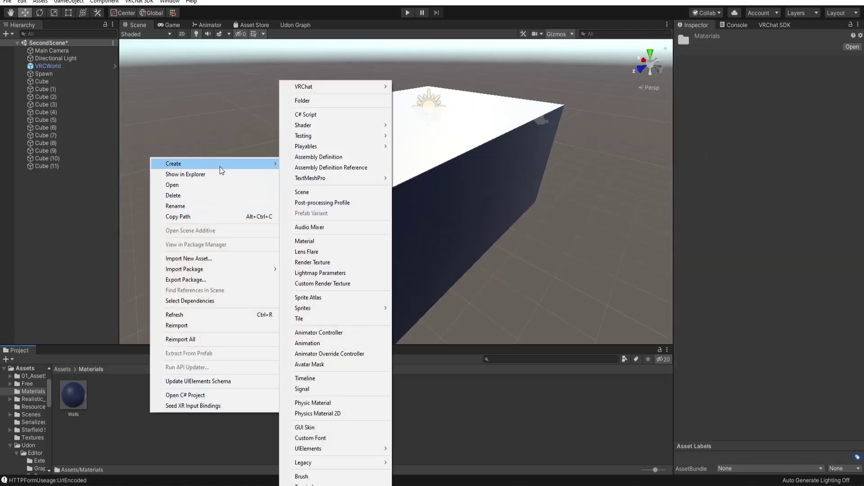
left_click(322, 241)
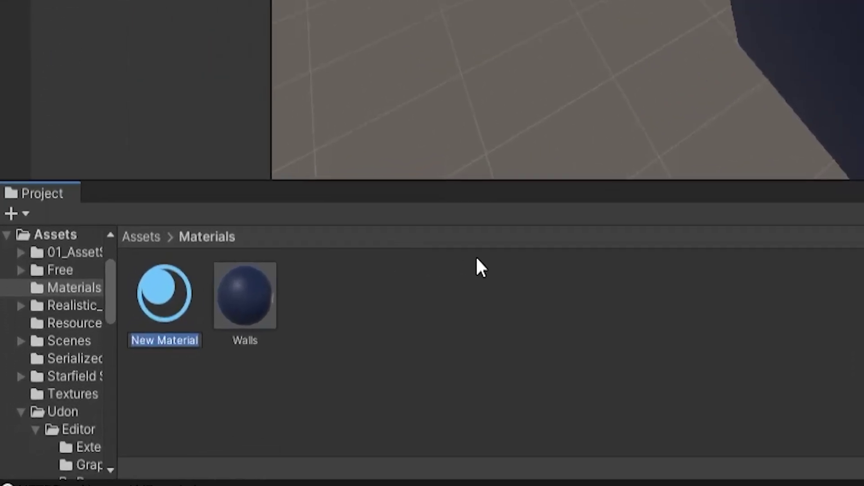
type("Gla")
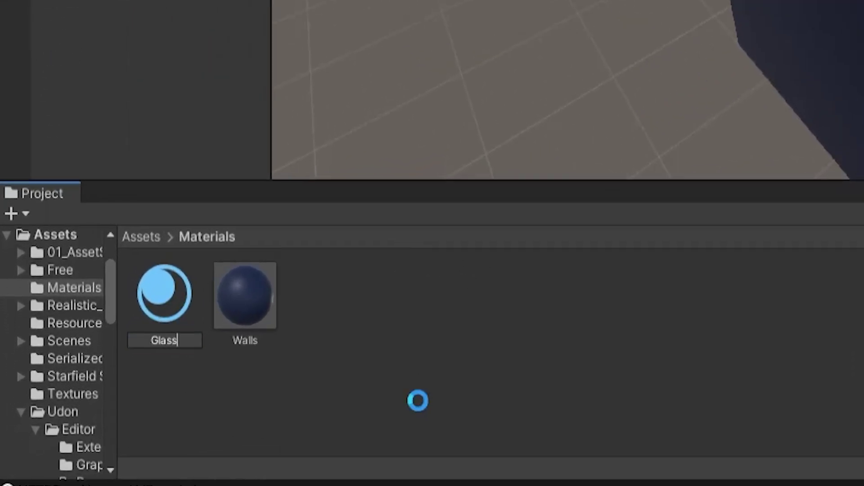
type("ss")
key("Return")
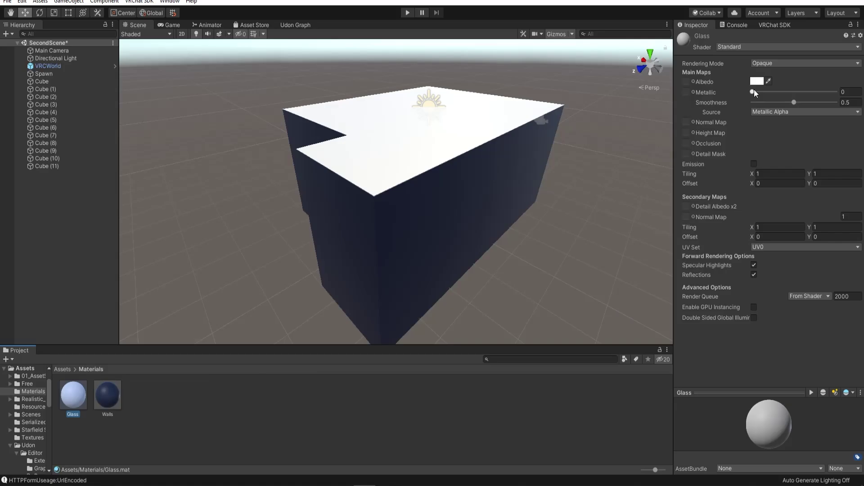
Step: Set the Glass material's albedo to a bright cyan, hex 1AF3EA
left_click(756, 81)
left_click(679, 235)
left_click(726, 218)
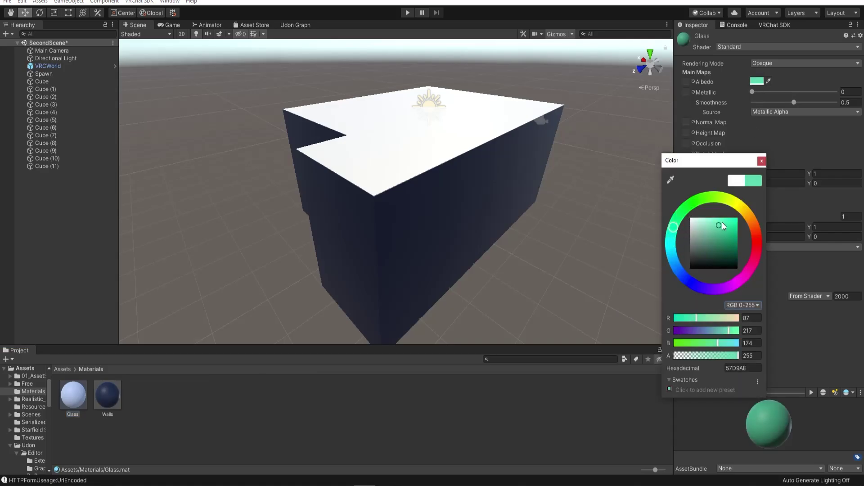
left_click_drag(674, 237, 675, 250)
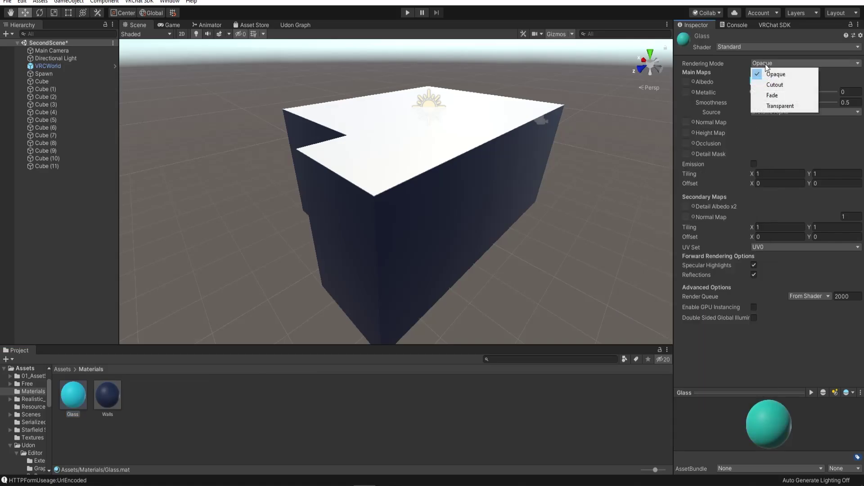
Step: Make Glass see-through with Transparent rendering mode and a lowered albedo alpha, and set metallic to 0.3 and smoothness to 0.9
left_click(770, 108)
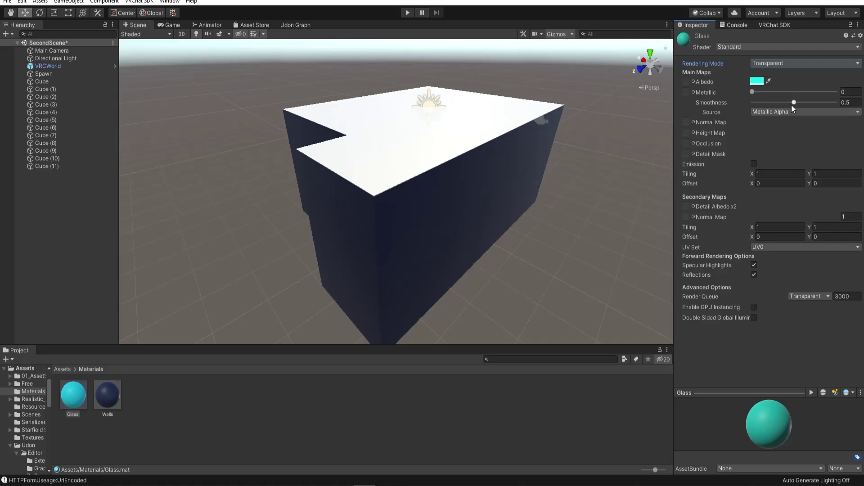
left_click_drag(795, 103, 805, 103)
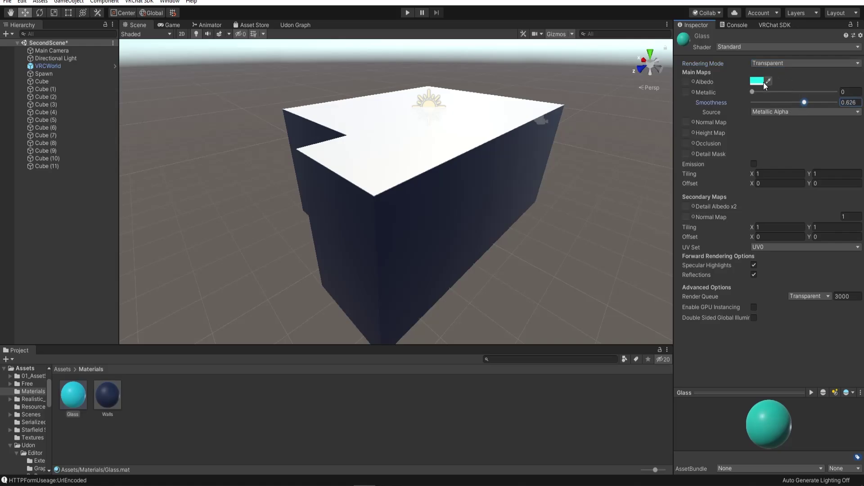
left_click(756, 82)
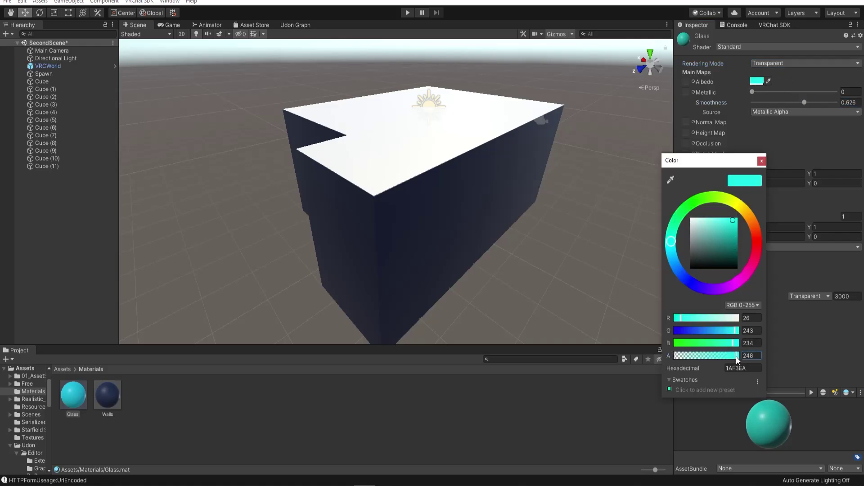
left_click_drag(736, 357, 695, 358)
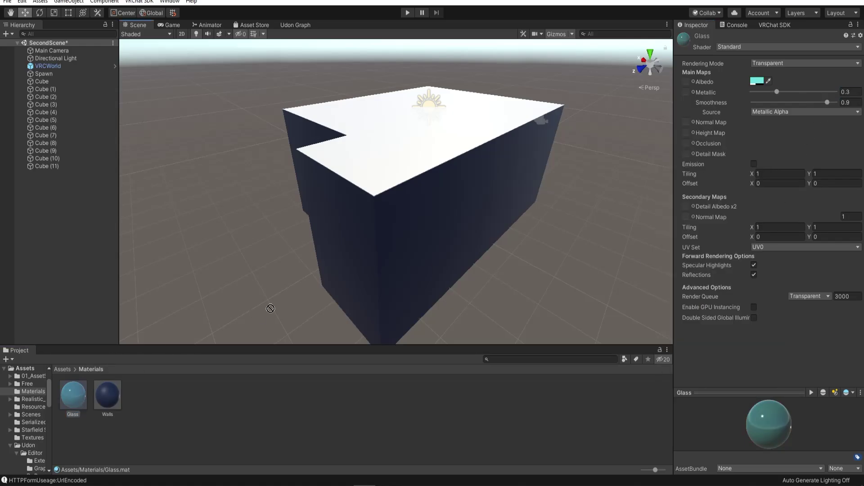
Step: Apply the Glass material to the alcove's upper end wall and ceiling and to the main room's ceiling
left_click_drag(271, 308, 293, 297)
left_click_drag(388, 144, 272, 247)
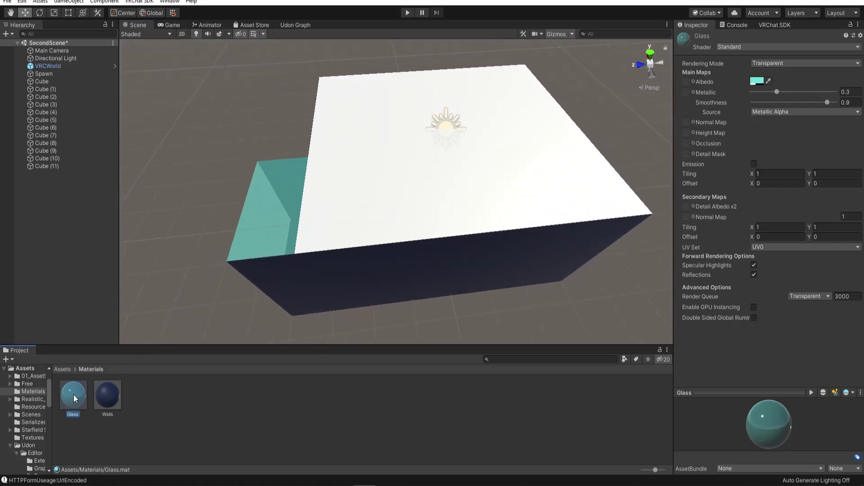
left_click_drag(74, 398, 238, 213)
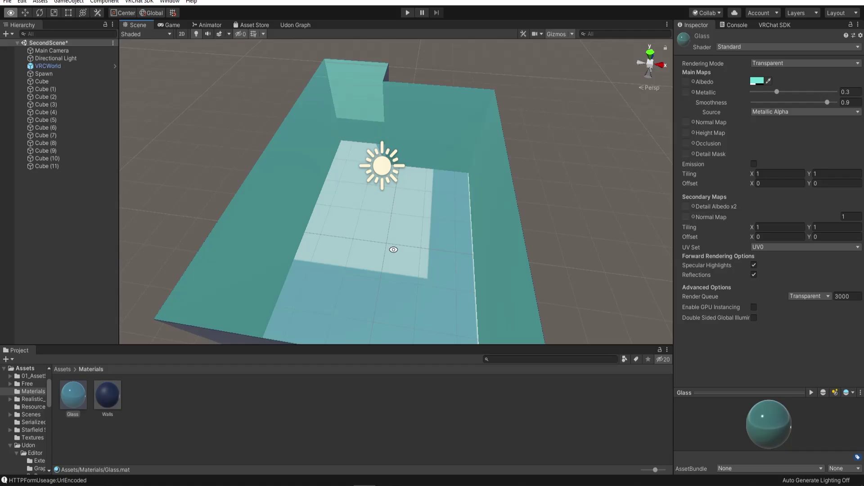
Step: Stretch the lengthwise ceiling beam in the main room to an X scale of 6 and place a copy at X position -1
left_click_drag(393, 250, 350, 223, "alt")
scroll(352, 187, "up", 5)
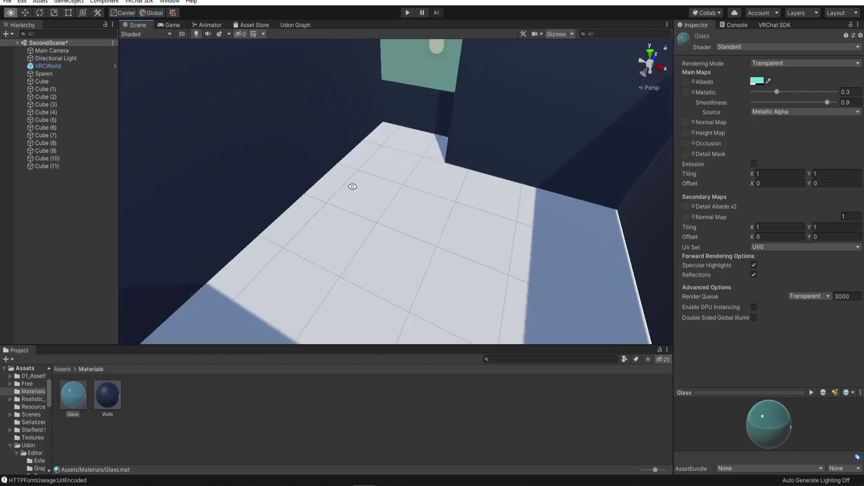
left_click_drag(353, 186, 361, 177, "alt")
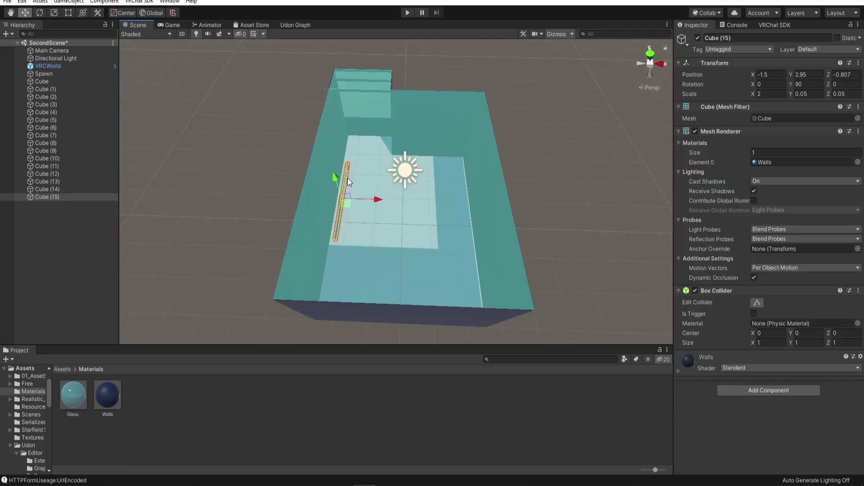
key("r")
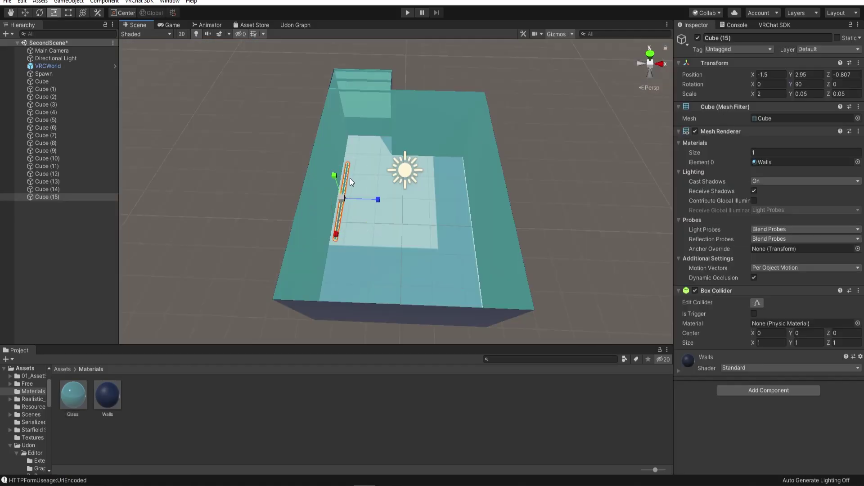
left_click_drag(335, 238, 331, 288)
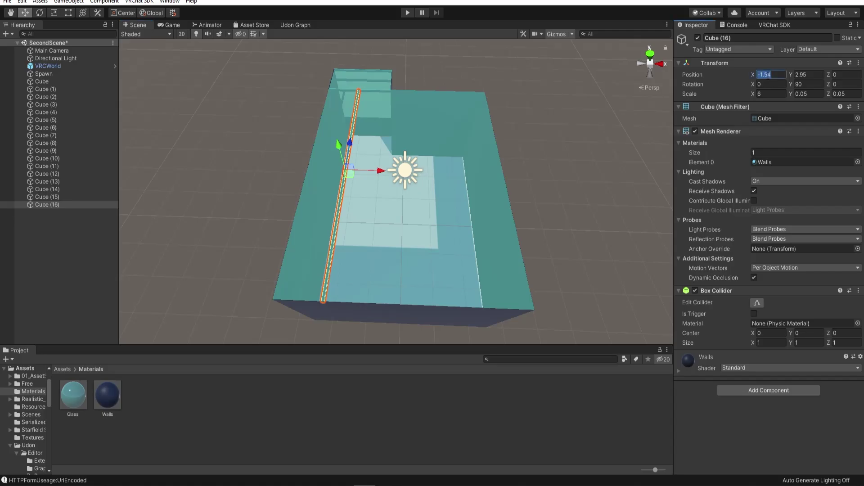
type("-1")
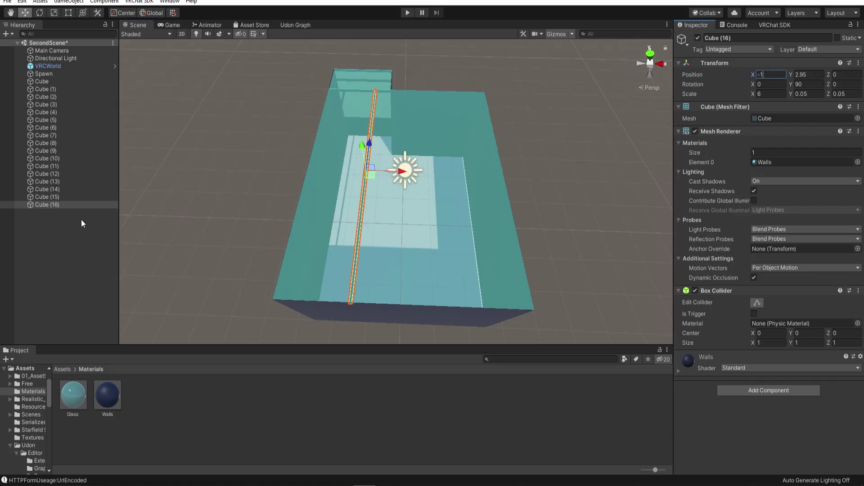
Step: Duplicate the long ceiling beam twice across the main room, placing the copies at X positions 0 and 1
left_click(93, 205)
key("ctrl+d")
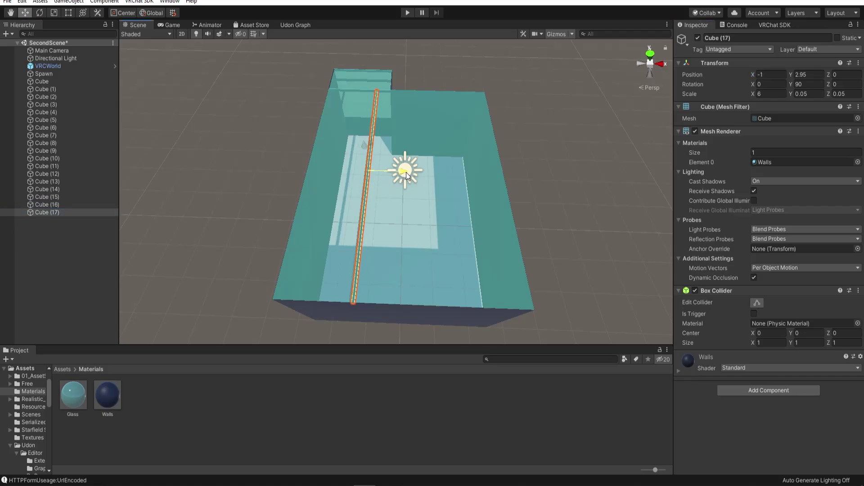
left_click_drag(406, 172, 454, 176)
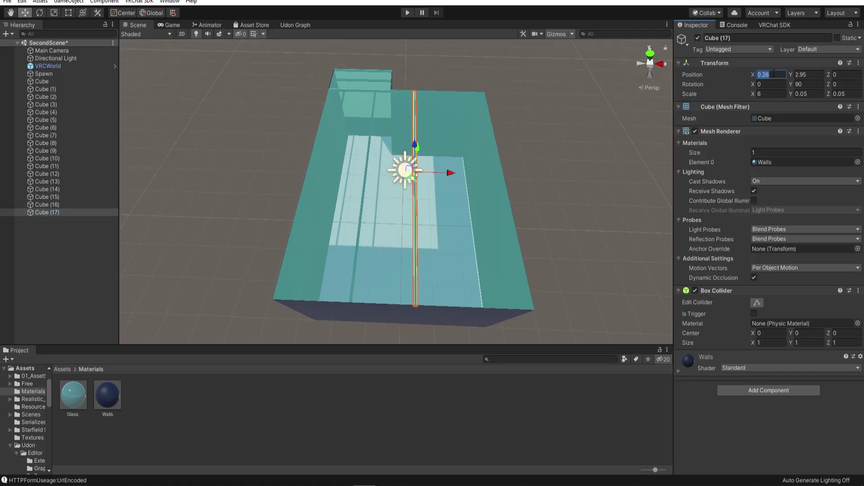
type("0")
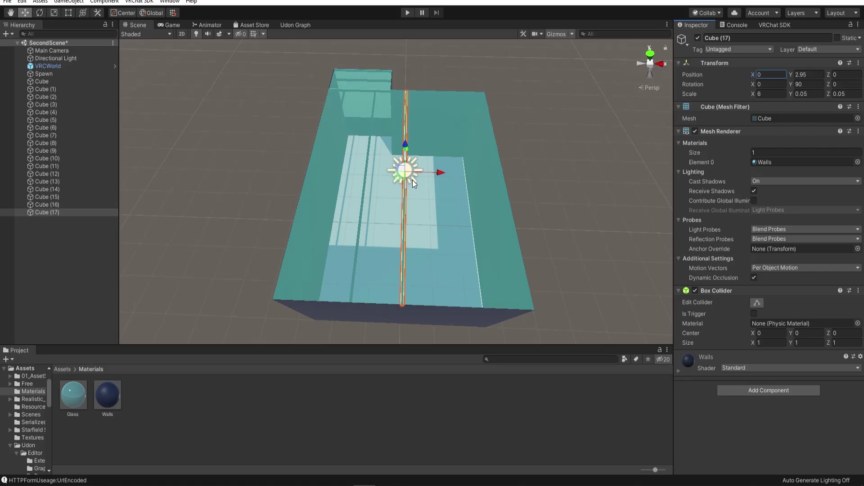
left_click(78, 215)
key("ctrl+d")
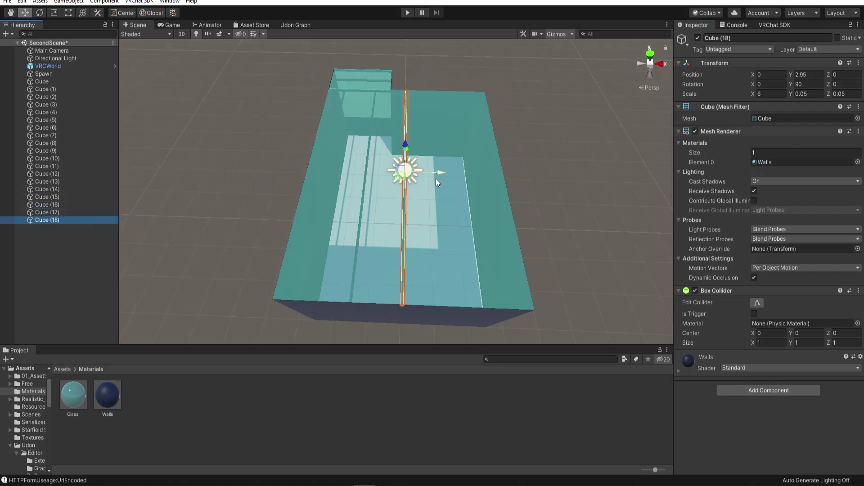
left_click_drag(439, 173, 493, 177)
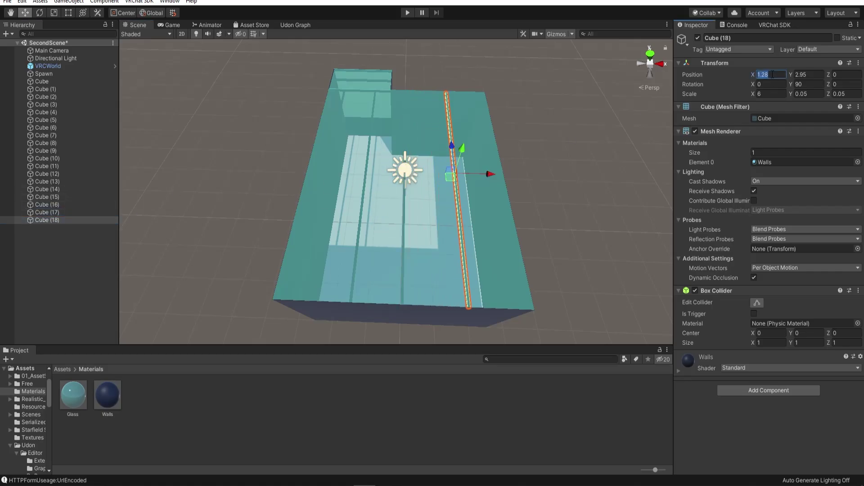
type("1")
Step: Duplicate the beam at X position 1 and move the copy outward toward the main room's nearby side wall
left_click(105, 219)
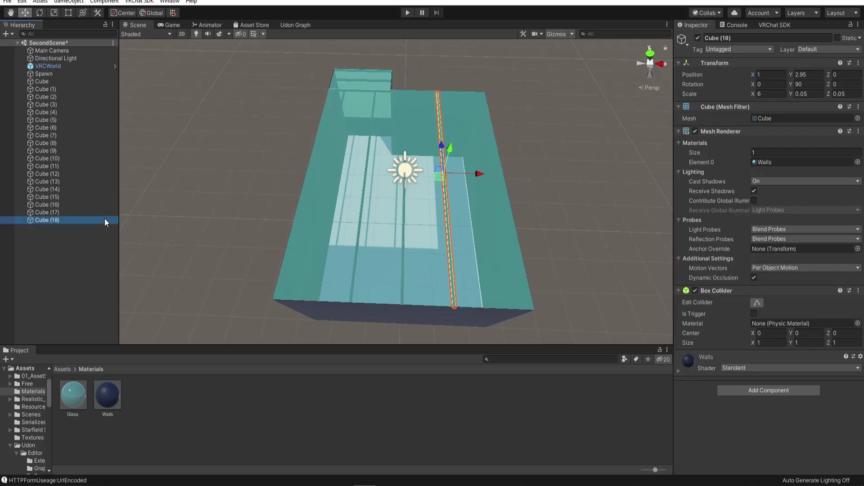
key("ctrl+d")
left_click_drag(492, 245, 498, 226, "alt")
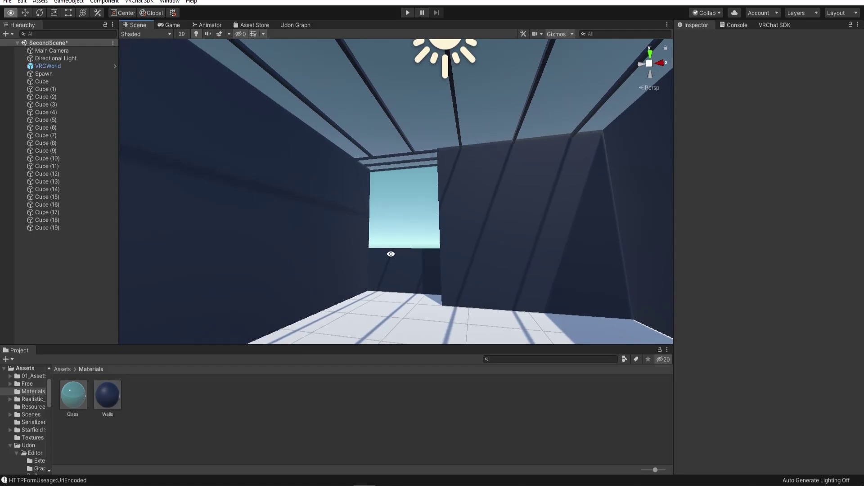
right_click_drag(389, 253, 420, 241)
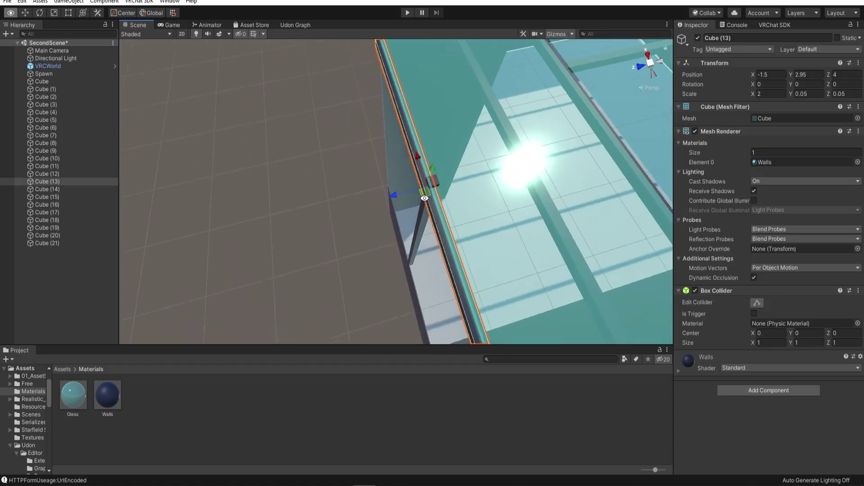
Step: Duplicate the beam above the alcove window and lower the copy to Y position 1 as the window's bottom frame
mouse_move(418, 193)
right_mouse_down()
mouse_move(391, 177)
mouse_move(416, 194)
right_mouse_up()
left_click_drag(417, 194, 214, 32, "alt")
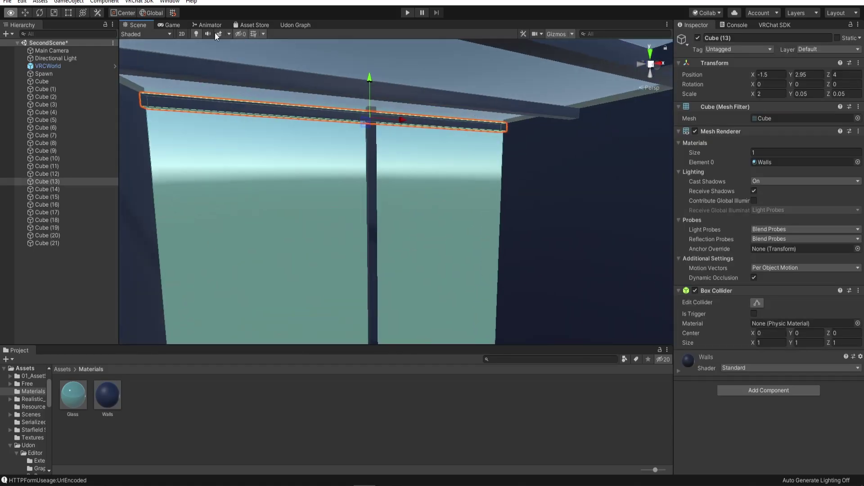
left_click_drag(358, 135, 327, 119, "alt")
middle_click_drag(328, 119, 318, 7)
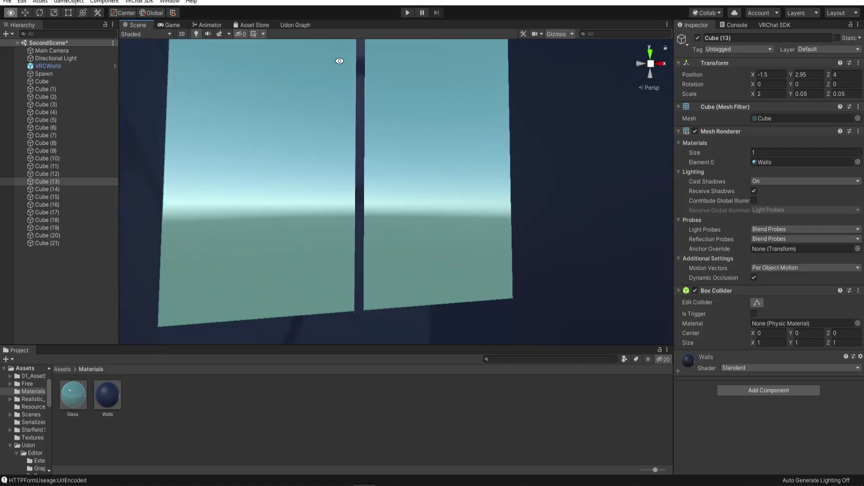
right_click_drag(339, 61, 418, 129)
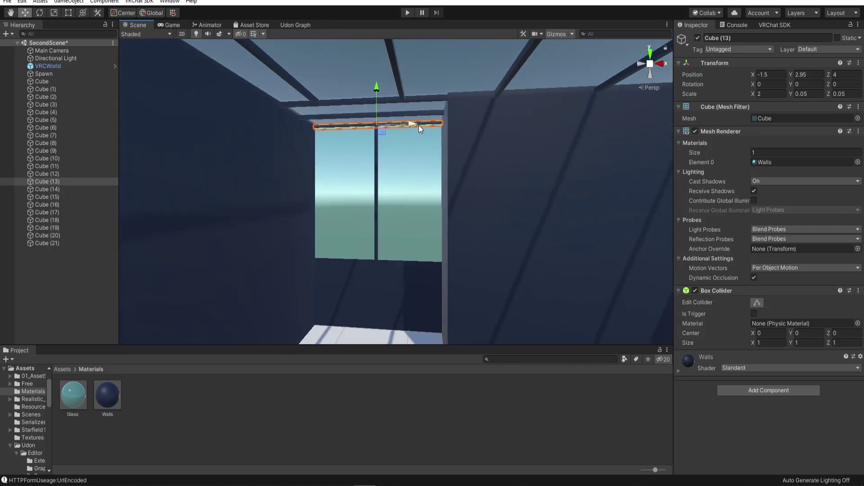
key("ctrl+d")
left_click_drag(376, 88, 380, 224)
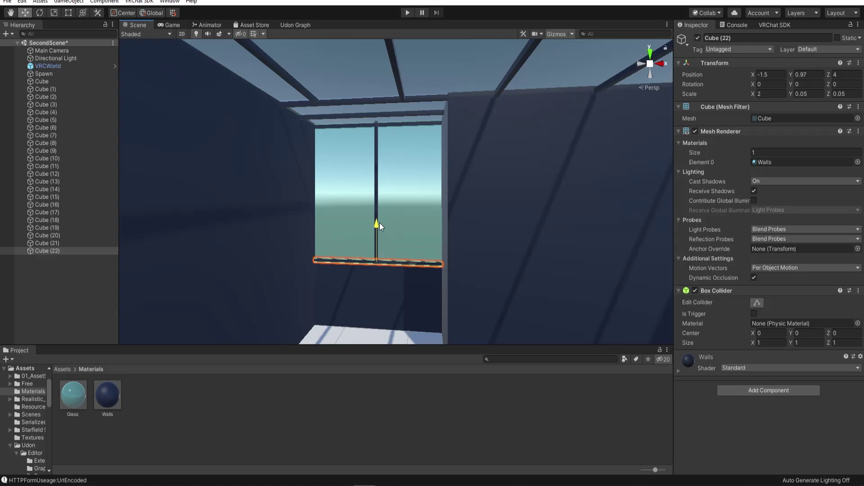
left_click(813, 76)
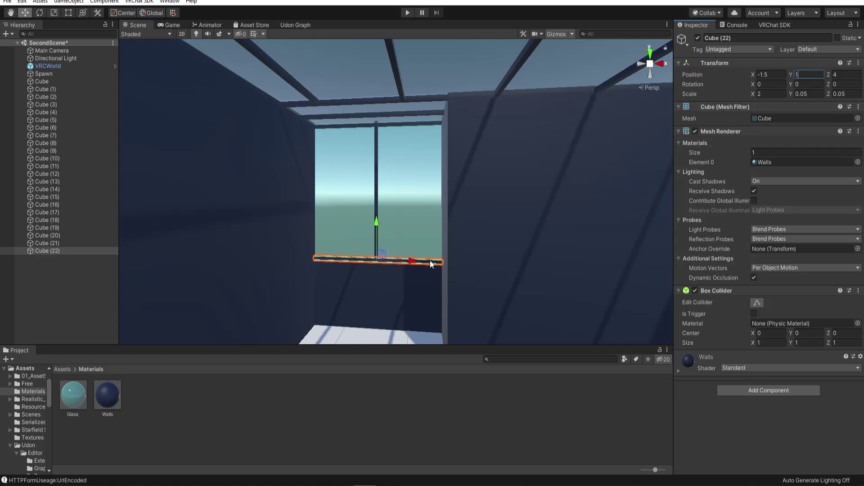
left_click(96, 295)
right_click_drag(180, 270, 469, 168)
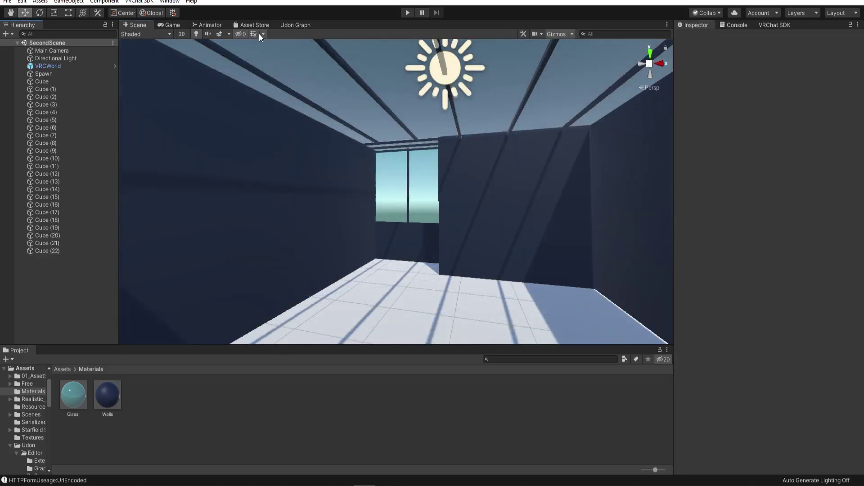
Step: Search the Asset Store for floor, preview the free Wooden Floor Materials package, and import it
left_click(251, 26)
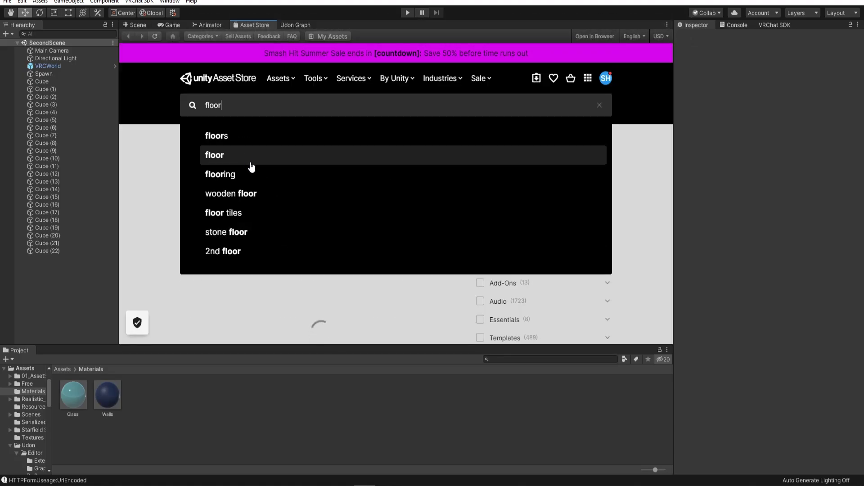
scroll(487, 249, "down", 5)
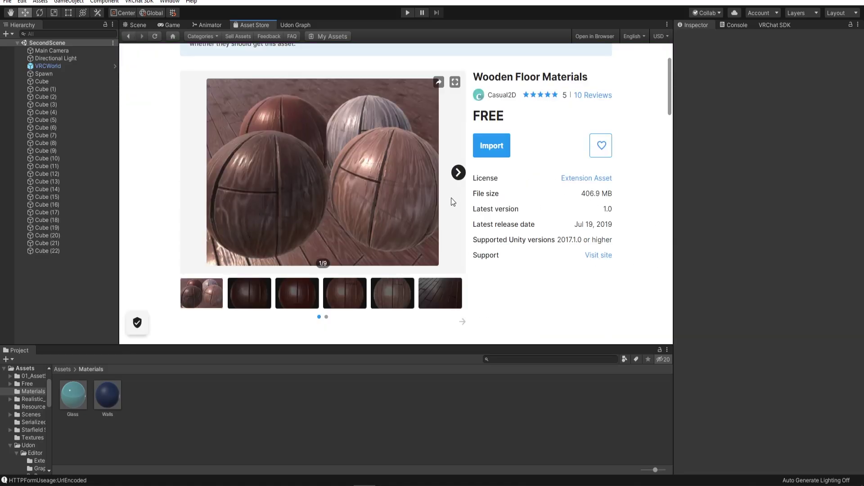
left_click(459, 177)
left_click(459, 186)
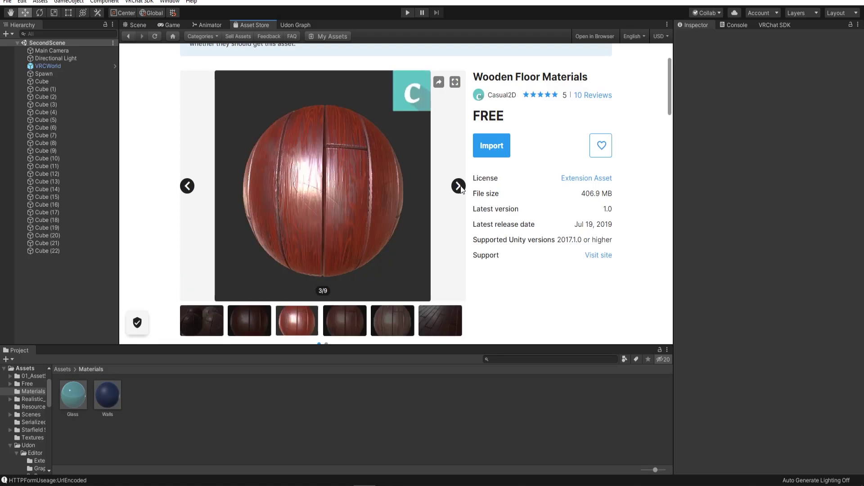
left_click(459, 187)
left_click(498, 151)
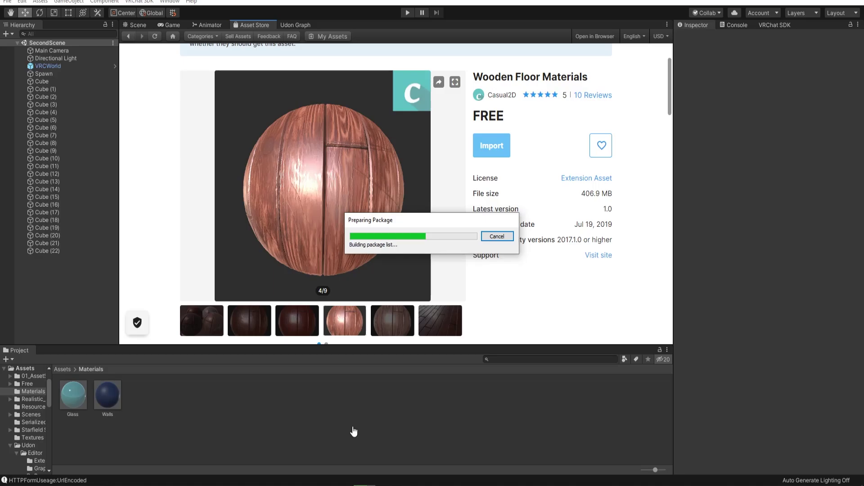
left_click(325, 283)
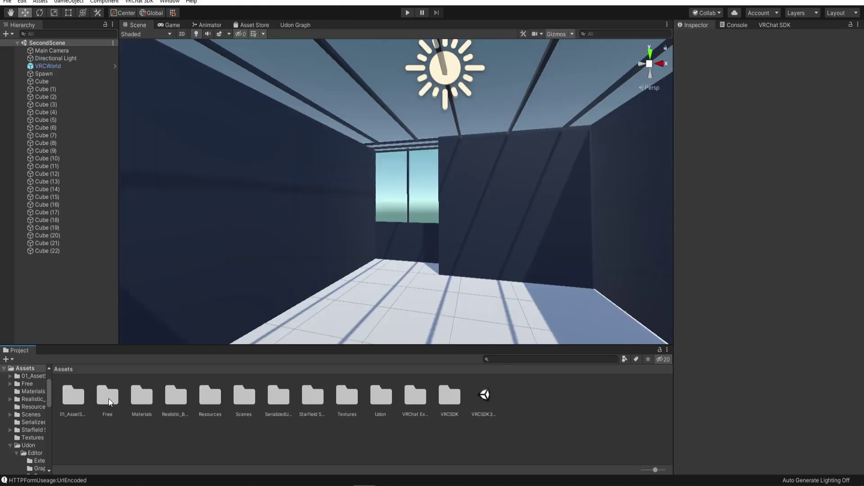
Step: Open the Materials folder of the imported Wooden Floor Pack and inspect each wood material
double_click(109, 399)
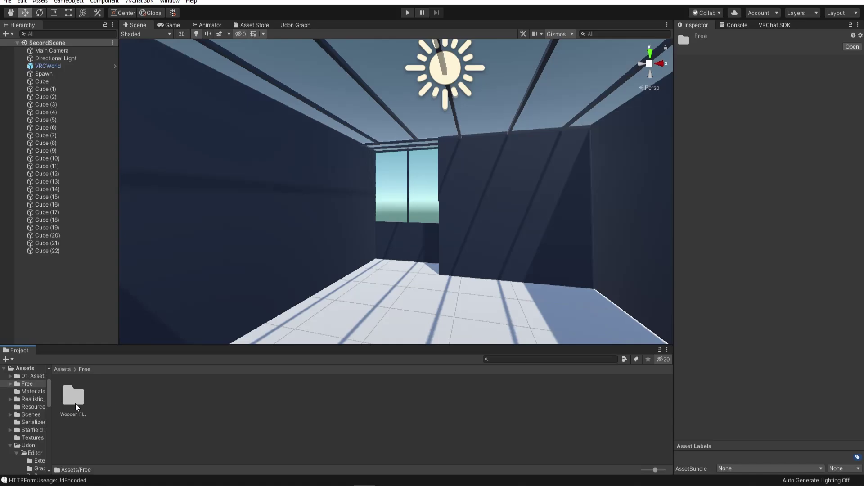
double_click(75, 404)
double_click(104, 402)
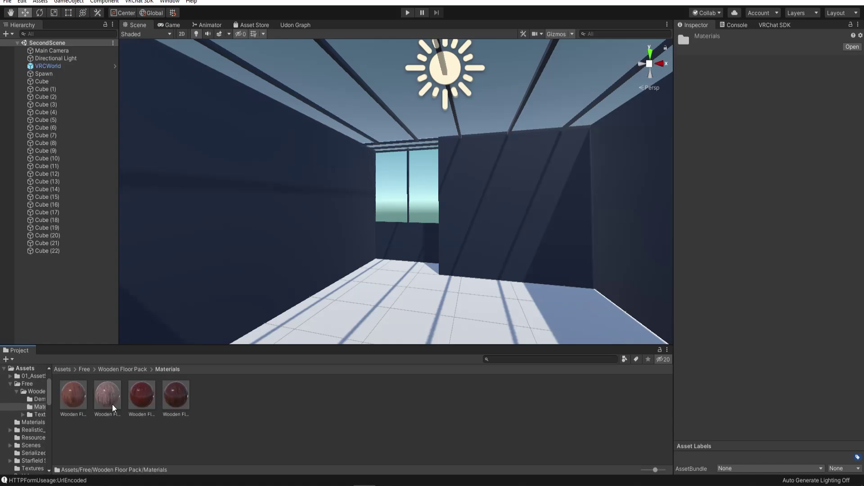
left_click(73, 399)
left_click(108, 402)
left_click(149, 405)
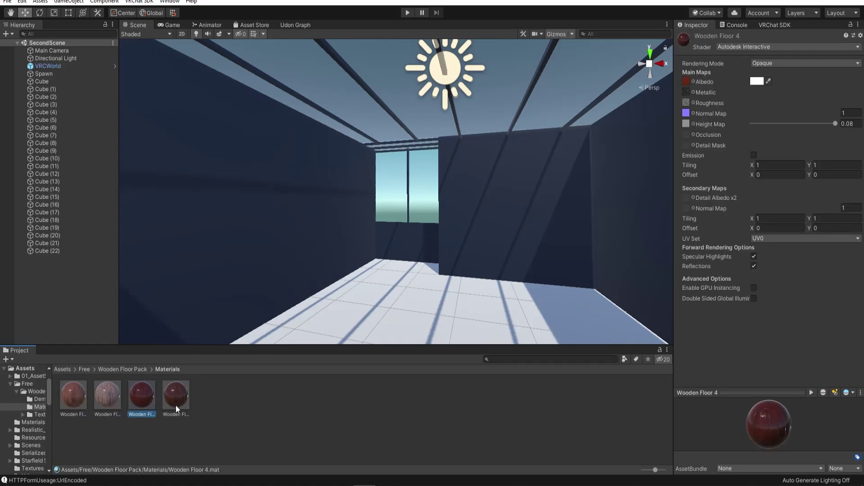
left_click(176, 405)
Step: Apply wood materials from the pack to the main room's floor, trying the red Wooden Floor 4
left_click_drag(325, 345, 368, 325)
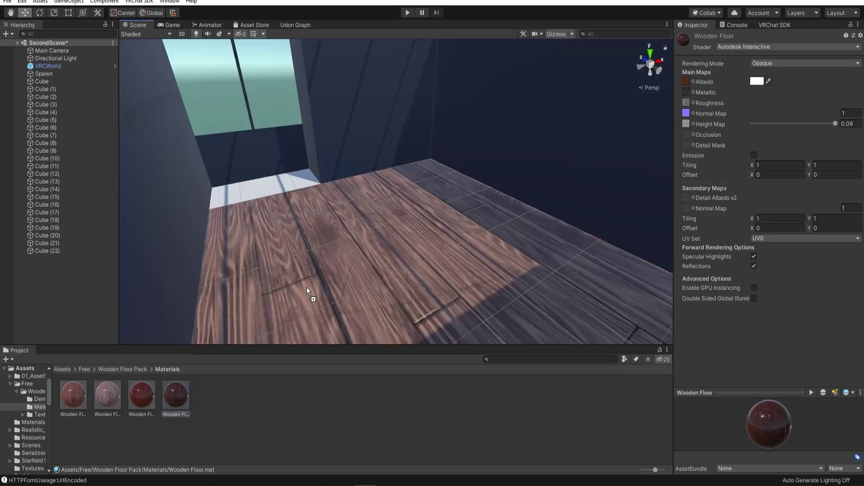
left_click_drag(140, 398, 305, 318)
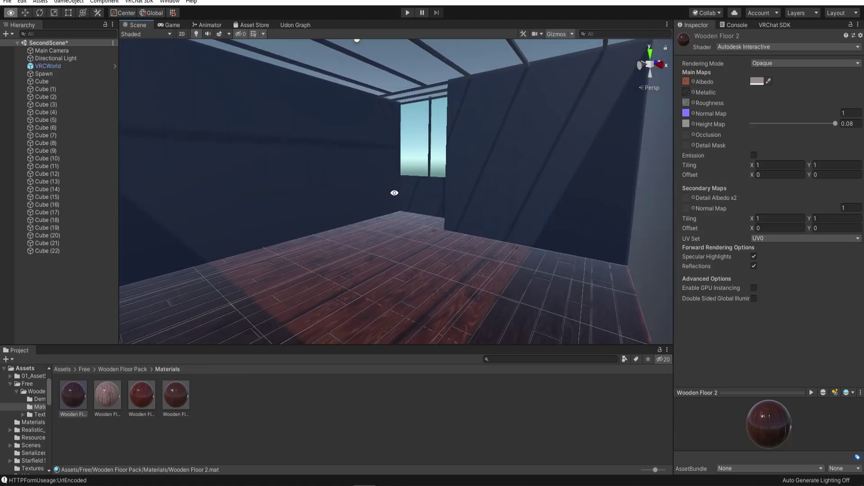
right_click_drag(396, 193, 415, 193)
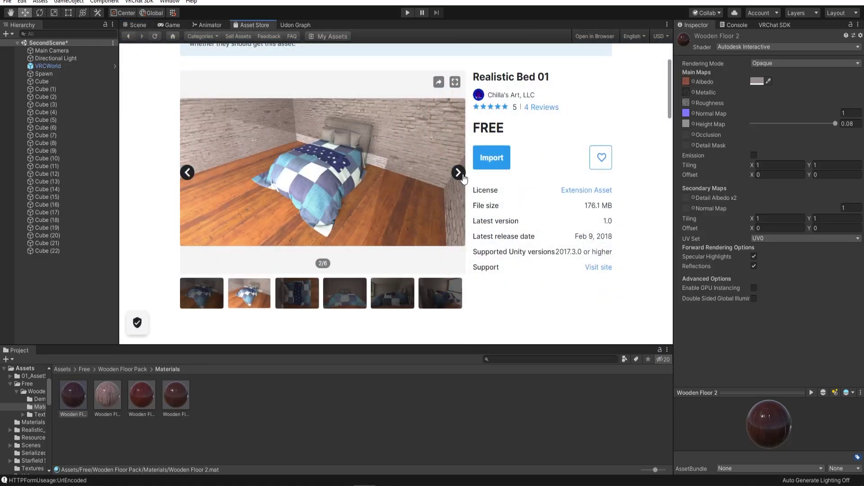
Step: Preview the free Realistic Bed 01 package in the Asset Store and import it
left_click(459, 173)
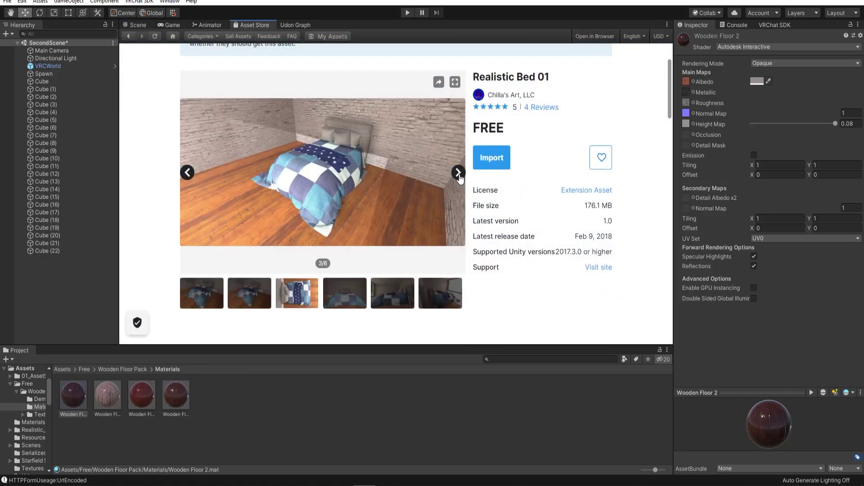
left_click(459, 173)
left_click(494, 160)
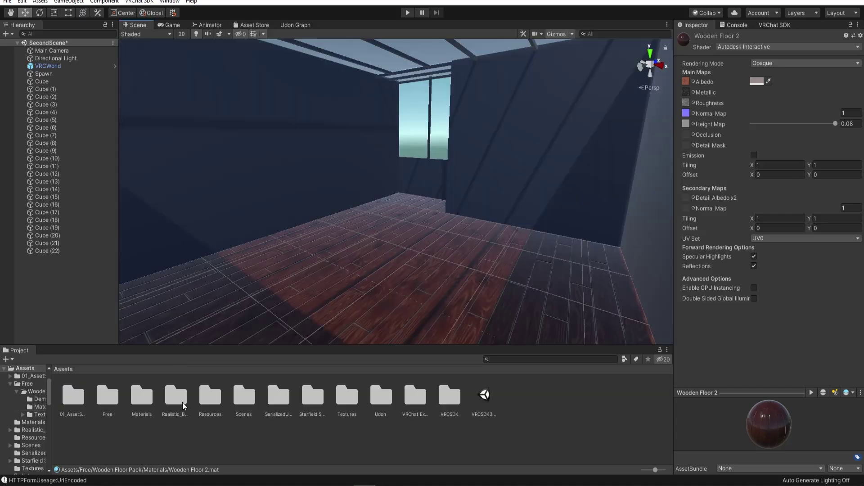
Step: Place the bed1 model from the Realistic_Bed assets in the main room's corner and shift it to about X position -1.14
double_click(182, 402)
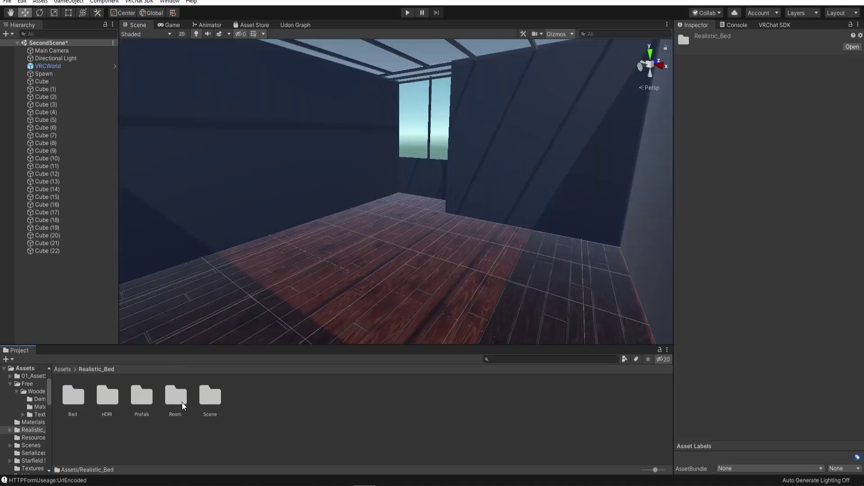
double_click(73, 396)
left_click_drag(143, 400, 304, 265)
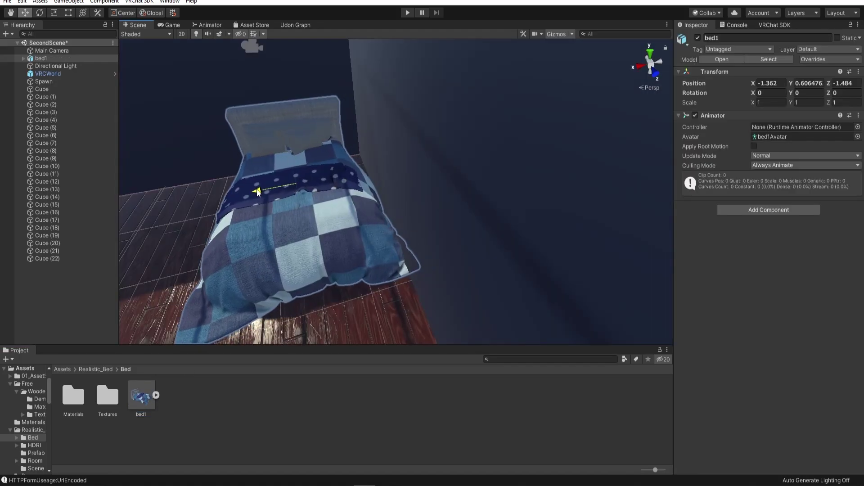
left_click_drag(244, 195, 243, 194)
middle_click_drag(275, 221, 291, 214)
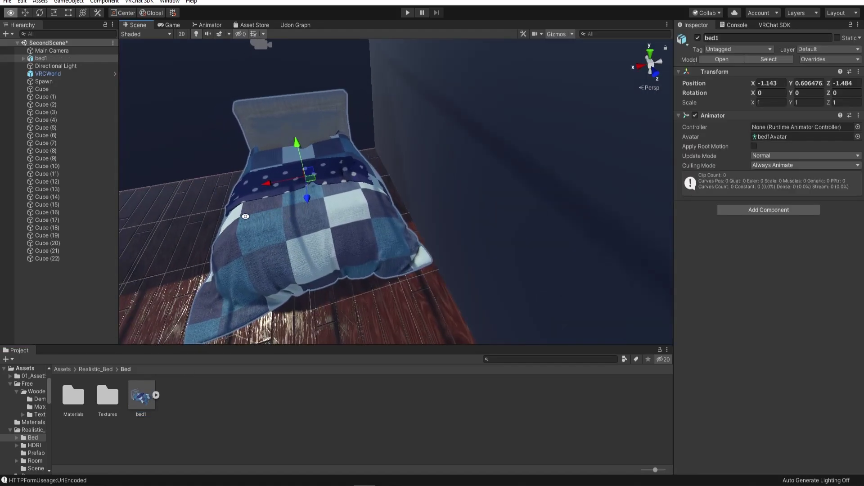
left_click_drag(290, 214, 319, 230, "alt")
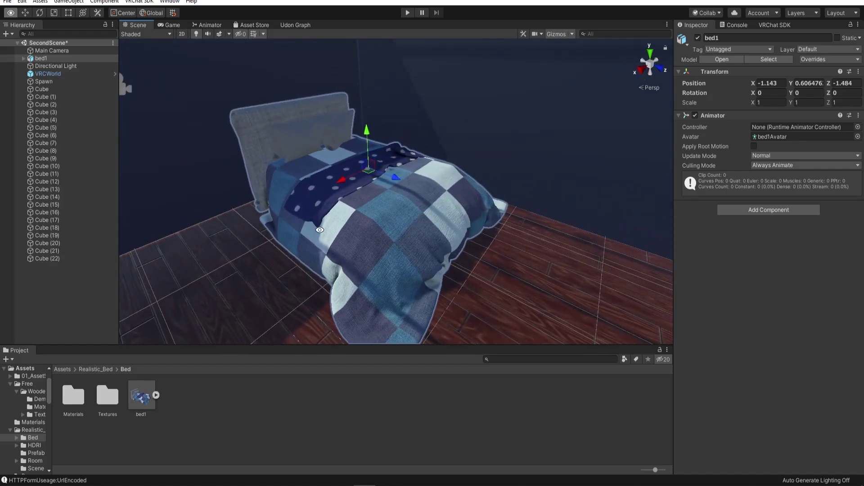
scroll(345, 235, "down", 3, "alt")
middle_click_drag(352, 240, 356, 198, "alt")
scroll(356, 200, "down", 2, "alt")
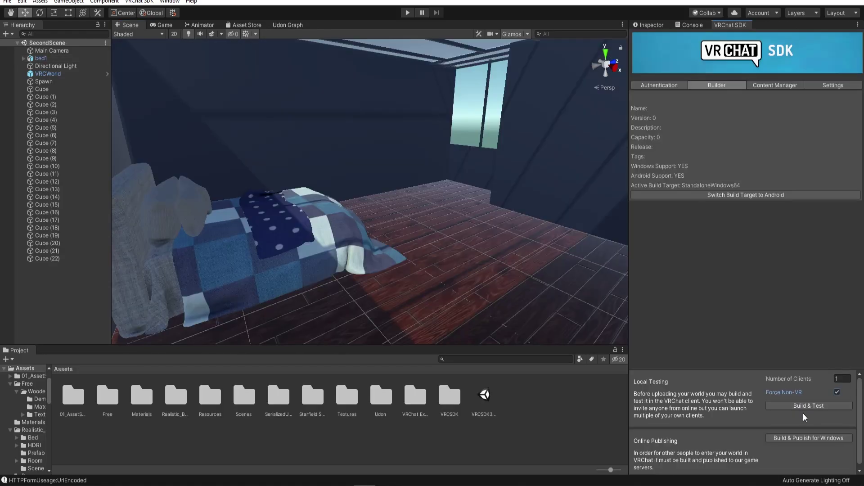
Step: Build the furnished world and launch a local test in VRChat
left_click(806, 407)
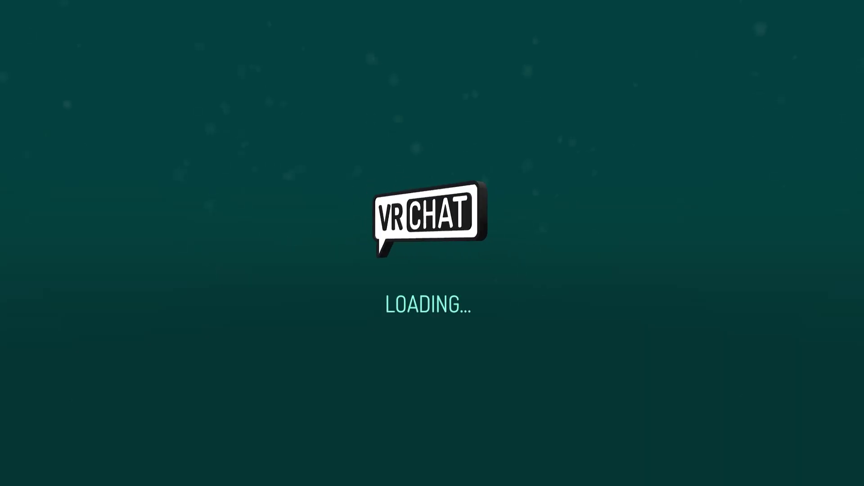
Step: Enter the local test world in VRChat and look around the furnished room with its bed
left_click(405, 342)
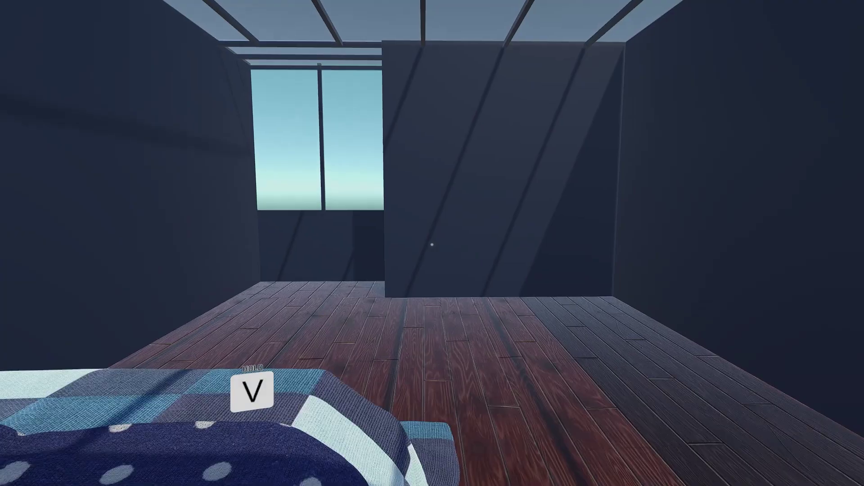
key("s")
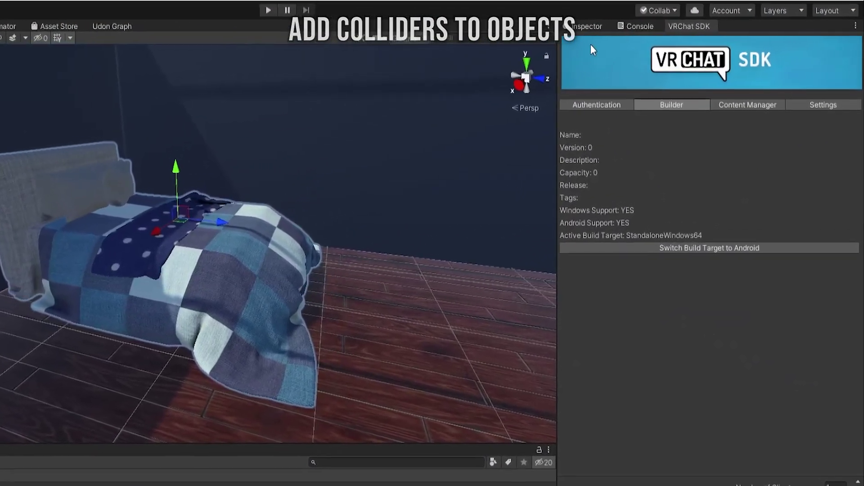
Step: Return to Unity and add a Box Collider component to the bed1 object
left_click(649, 25)
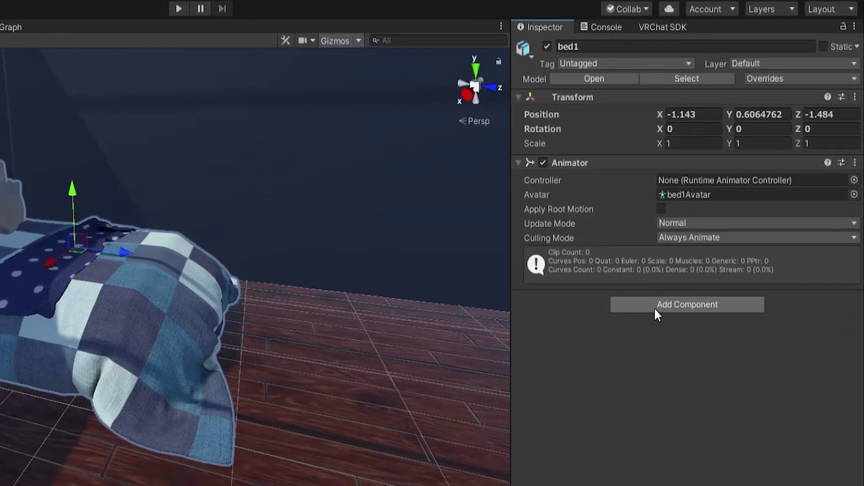
left_click(655, 307)
type("c")
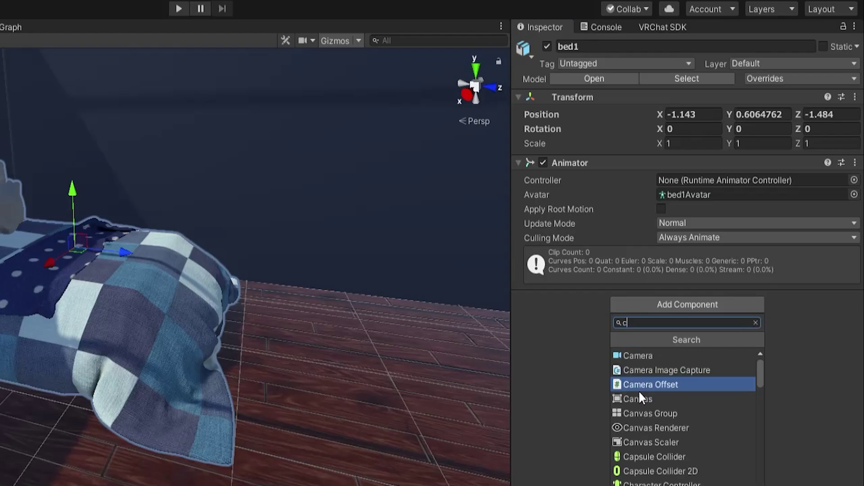
type("olli")
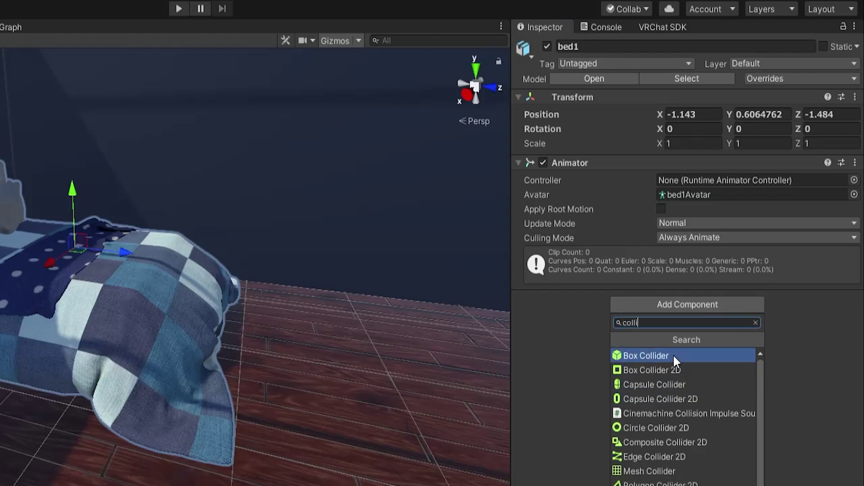
left_click(674, 355)
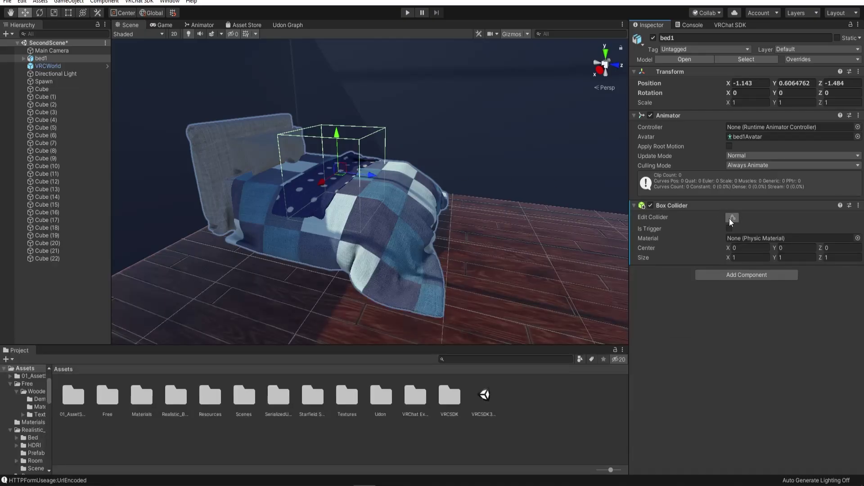
Step: Edit the Box Collider's bounding volume, flattening and lengthening it to match the bed's shape
left_click(732, 218)
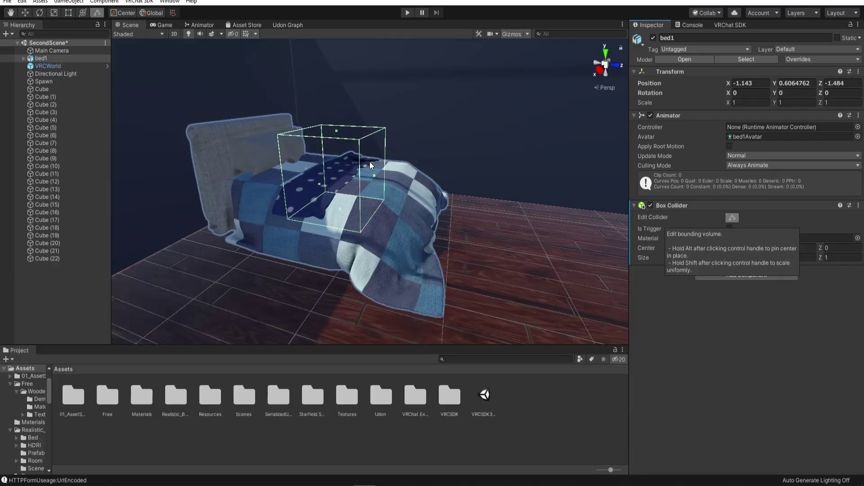
left_click_drag(336, 132, 403, 203)
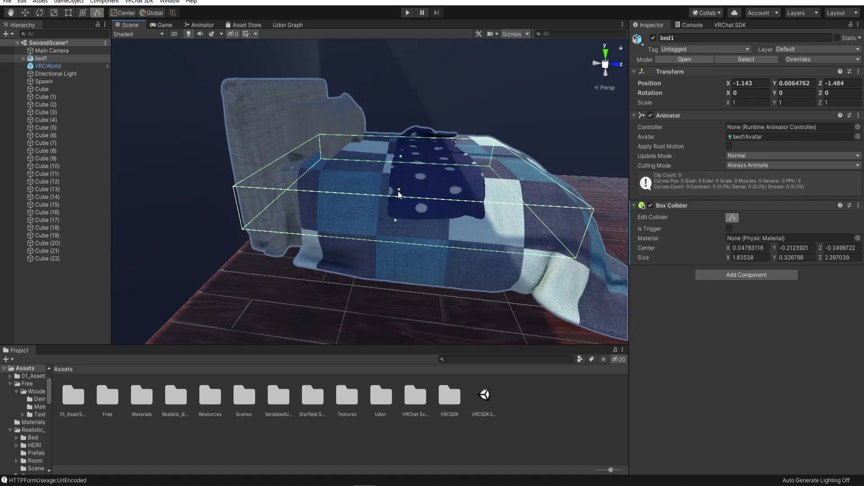
left_click_drag(400, 194, 373, 207)
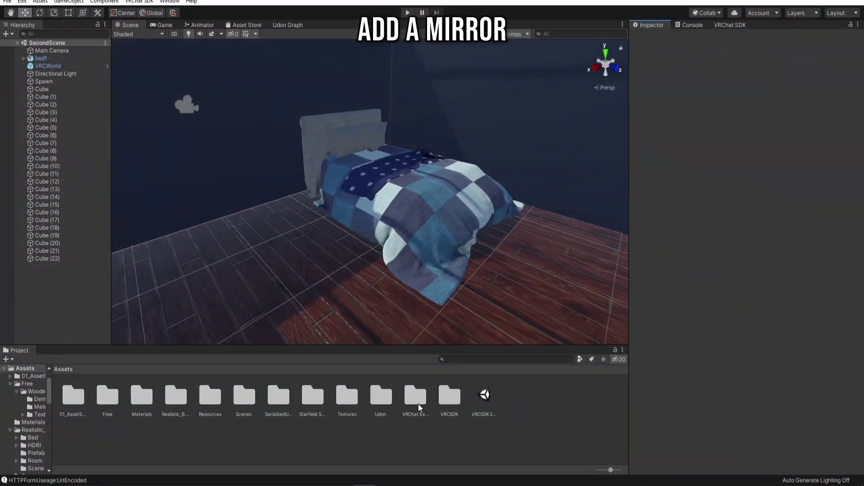
Step: Place the VRCMirror prefab from the VRChat Examples prefabs in the room and set its Y rotation to 90
double_click(417, 404)
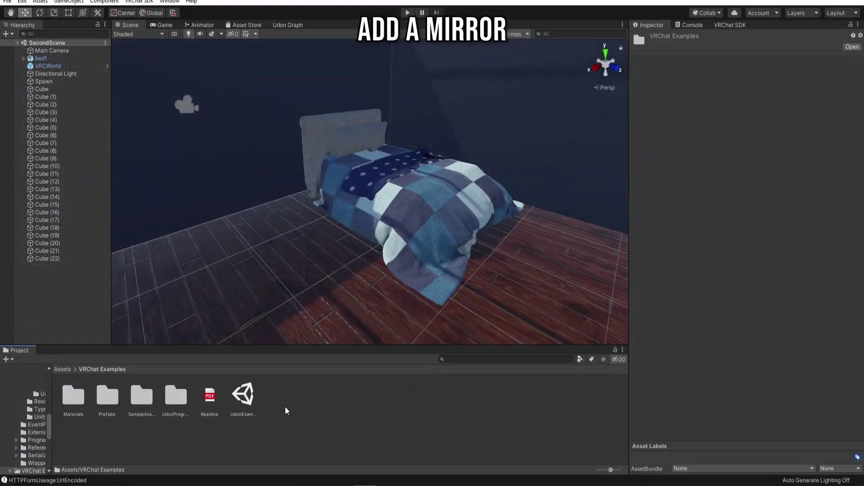
double_click(104, 396)
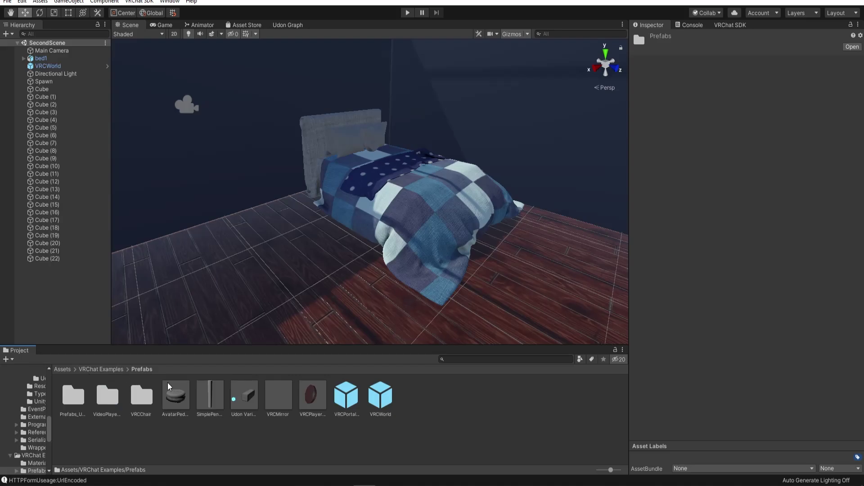
left_click_drag(279, 410, 341, 284)
left_click_drag(340, 284, 455, 288, "alt")
left_click(786, 93)
type("90")
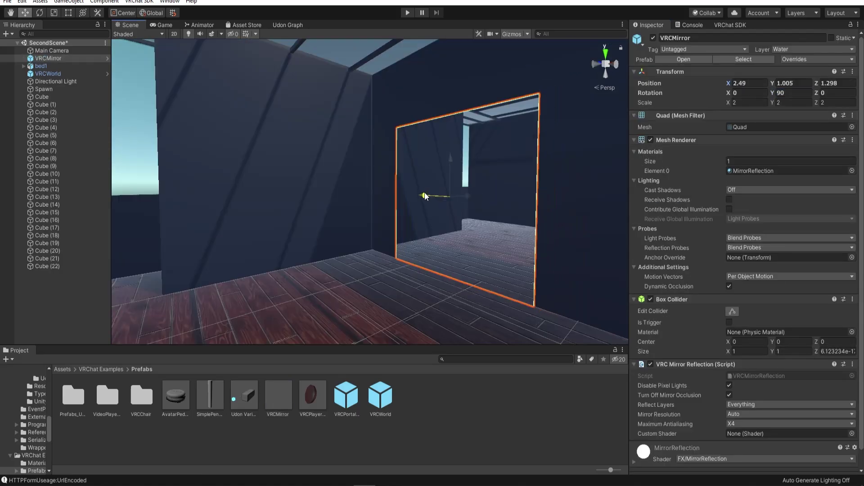
Step: Move the mirror against the plain side wall, to about X 2.49 and Z 0.97
left_click_drag(425, 193, 399, 191)
left_click_drag(434, 215, 581, 250, "alt")
middle_click_drag(453, 214, 568, 203)
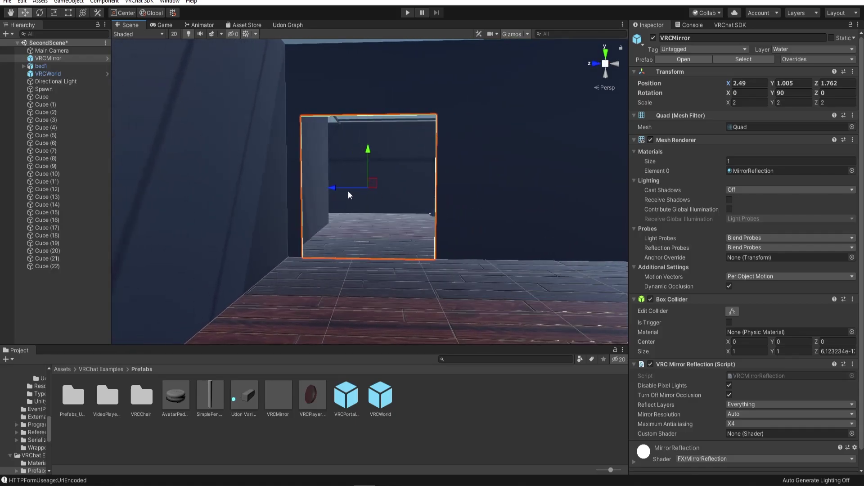
left_click_drag(349, 194, 386, 198)
Step: Scale the mirror to about 3.25 in X and 2.15 in Y, and raise it to about Y 1.17
key("r")
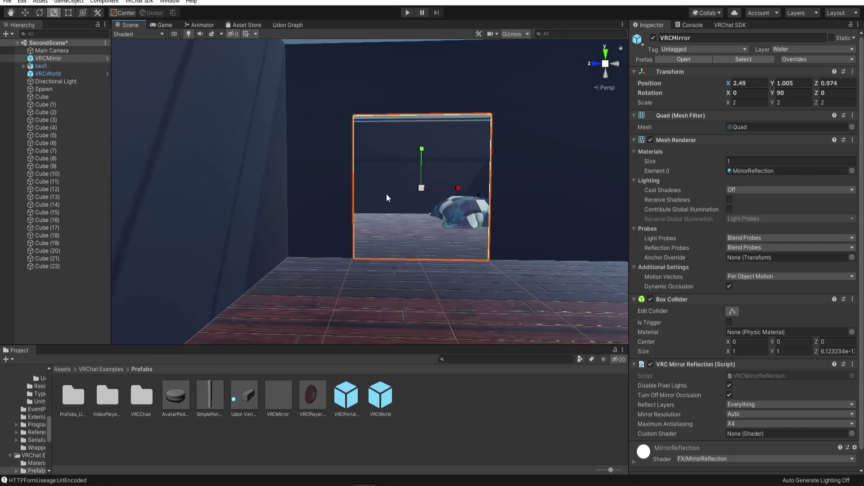
left_click_drag(458, 188, 480, 189)
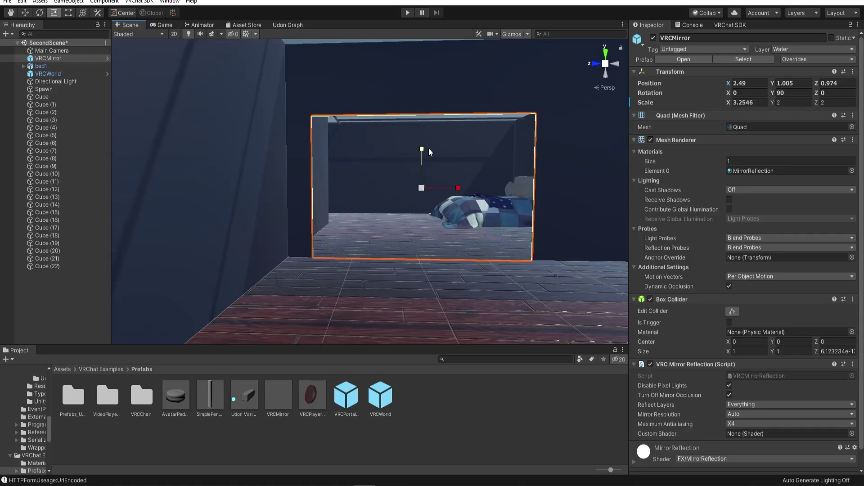
left_click_drag(429, 149, 419, 145)
key("w")
left_click_drag(421, 148, 423, 138)
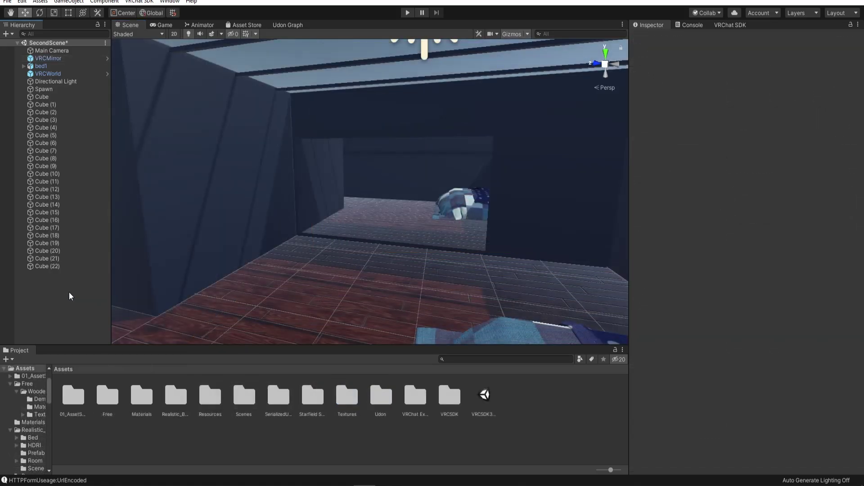
Step: Create a cube scaled to a thin post of about 0.084 × 1.217 × 0.084 and place it against the wall beside the mirror
right_click(62, 297)
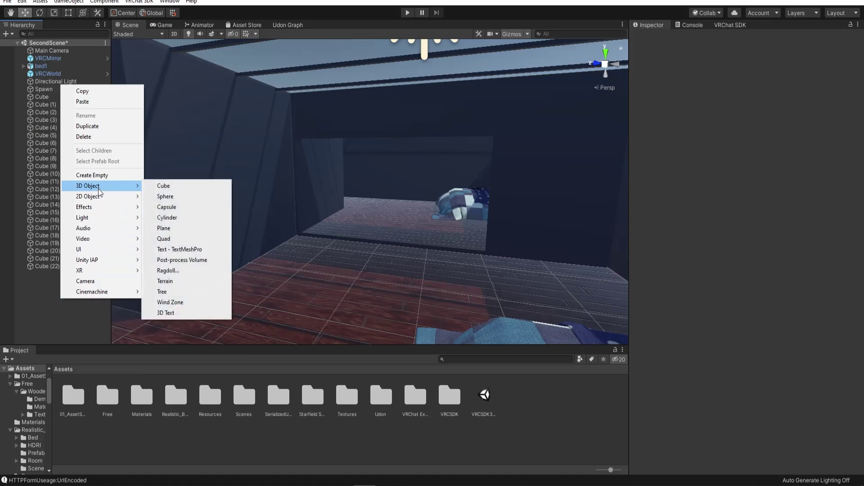
left_click(163, 185)
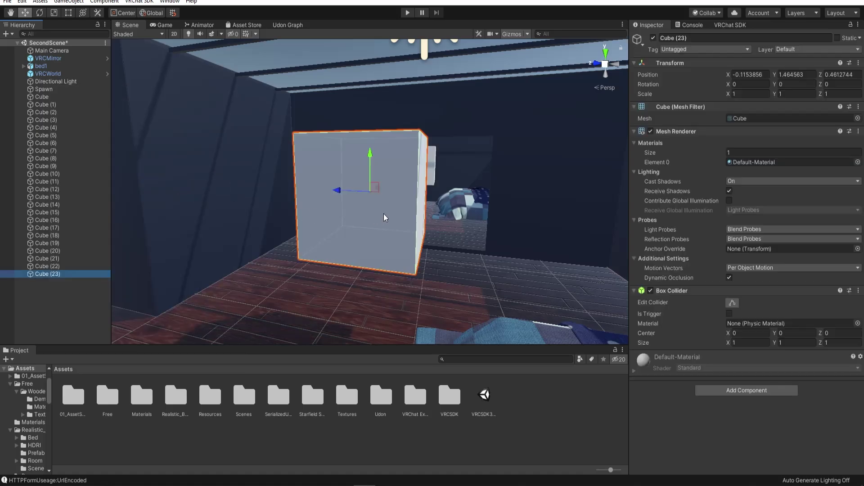
key("r")
left_click_drag(370, 195, 328, 198)
left_click_drag(370, 154, 378, 84)
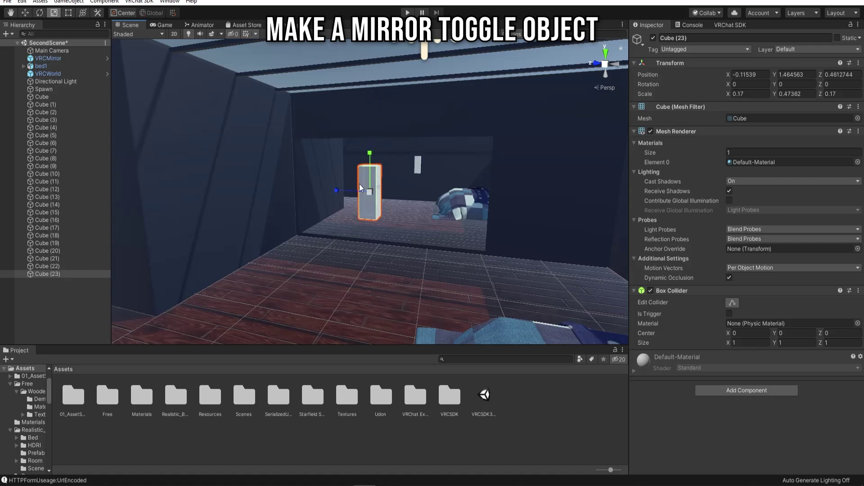
left_click_drag(360, 188, 357, 194)
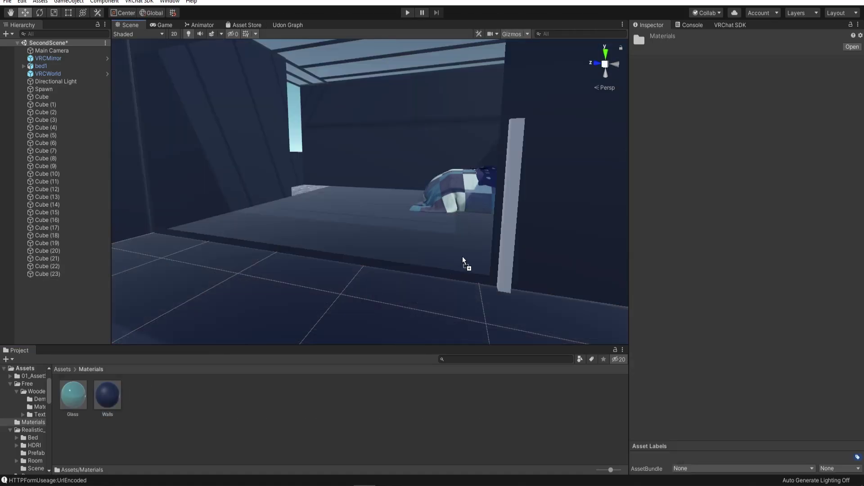
left_click_drag(463, 260, 507, 243)
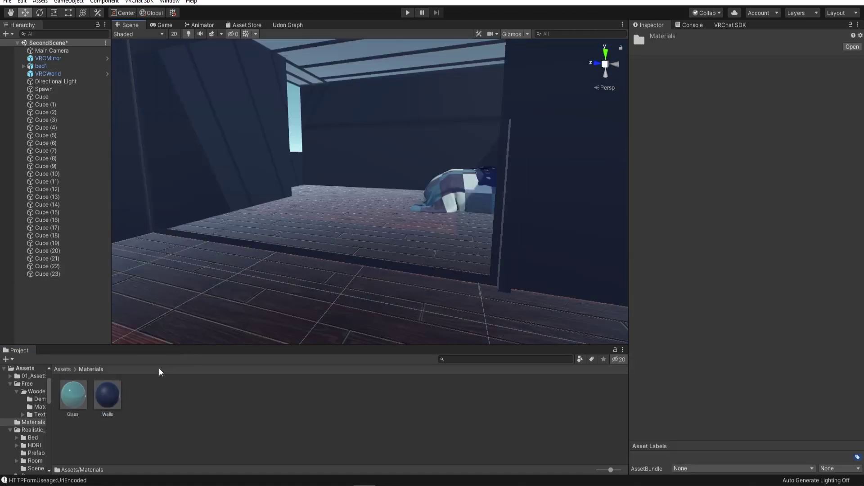
Step: Apply the Glass material to the thin post and rename it MirrorToggle
left_click_drag(73, 395, 513, 258)
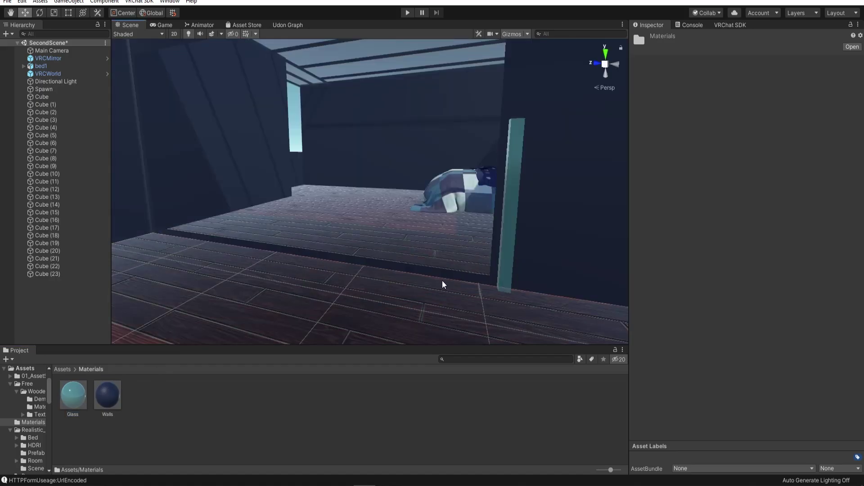
type("or")
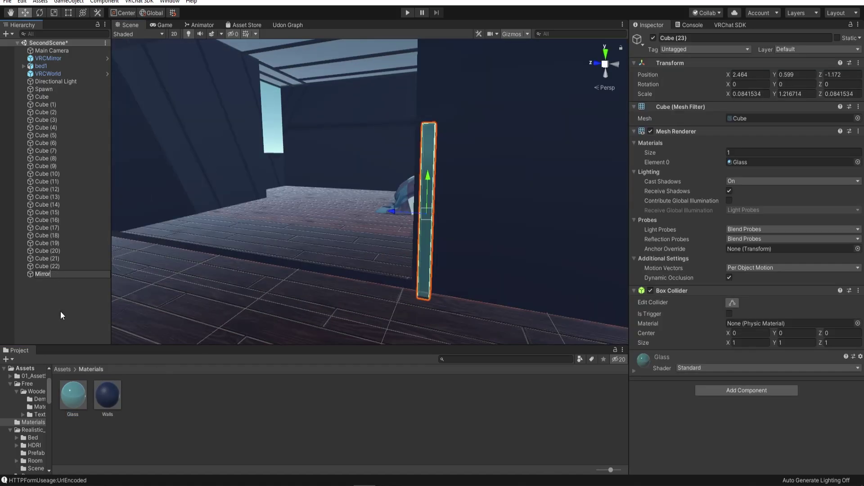
type("Toggle")
left_click(60, 311)
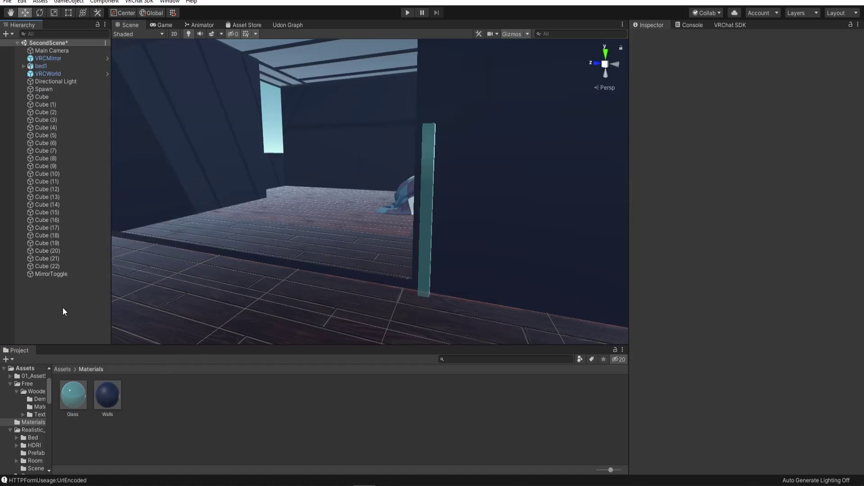
Step: Add an Udon Behaviour to MirrorToggle, create a new Udon Graph program for it and open the graph
left_click(67, 274)
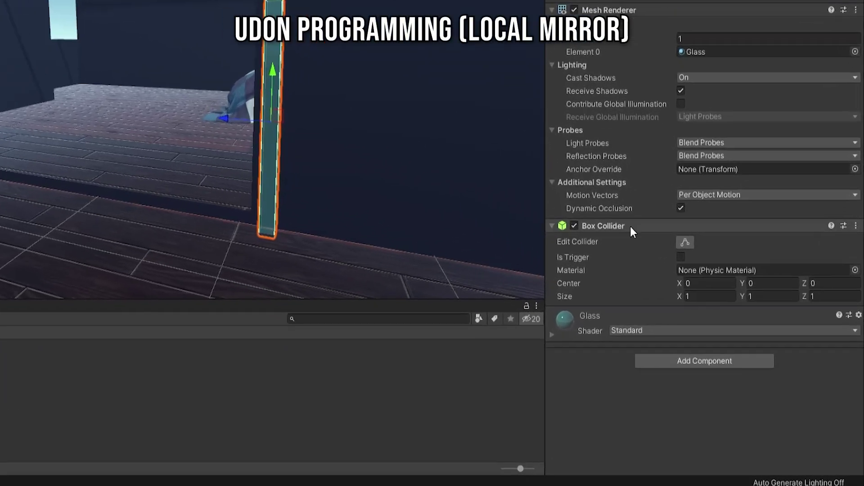
left_click(685, 361)
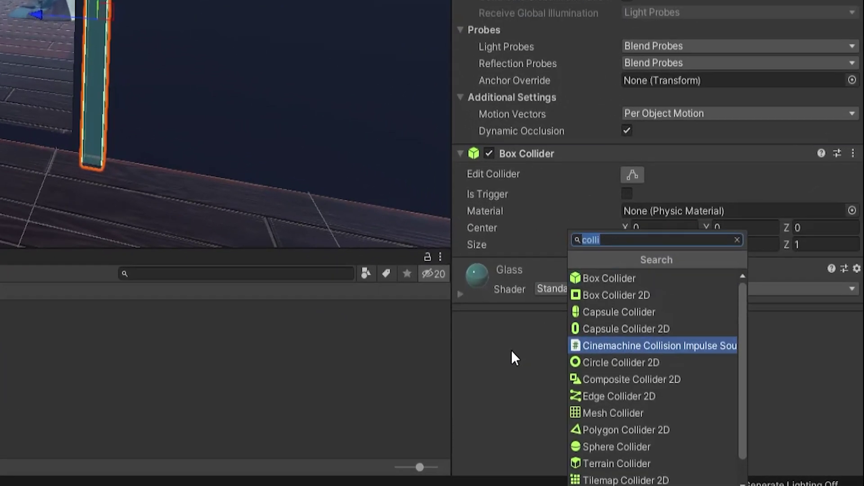
type("udon")
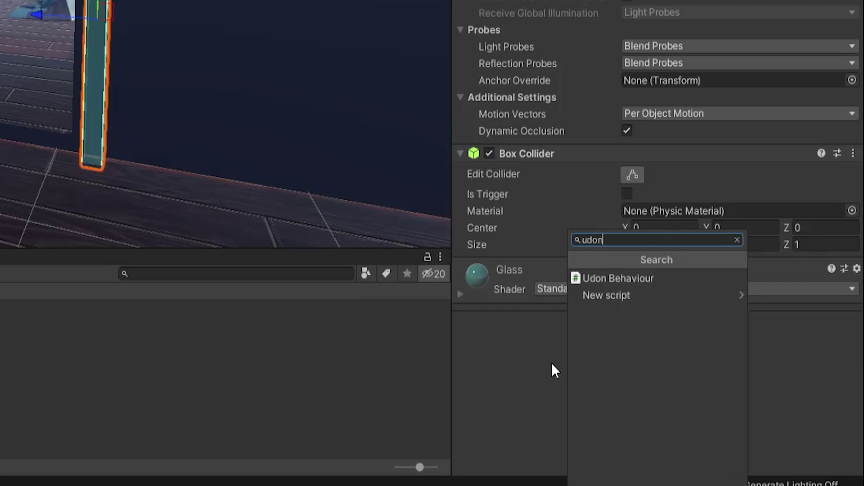
left_click(630, 278)
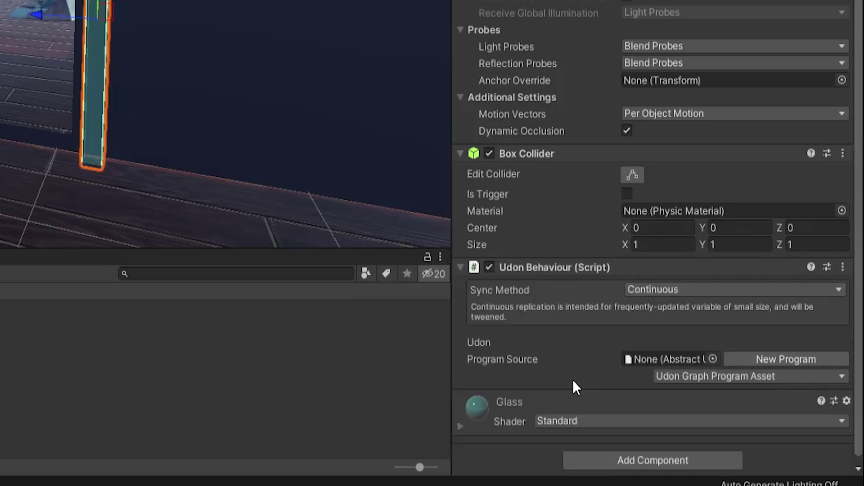
left_click(764, 355)
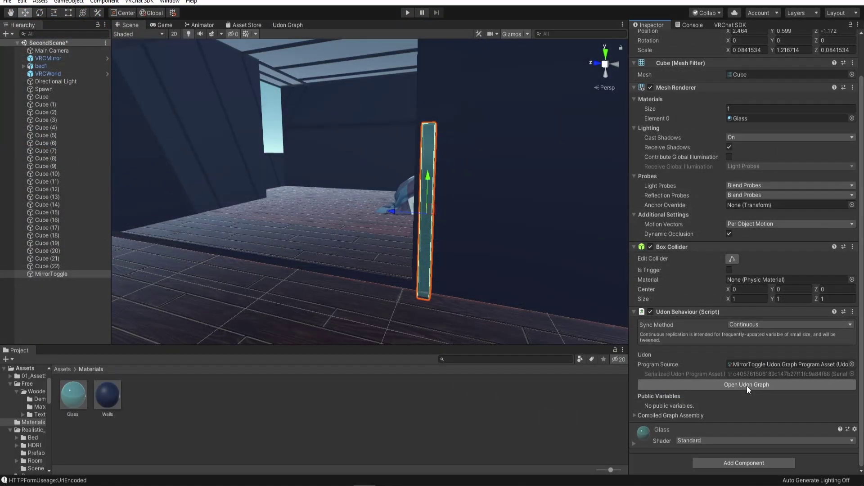
left_click(747, 386)
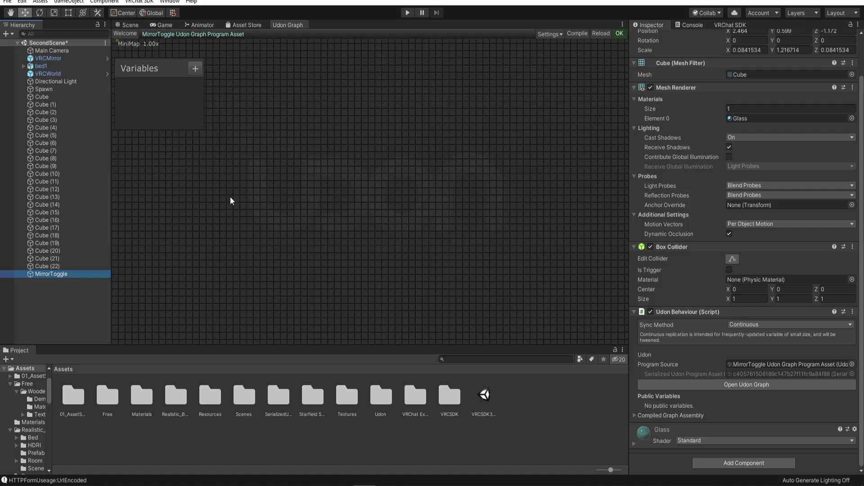
Step: Add an Interact event node to the MirrorToggle Udon graph
right_click(210, 187)
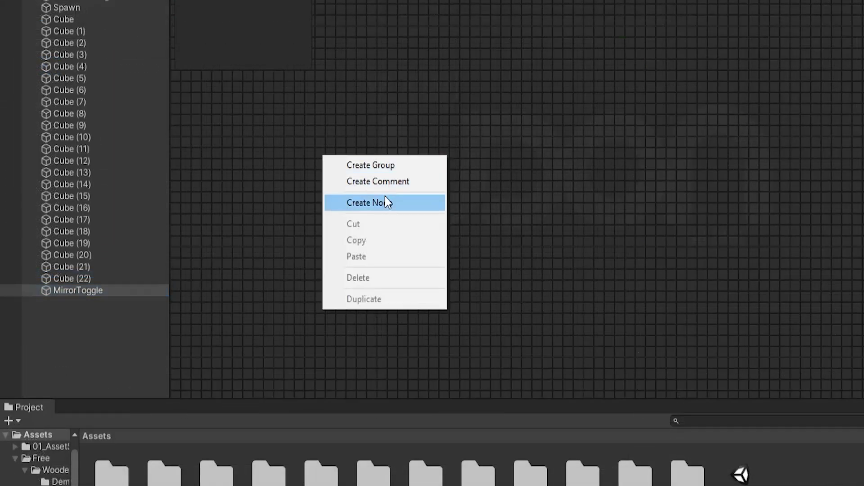
left_click(386, 202)
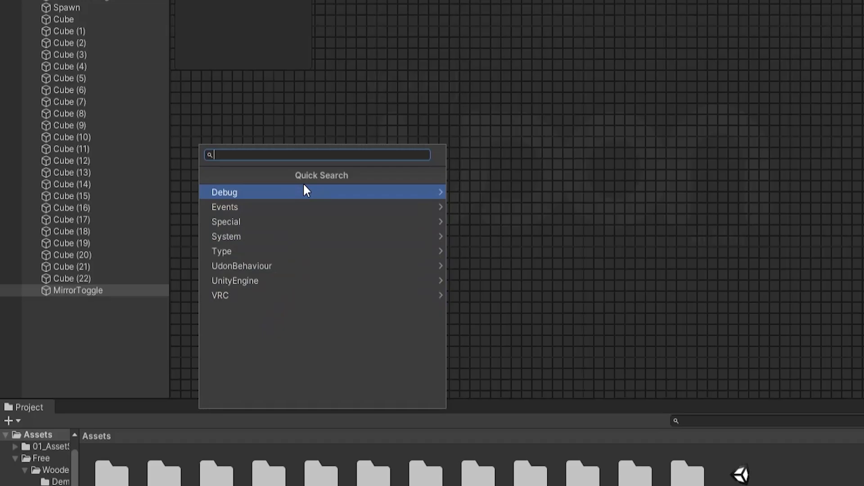
left_click(297, 208)
type("inter")
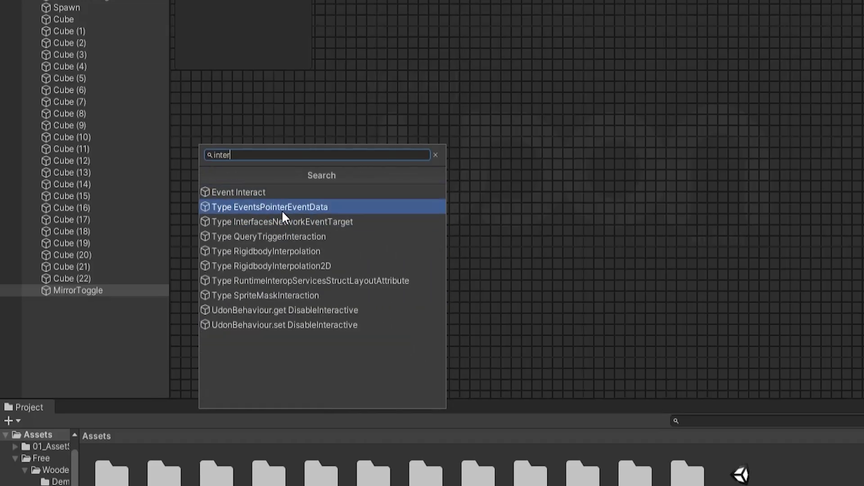
left_click(330, 196)
Step: Bring the VRCMirror scene object into the graph as a GameObject variable node and place it below the Interact event
left_click_drag(72, 80, 309, 179)
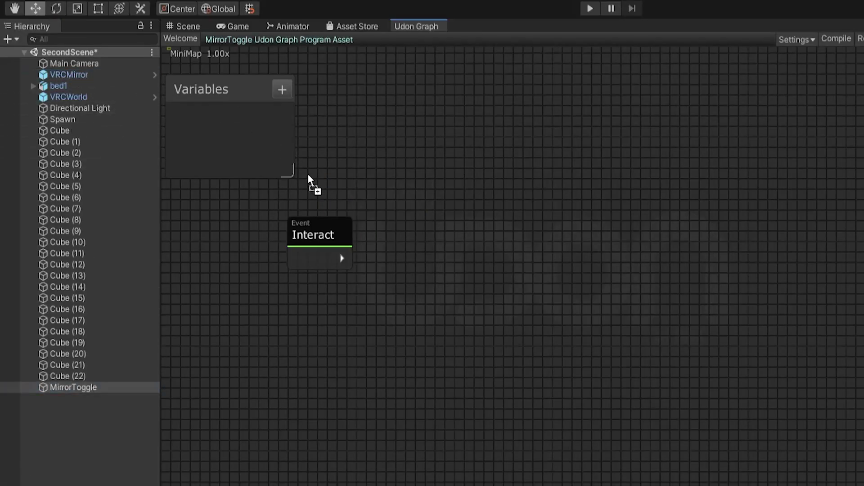
left_click_drag(416, 250, 368, 318)
left_click(454, 275)
Step: Create a GameObject SetActive node from the VRCMirror output, linked to its instance input, and place it beside the Interact event
left_click_drag(425, 348, 544, 315)
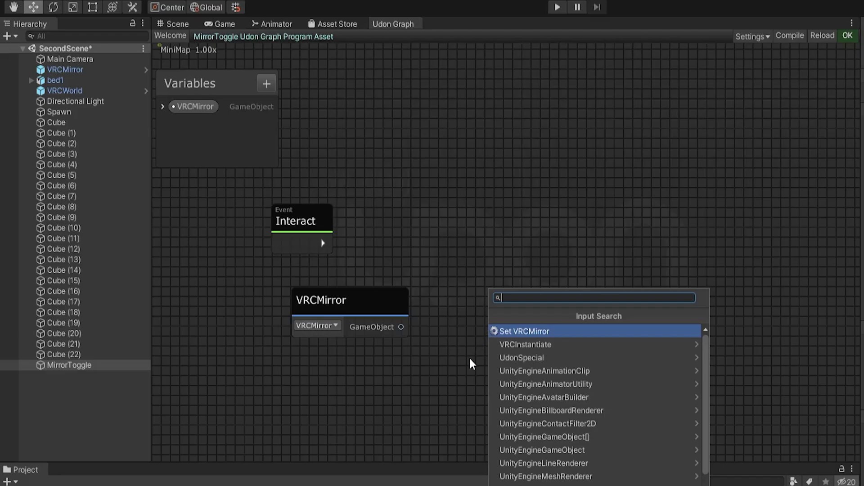
type("setac")
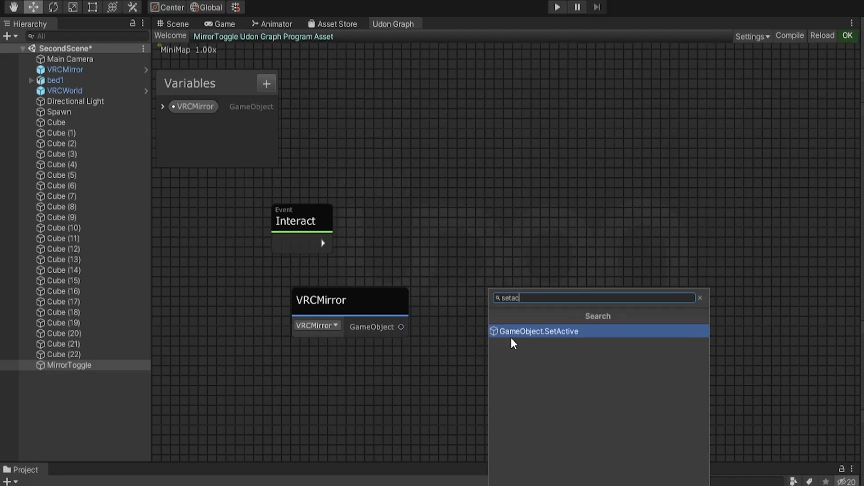
left_click(516, 334)
left_click_drag(547, 328, 582, 194)
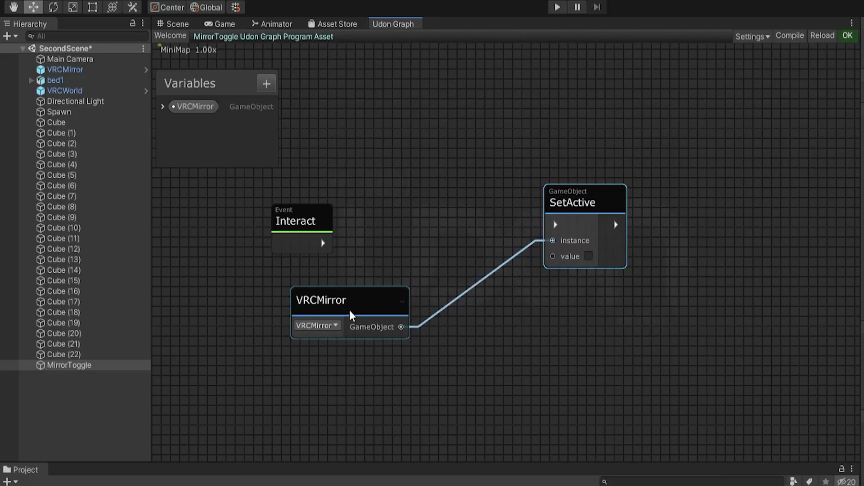
Step: Link the Interact event's flow output to SetActive and space out the VRCMirror and SetActive nodes
left_click_drag(351, 314, 294, 303)
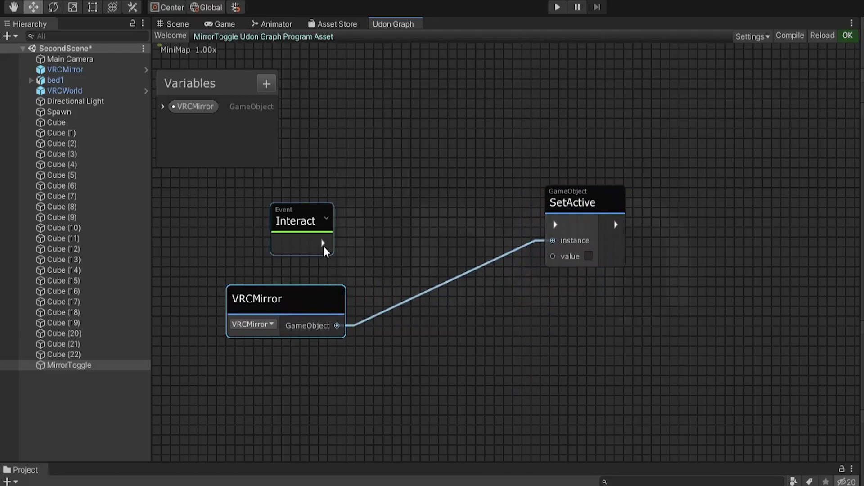
left_click_drag(323, 244, 556, 225)
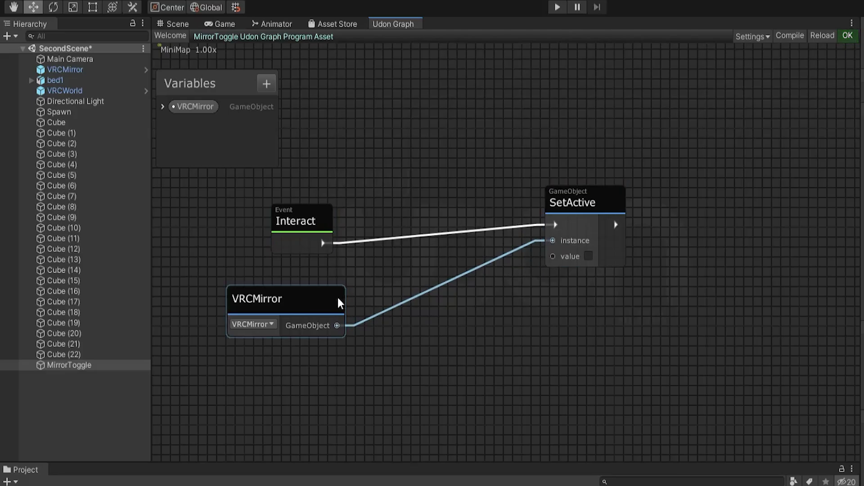
left_click_drag(338, 301, 322, 286)
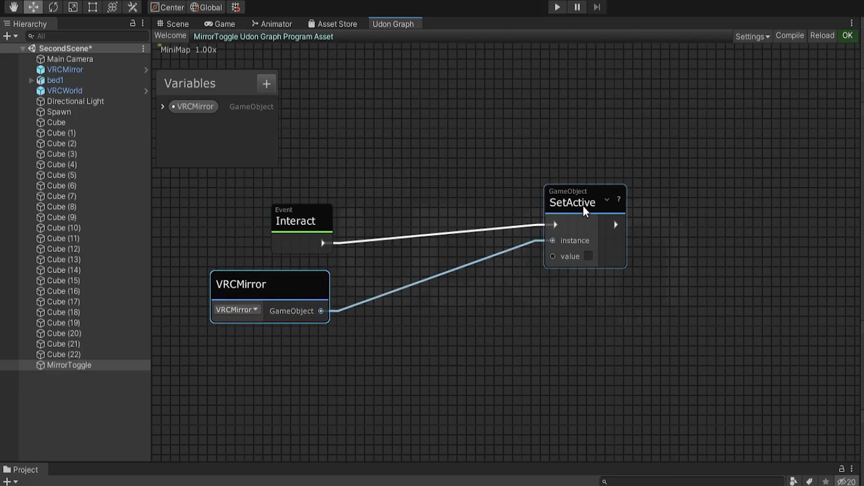
left_click_drag(585, 209, 627, 193)
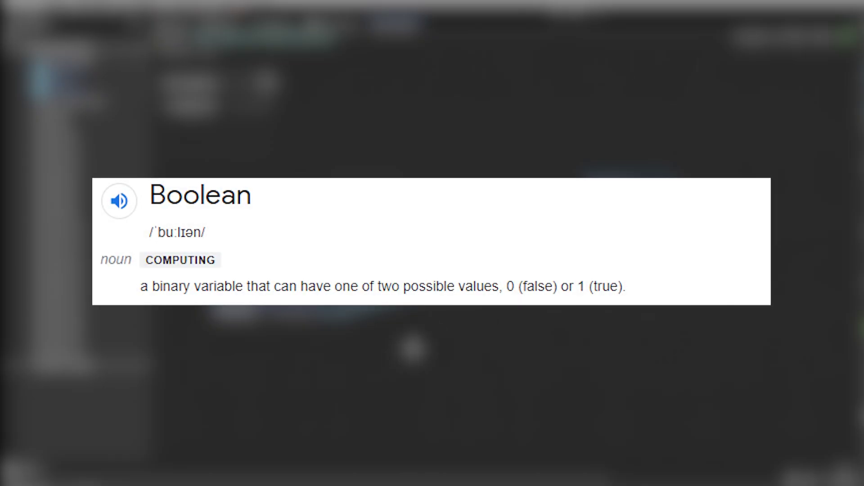
Step: Create a GameObject Get activeSelf node from the VRCMirror output and place it between VRCMirror and SetActive, below their link
left_click_drag(318, 314, 512, 361)
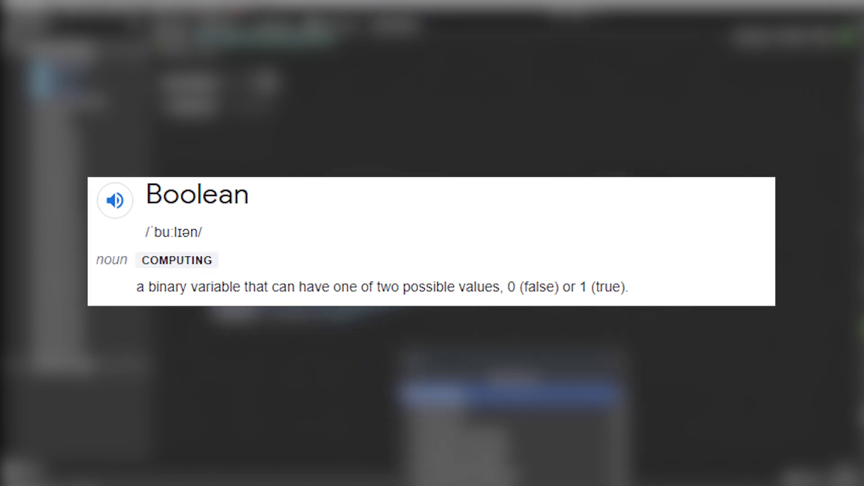
type("g")
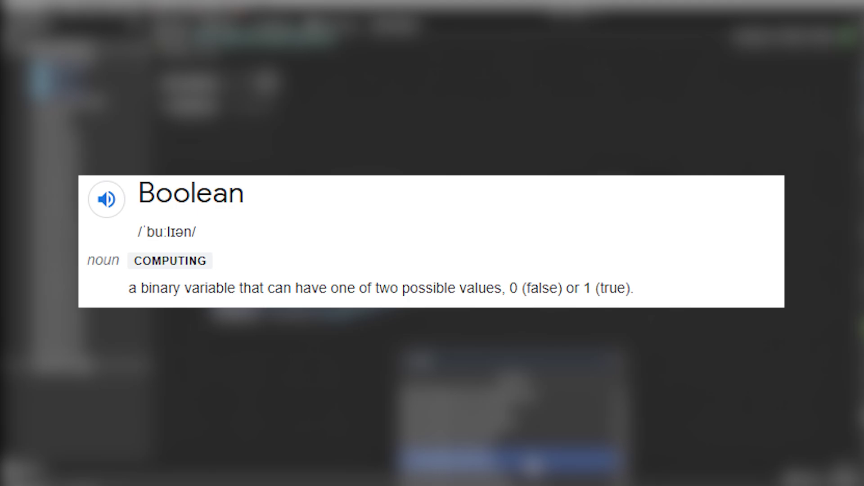
left_click(508, 412)
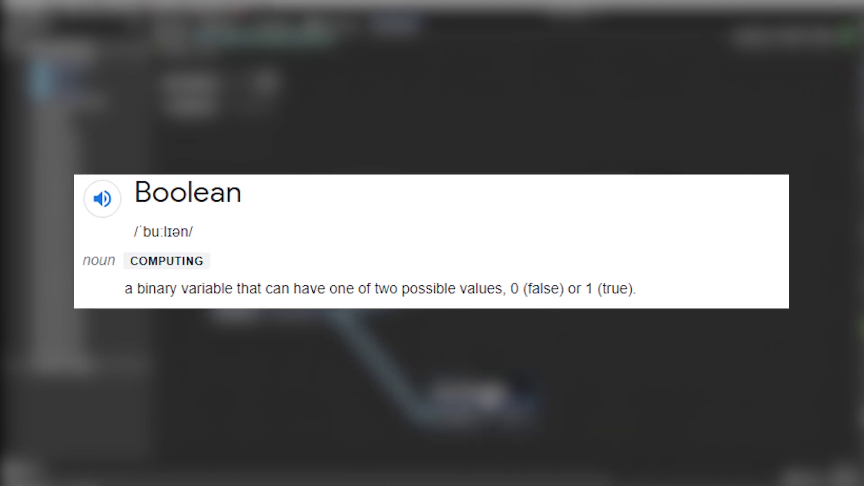
left_click_drag(491, 392, 458, 345)
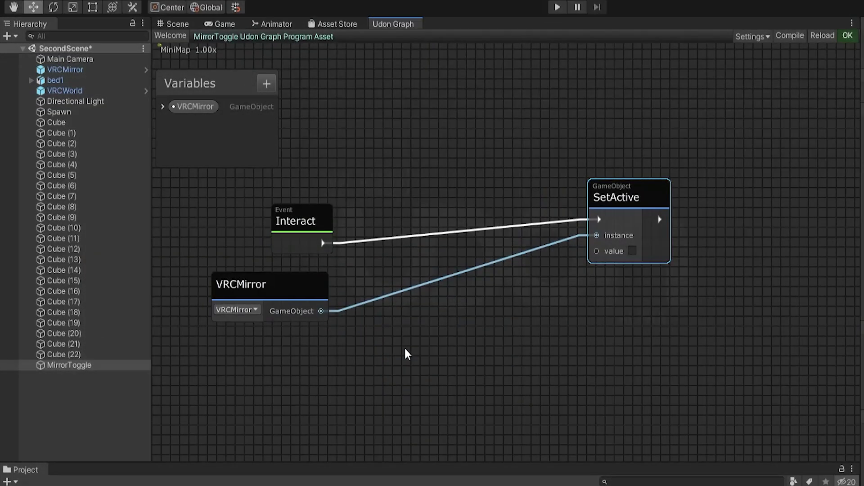
left_click_drag(320, 311, 426, 369)
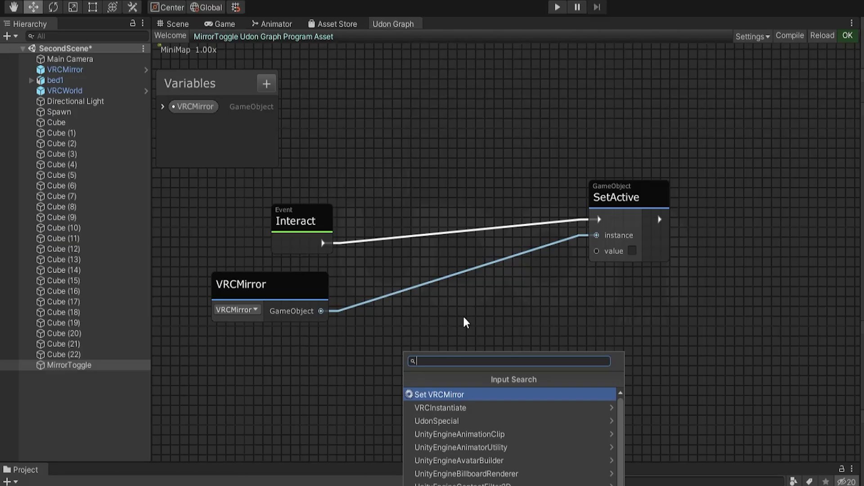
type("get")
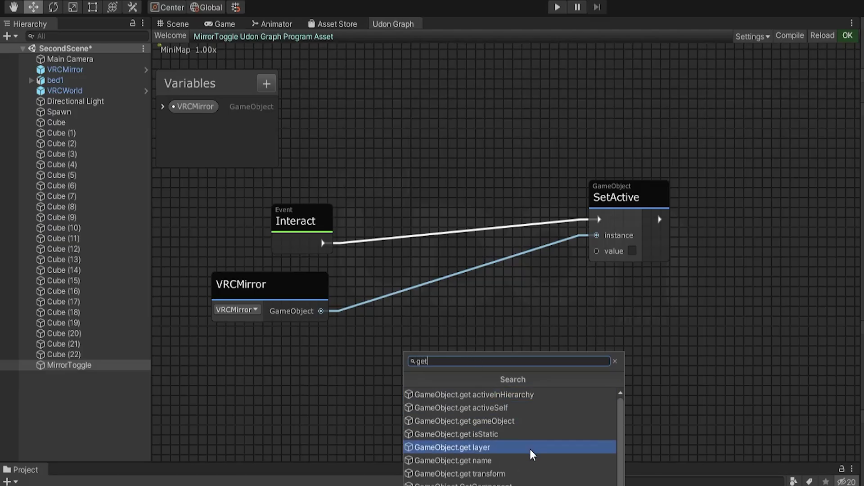
left_click(505, 407)
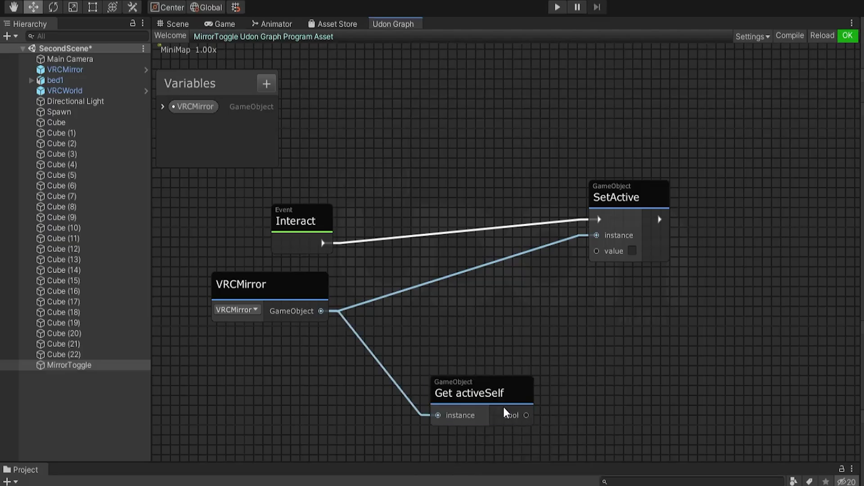
left_click_drag(482, 385, 452, 338)
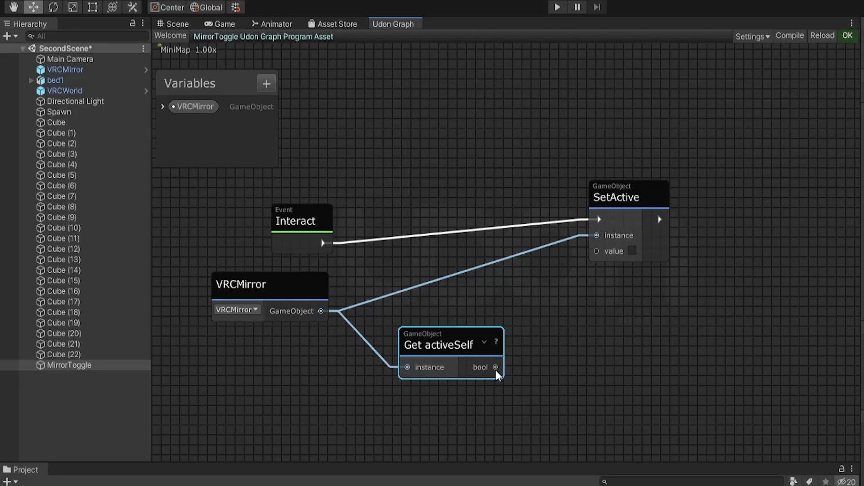
Step: Create a Boolean UnaryNegation node from the Get activeSelf bool output and place the two nodes side by side
left_click_drag(496, 368, 557, 355)
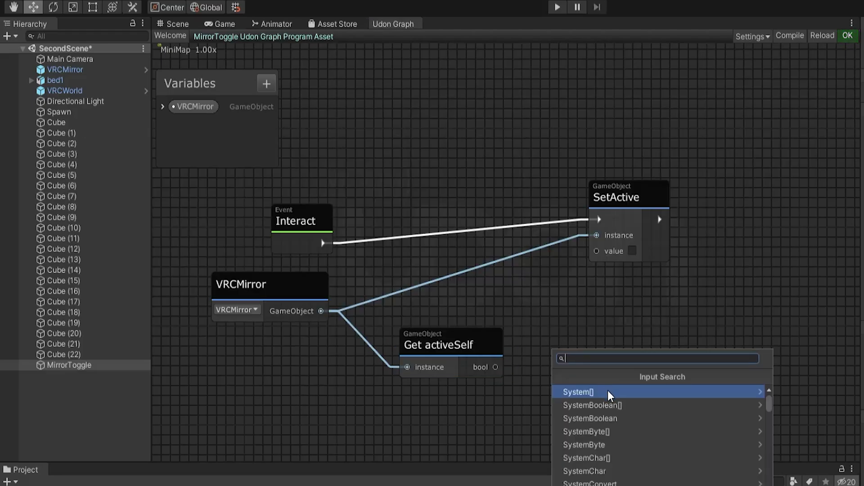
type("unary")
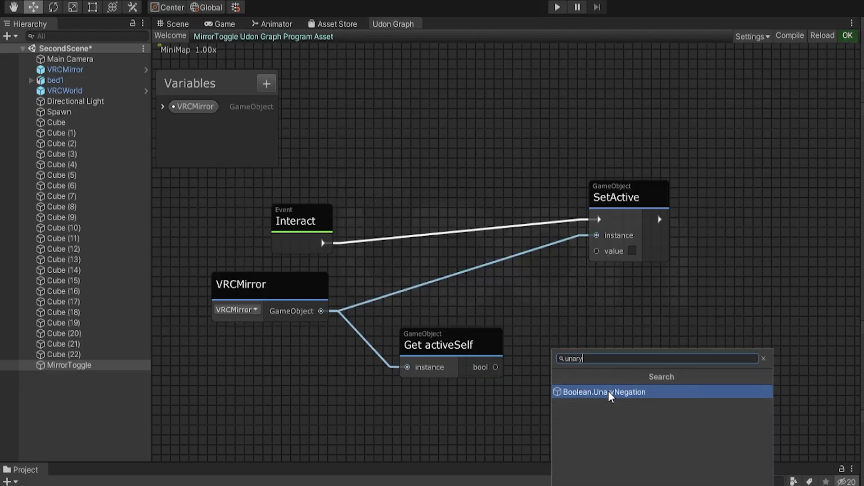
left_click(609, 395)
left_click_drag(620, 393, 559, 299)
left_click_drag(458, 350, 445, 315)
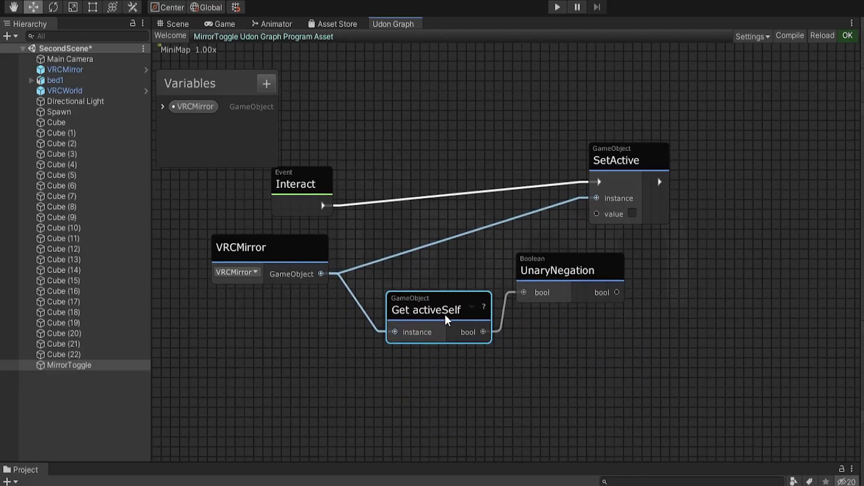
Step: Connect the UnaryNegation output to SetActive's value, keep VRCMirror linked to Get activeSelf's instance, and tidy the node layout
left_click_drag(565, 278, 560, 274)
left_click_drag(634, 162, 682, 151)
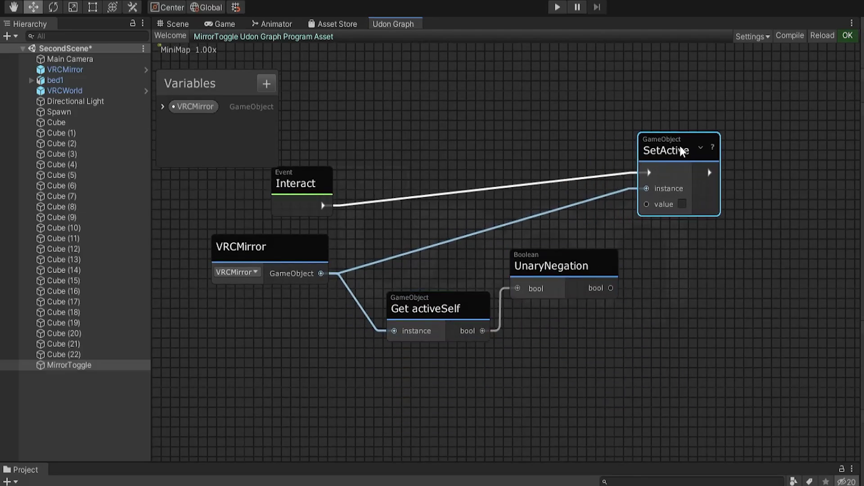
left_click_drag(611, 288, 646, 205)
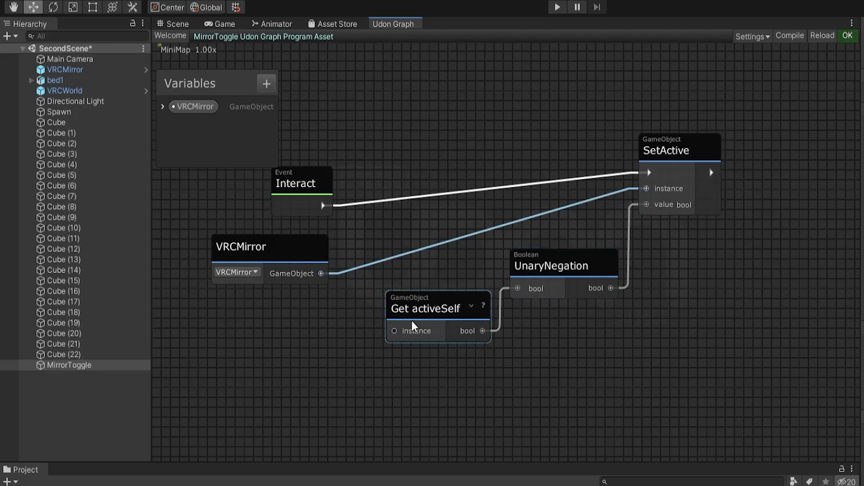
left_click(406, 336)
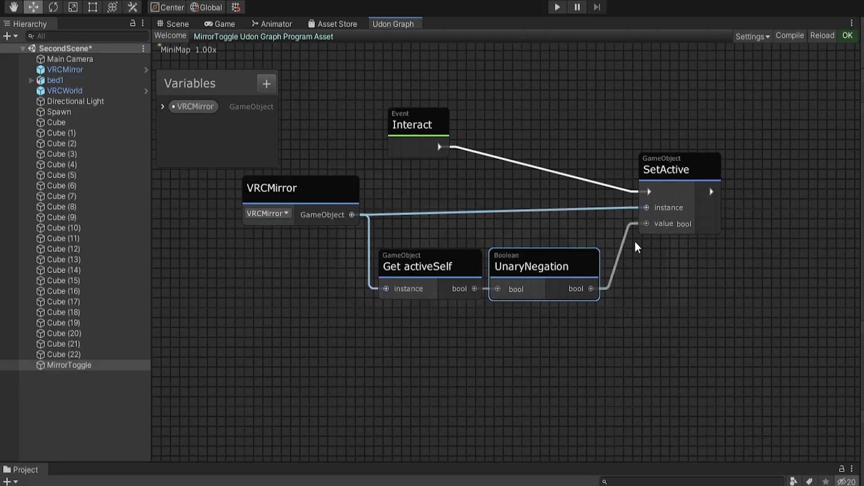
left_click_drag(667, 196, 645, 206)
middle_click_drag(558, 124, 567, 183)
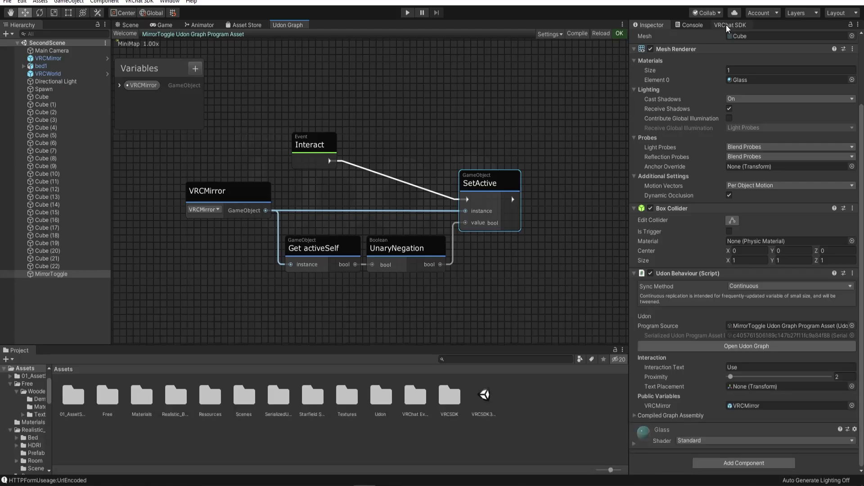
Step: Launch a local test of the world in VRChat and switch the mirror with the MirrorToggle object
left_click(729, 25)
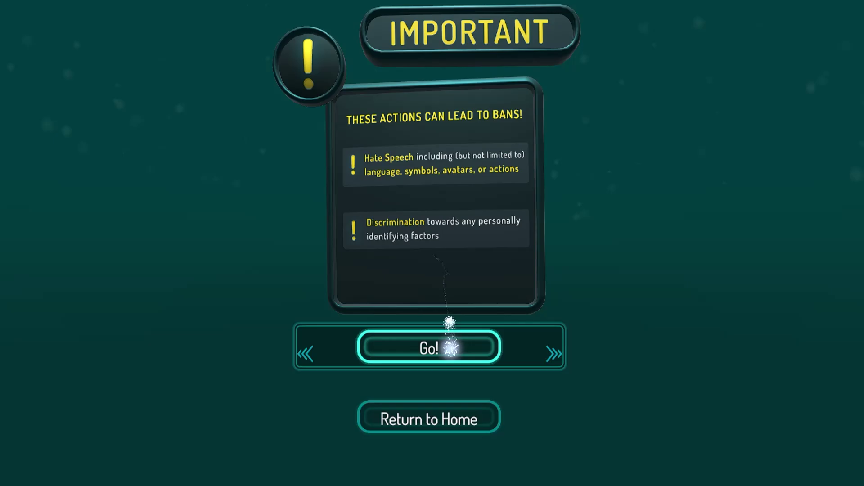
left_click(450, 348)
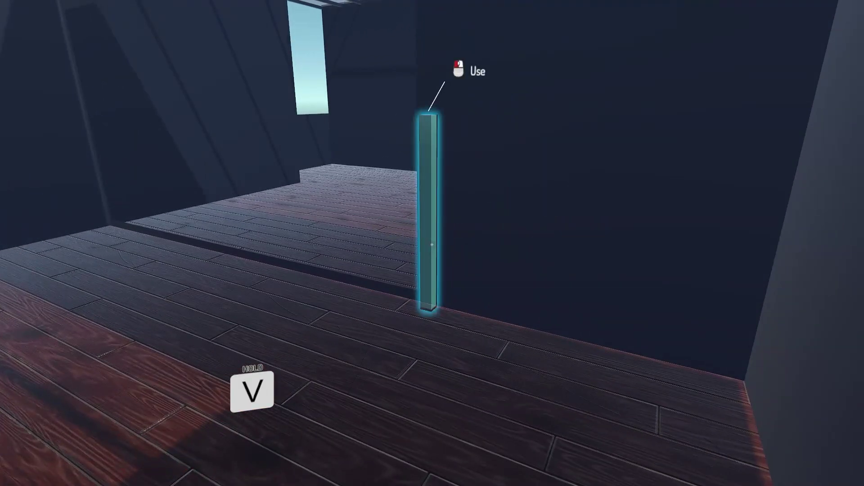
key("w")
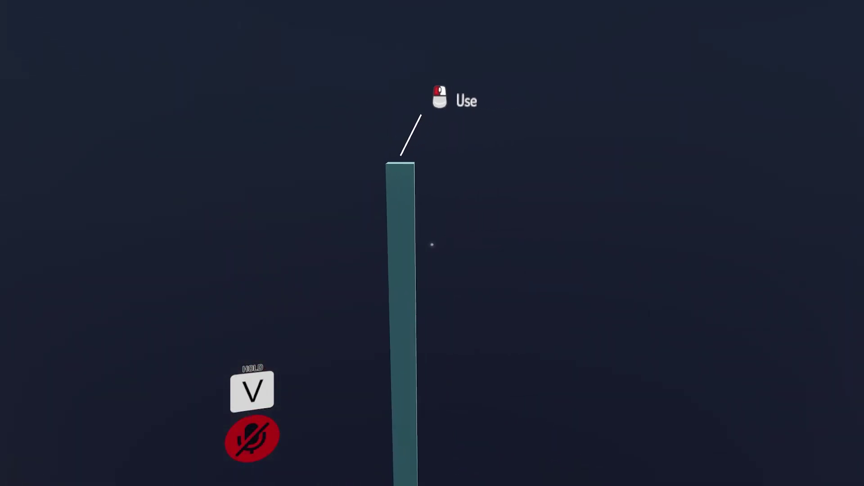
left_click(432, 244)
left_click(432, 245)
left_click(432, 244)
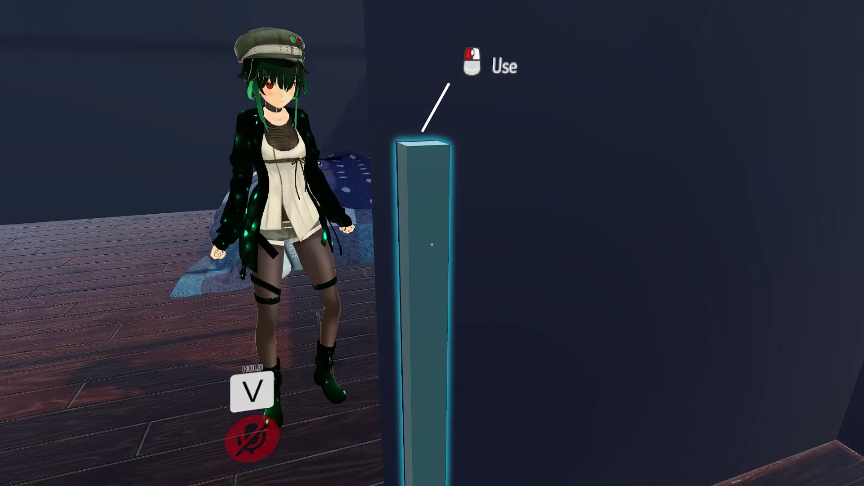
Step: Walk back and forth in front of the mirror and use the toggle again to check how it switches
key("s")
key("w")
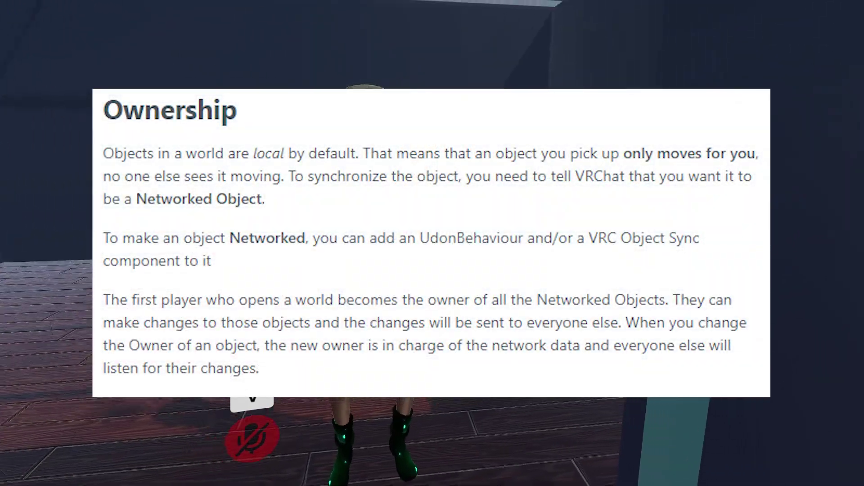
key("w")
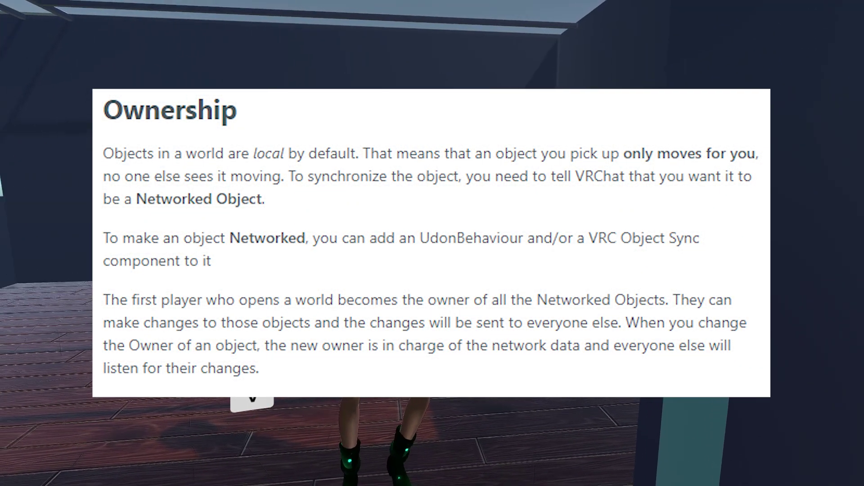
key("s")
key("s")
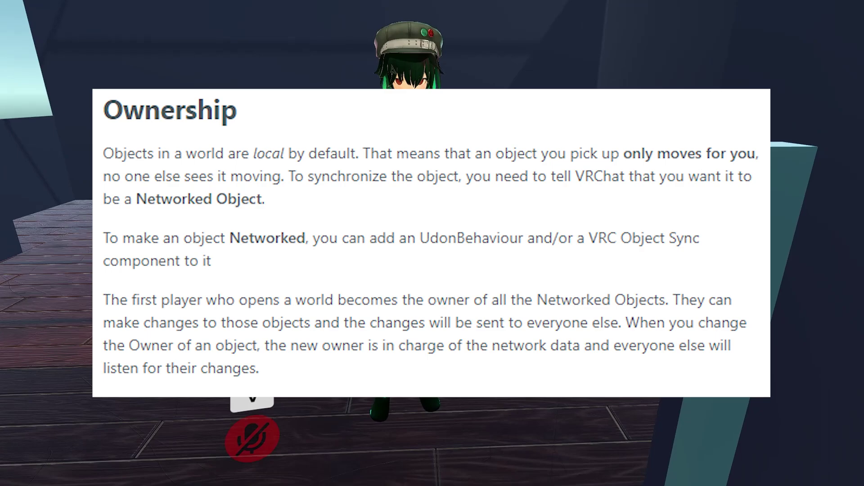
key("w")
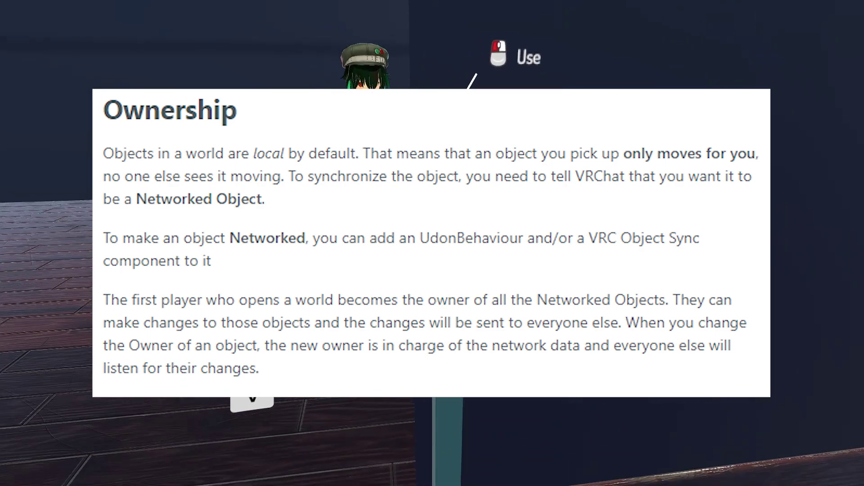
key("w")
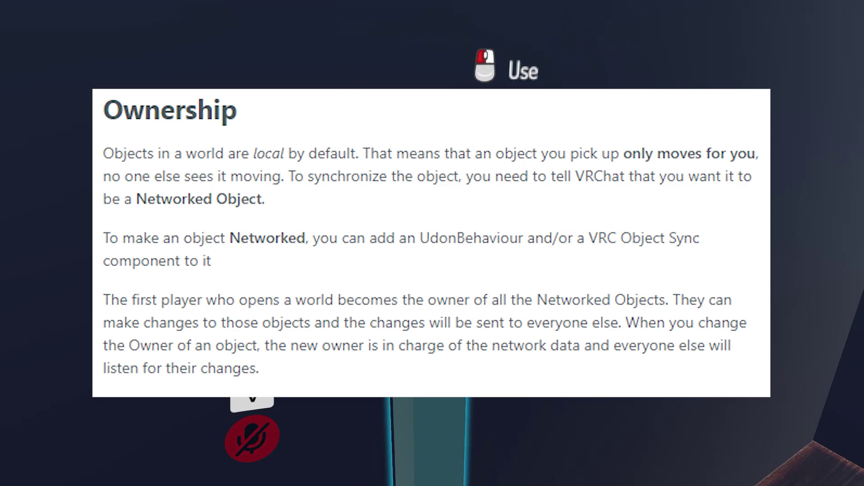
left_click(432, 243)
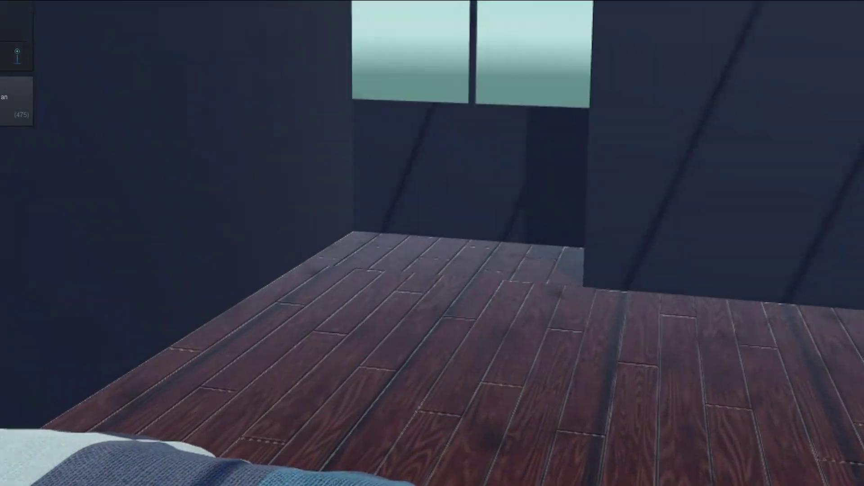
key("w")
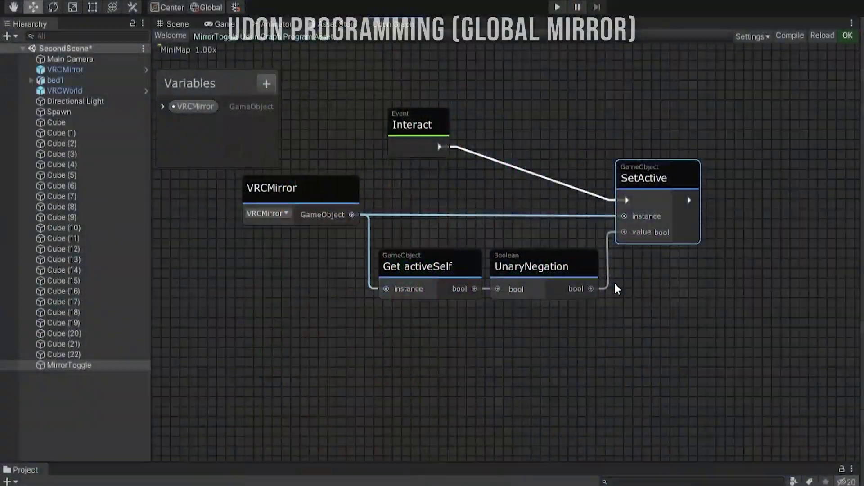
Step: Create a Networking SetOwner node from the VRCMirror variable's GameObject output in the MirrorToggle graph
middle_click_drag(555, 126, 566, 183)
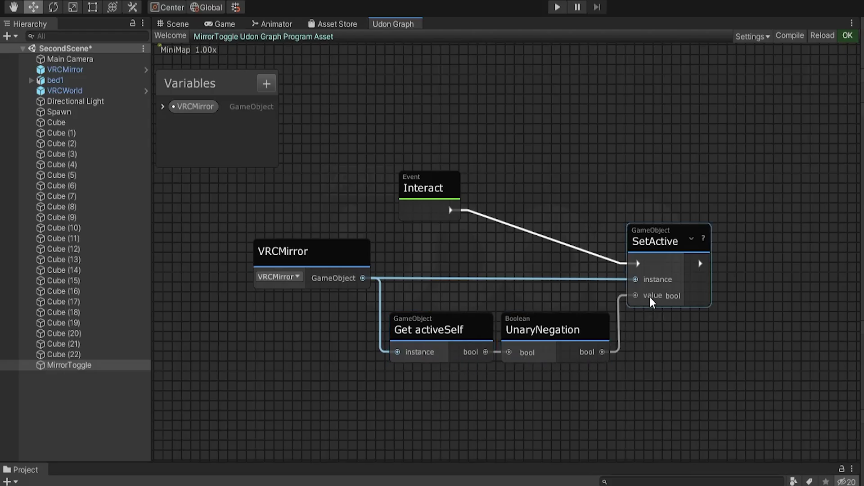
left_click_drag(661, 261, 663, 260)
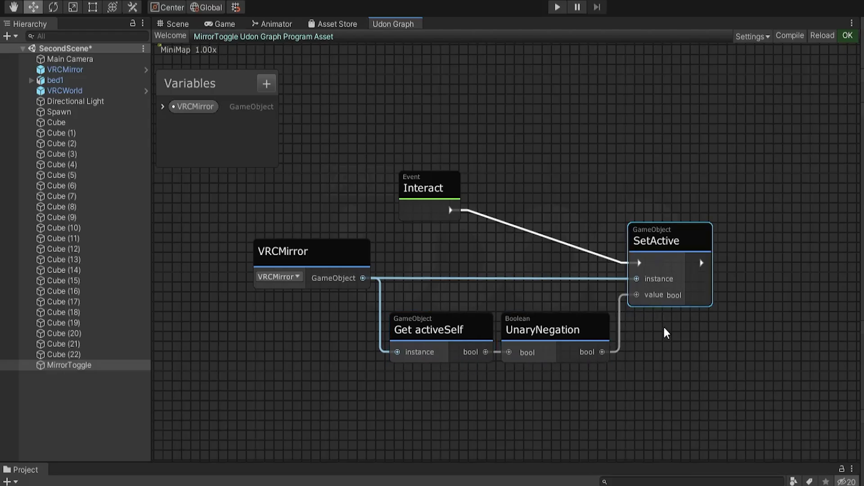
scroll(529, 246, "down", 3)
left_click_drag(392, 260, 488, 220)
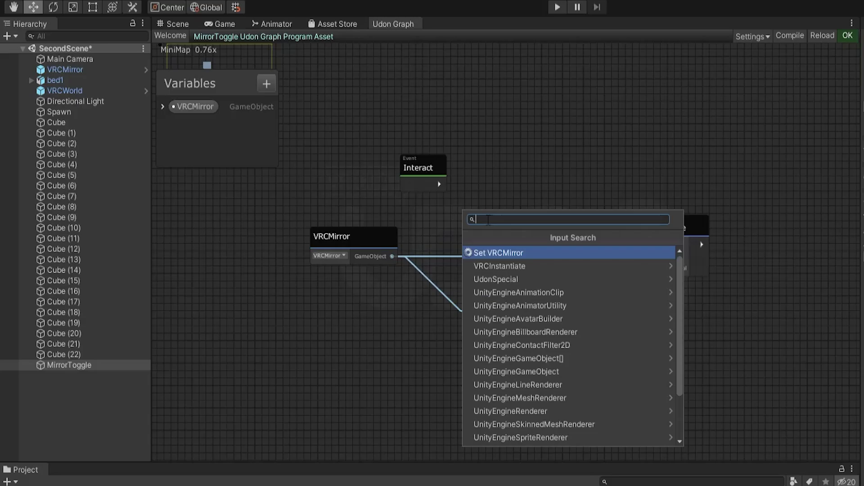
scroll(546, 329, "down", 3)
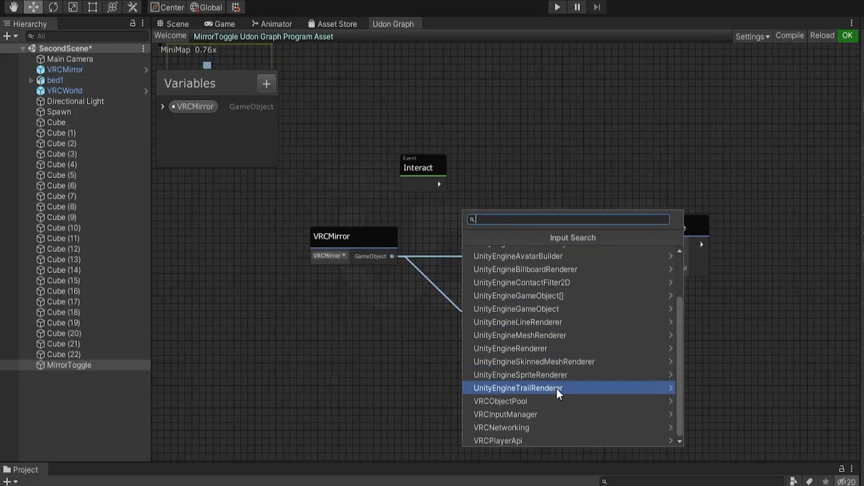
left_click(540, 429)
left_click(576, 320)
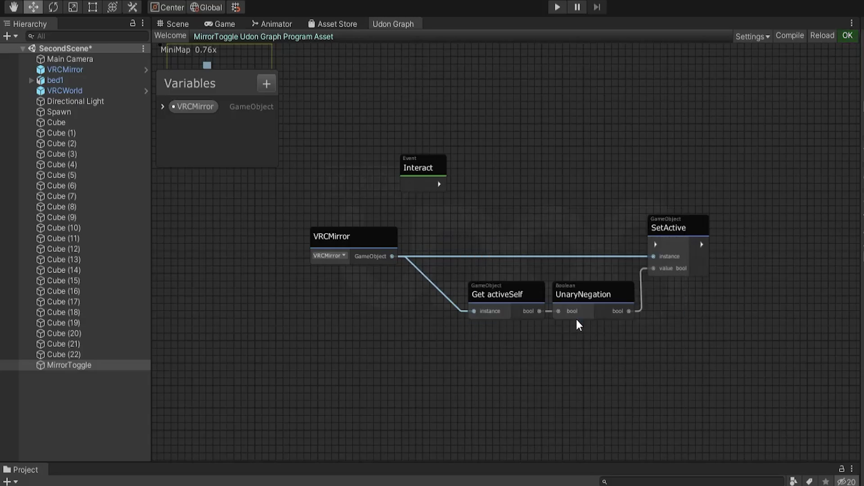
Step: Feed SetOwner's player input from a Networking Get LocalPlayer node and route the Interact flow through SetOwner to SetActive
left_click_drag(546, 260, 616, 189)
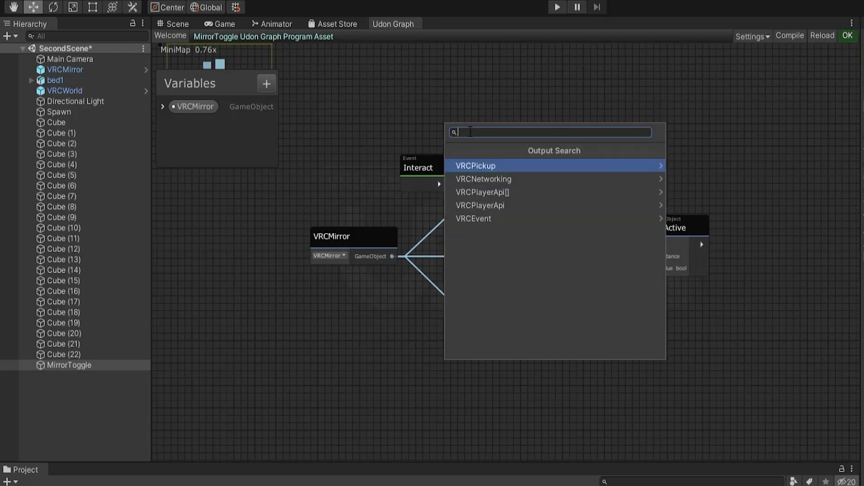
left_click(525, 179)
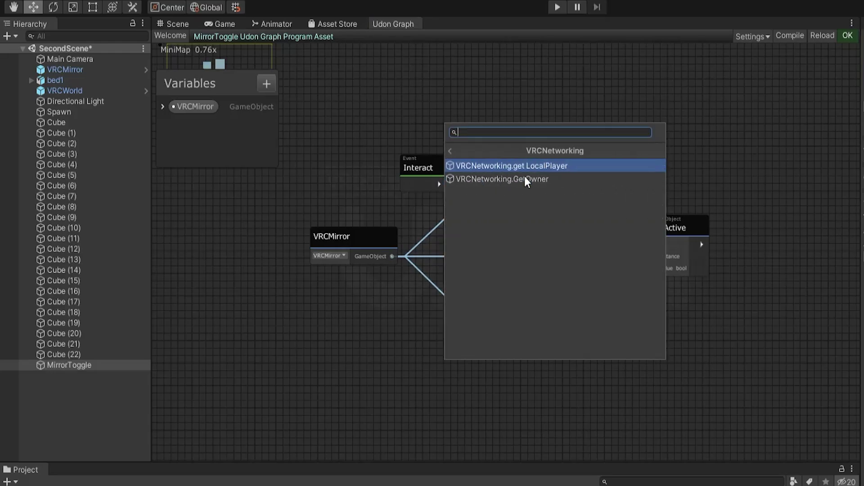
left_click(576, 164)
left_click_drag(536, 161, 434, 116)
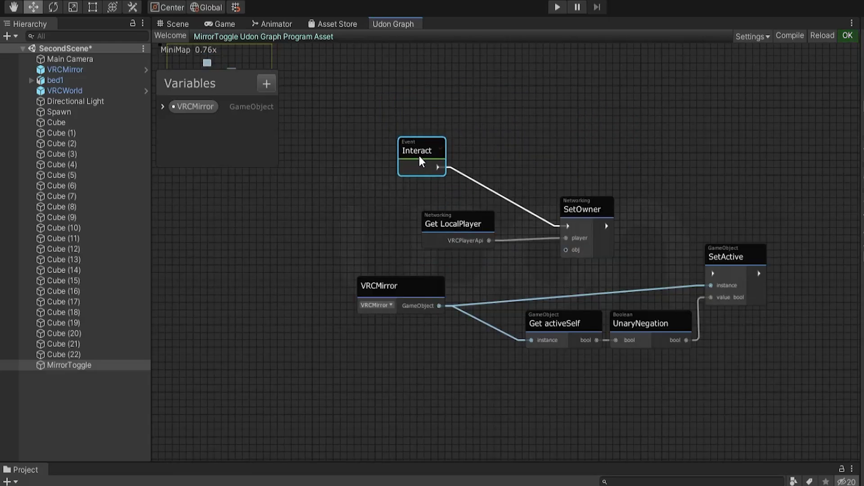
left_click(573, 209)
left_click_drag(573, 210, 529, 195)
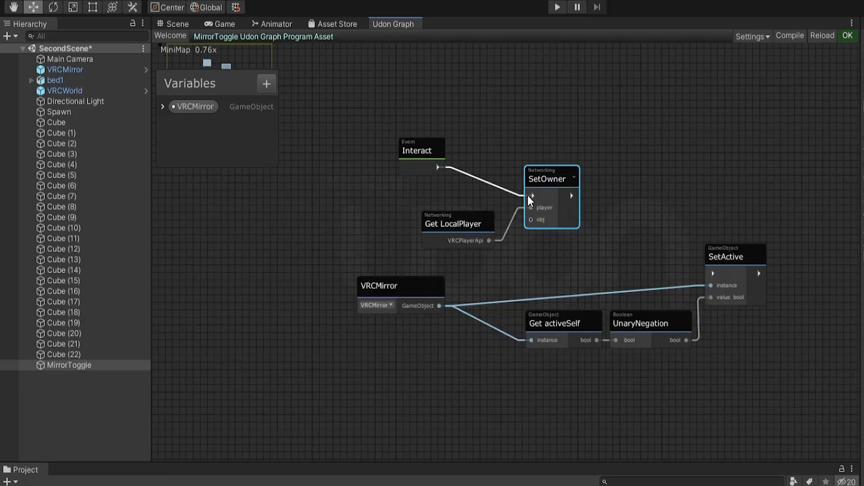
left_click_drag(465, 224, 420, 195)
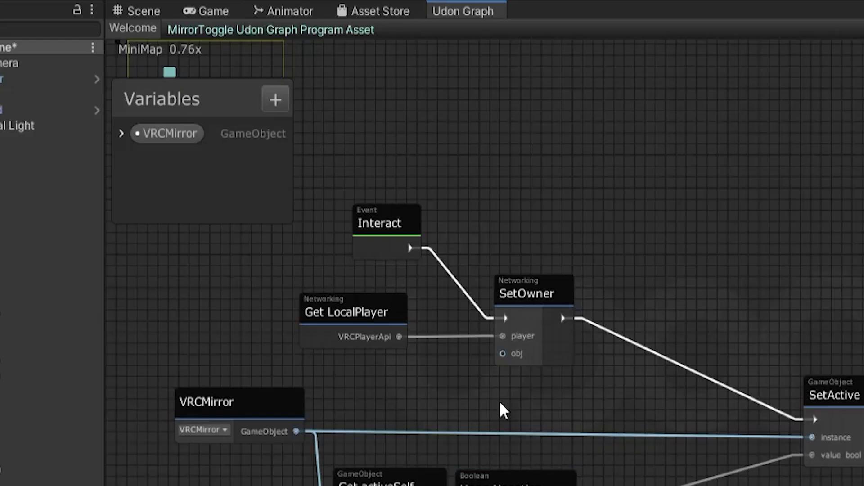
Step: Add a synced bool variable named OnOrOff to the graph
left_click(278, 101)
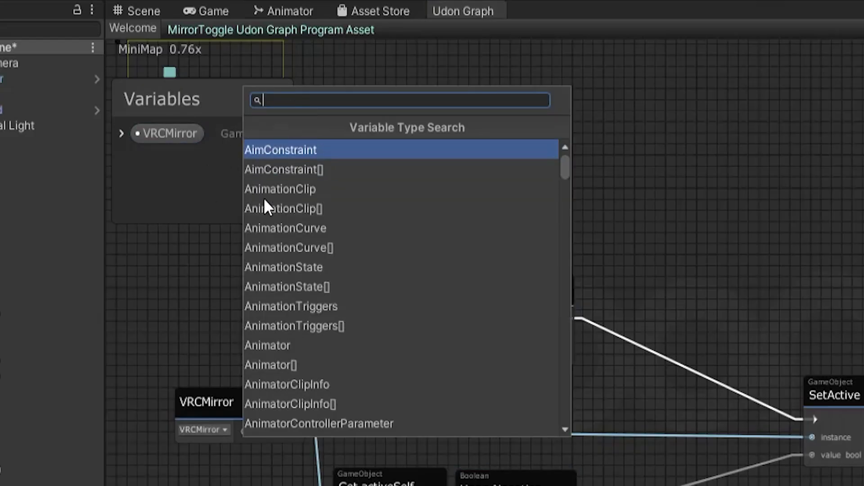
type("bool")
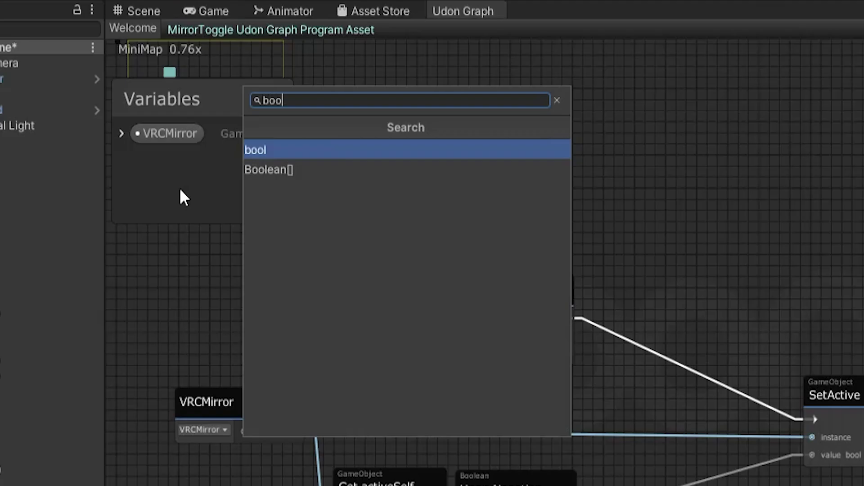
left_click(272, 149)
double_click(218, 161)
type("OnOrOff")
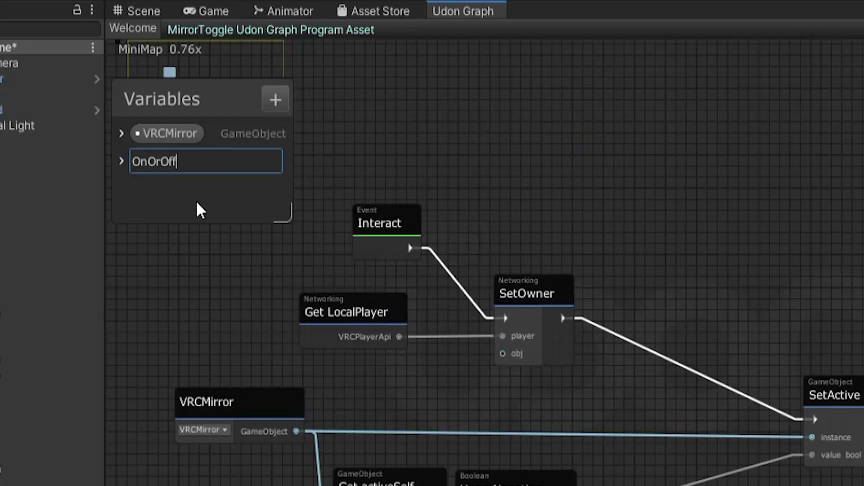
key("Return")
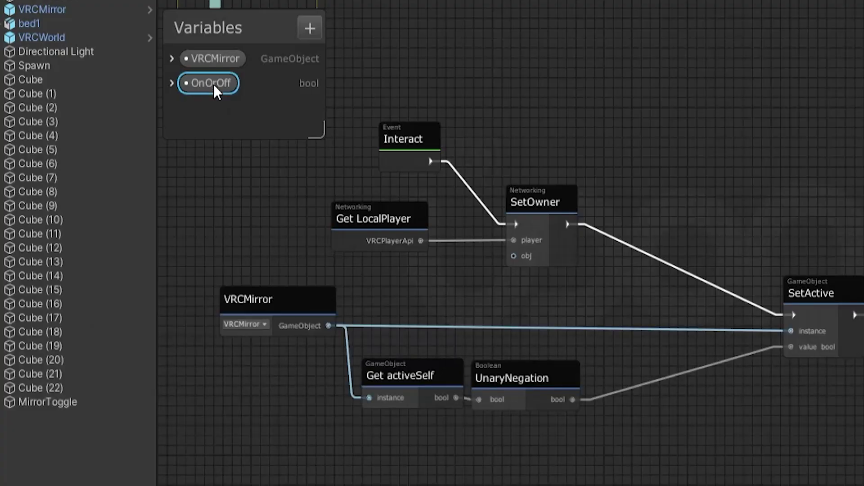
Step: Add a Set OnOrOff node to the graph and connect UnaryNegation's bool output to its value
left_click_drag(215, 88, 675, 407)
left_click_drag(572, 400, 651, 405)
left_click(670, 315)
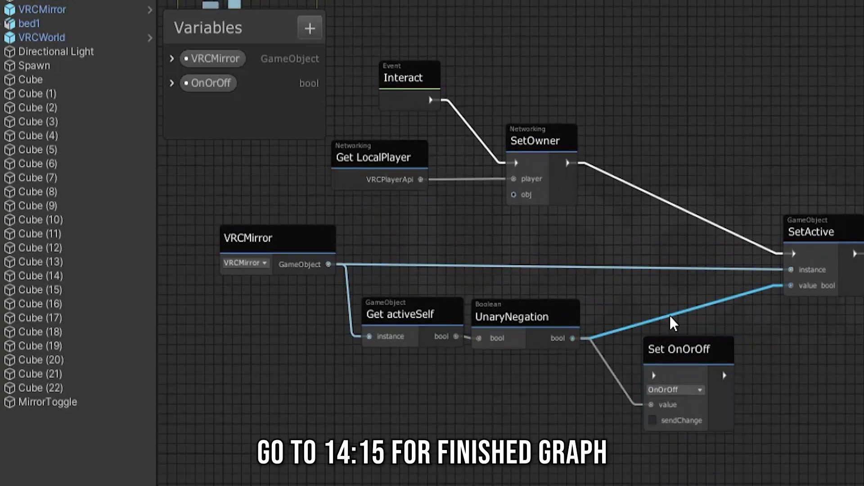
key("Delete")
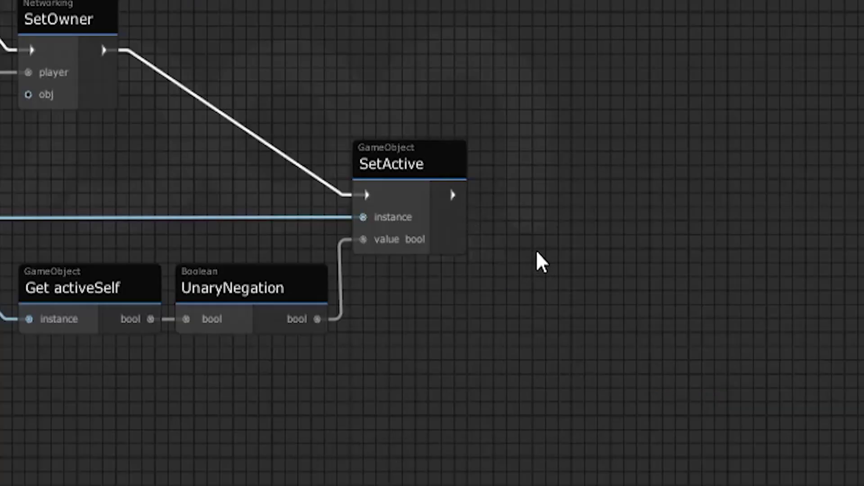
Step: Create an UdonBehaviour RequestSerialization node and place it just beyond the SetActive node
right_click(526, 243)
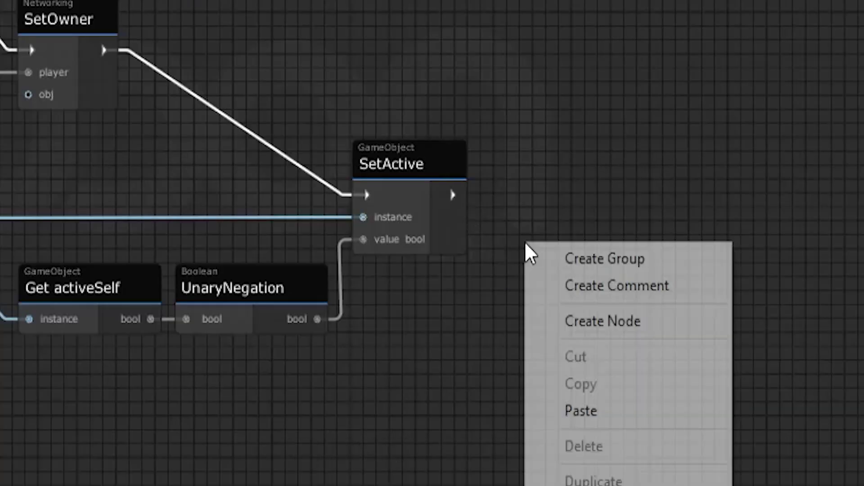
left_click(600, 322)
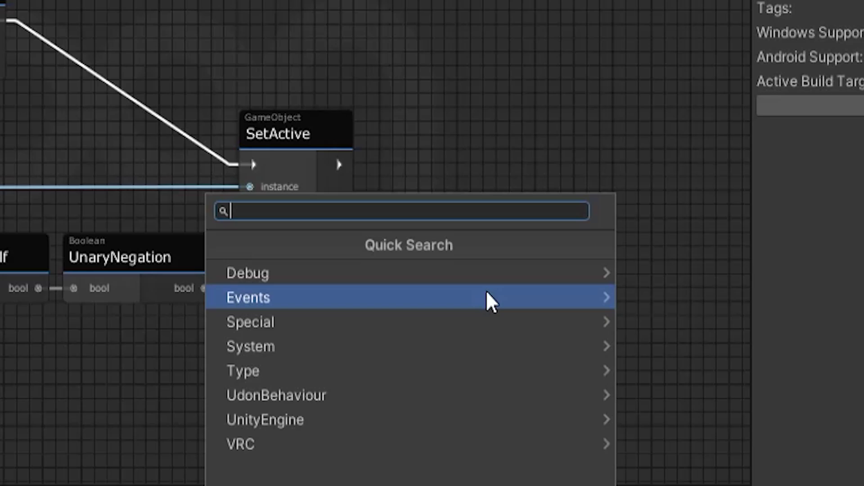
type("req")
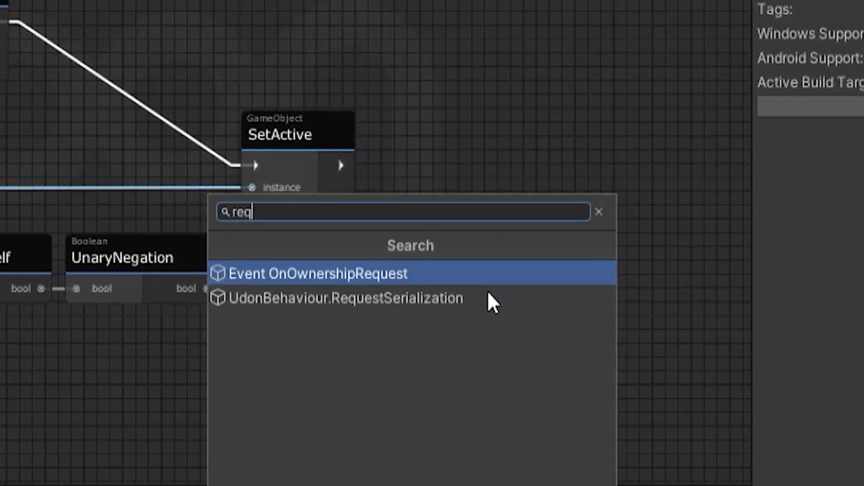
left_click(442, 302)
left_click_drag(480, 285, 489, 247)
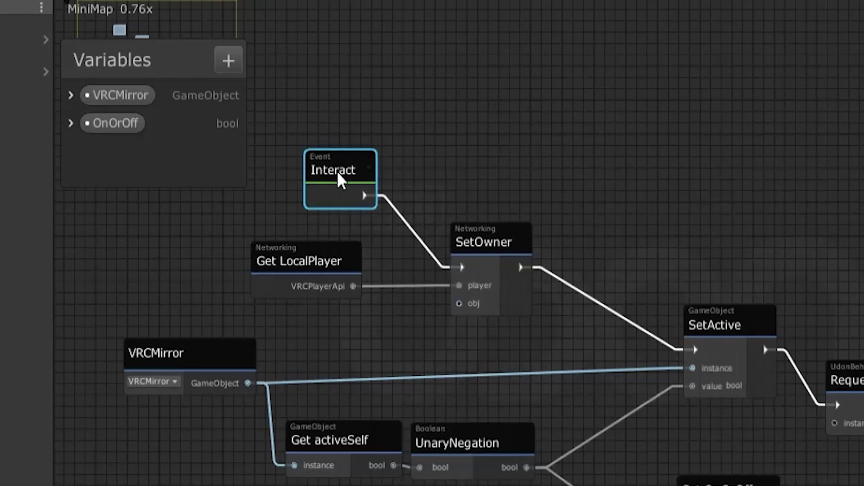
Step: Create an OnDeserialization event node and position it near the Interact event
right_click(437, 177)
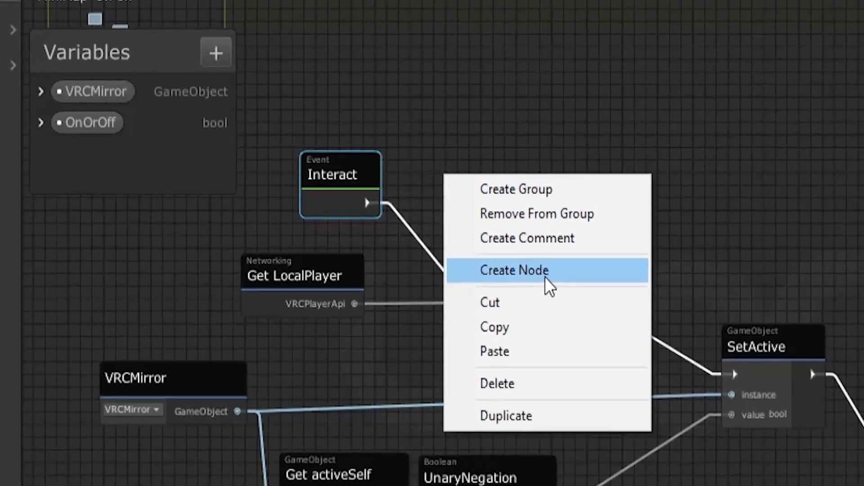
left_click(535, 273)
type("des")
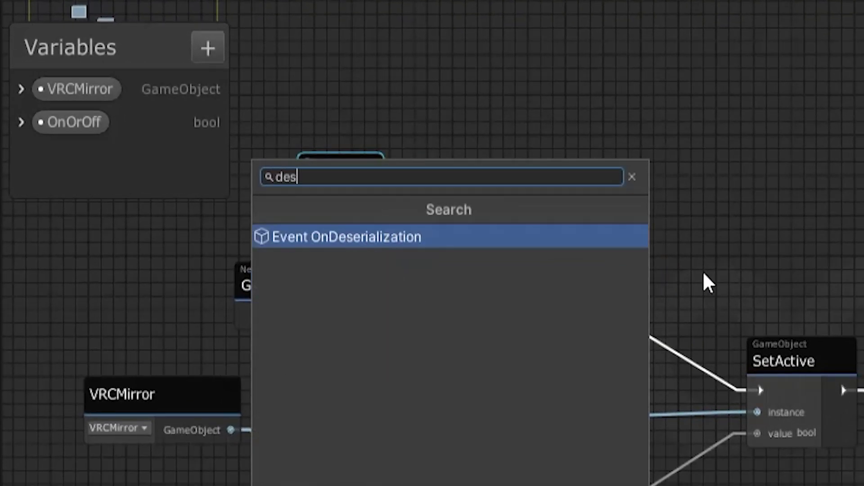
left_click(404, 237)
left_click_drag(609, 233, 660, 165)
Step: Drive a second SetActive node from OnDeserialization, with VRCMirror as instance and OnOrOff as value, and save the scene
left_click(750, 373)
left_click_drag(29, 185, 531, 261)
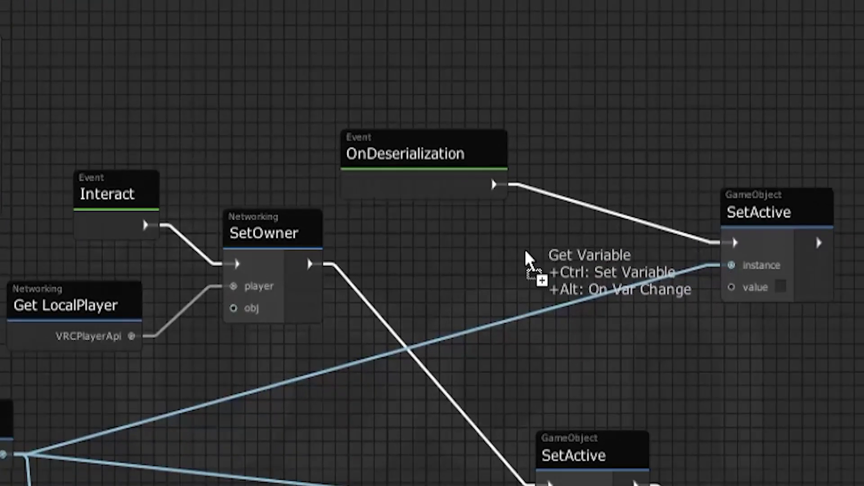
left_click_drag(593, 285, 538, 265)
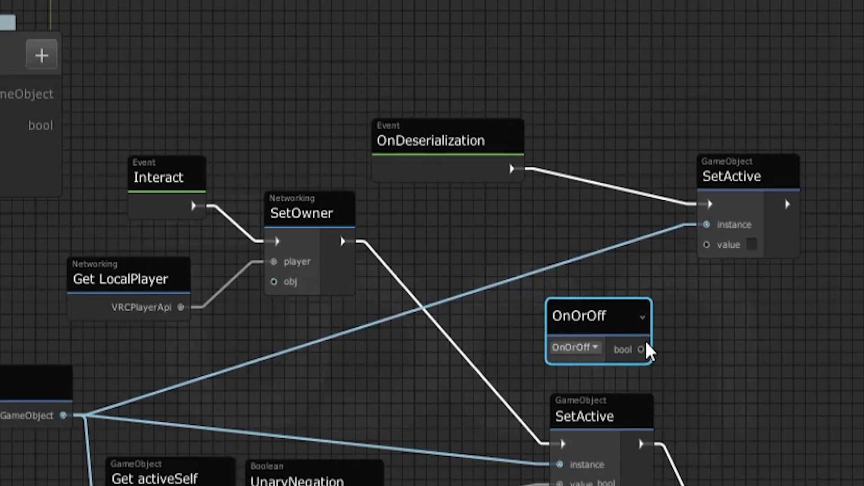
left_click_drag(643, 352, 707, 247)
left_click(804, 345)
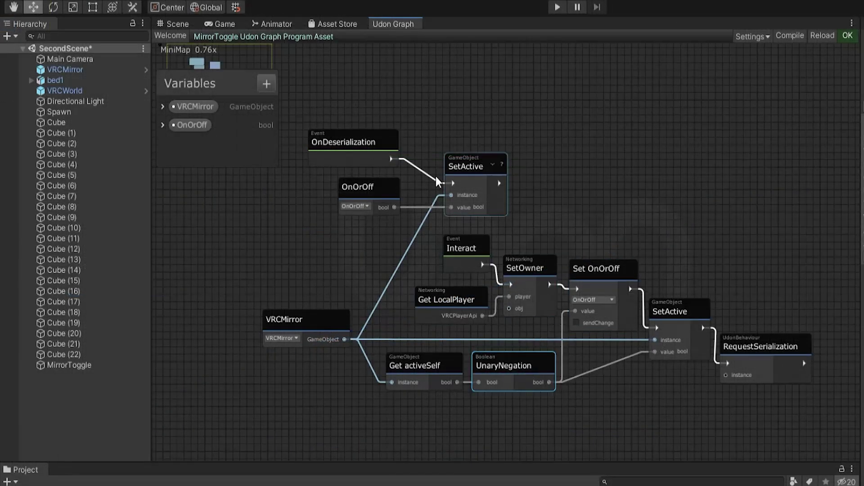
left_click(14, 2)
left_click(33, 41)
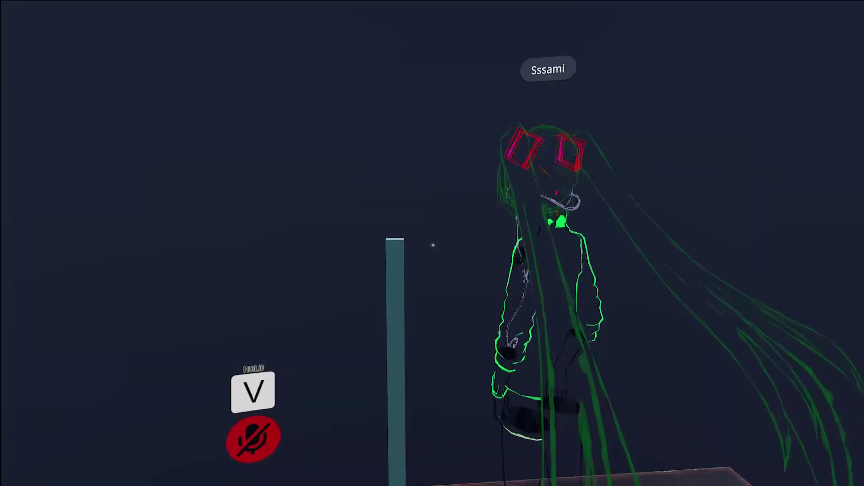
Step: Walk up to the MirrorToggle post in the VRChat test and use it repeatedly to check the synced mirror switching
key("w")
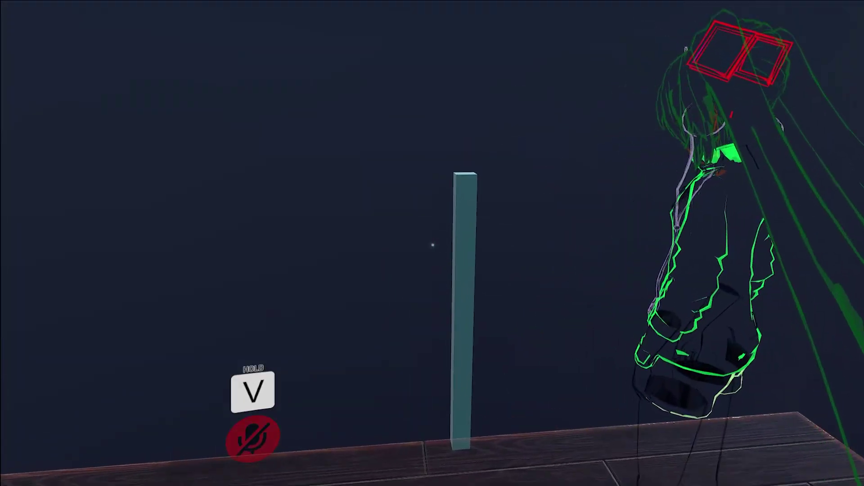
left_click(432, 245)
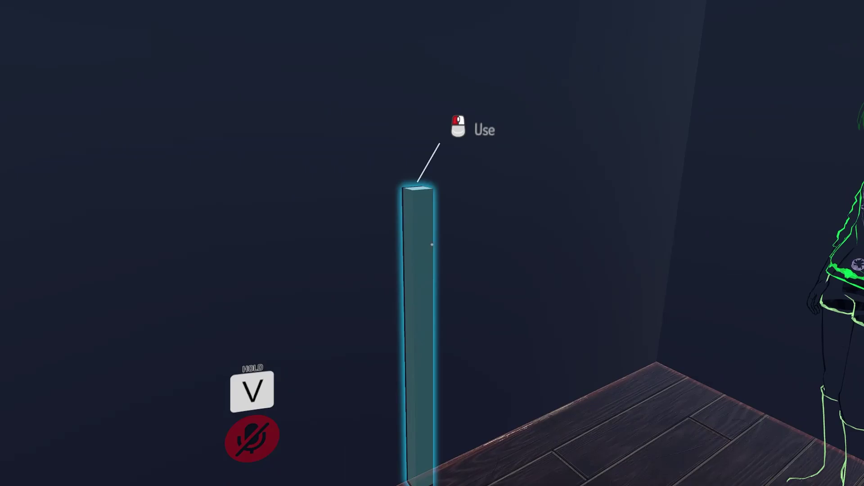
left_click(432, 245)
key("w")
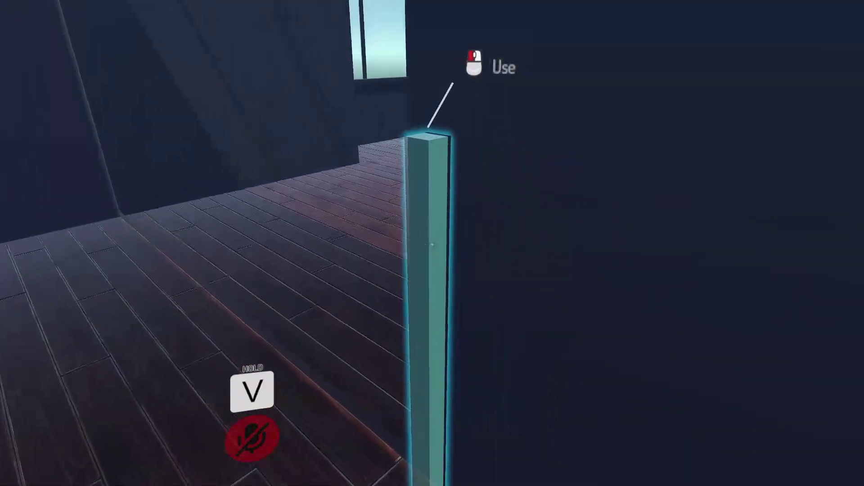
left_click(432, 245)
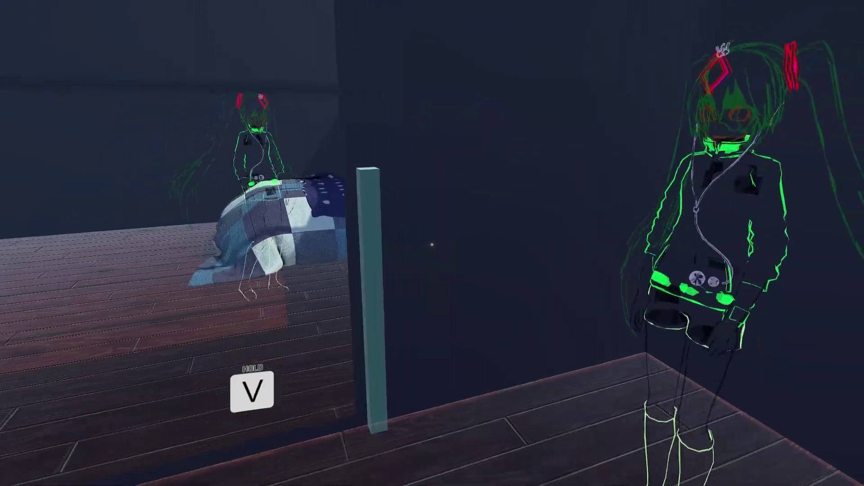
key("w")
left_click(432, 245)
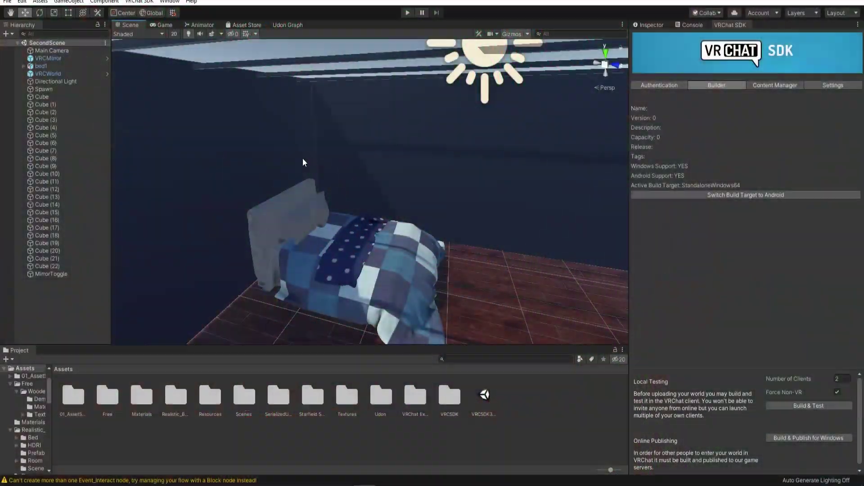
Step: Add a spotlight to the scene and position it above the bed
right_click(74, 300)
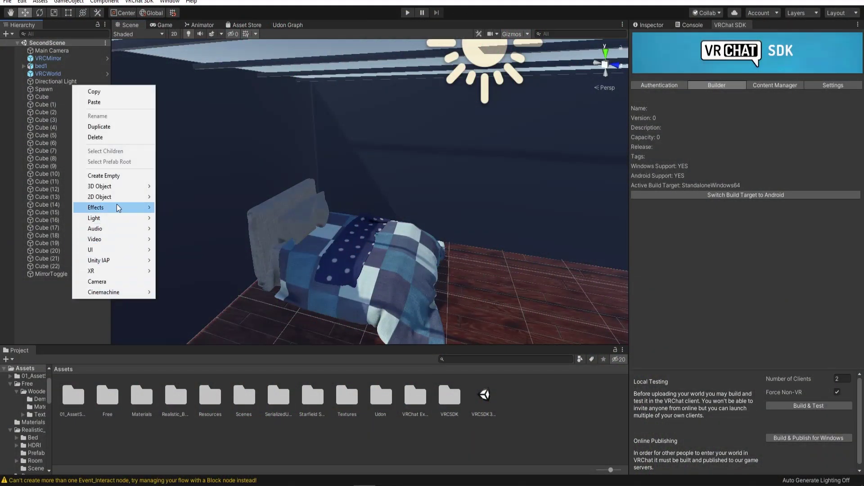
mouse_move(122, 218)
left_click(193, 241)
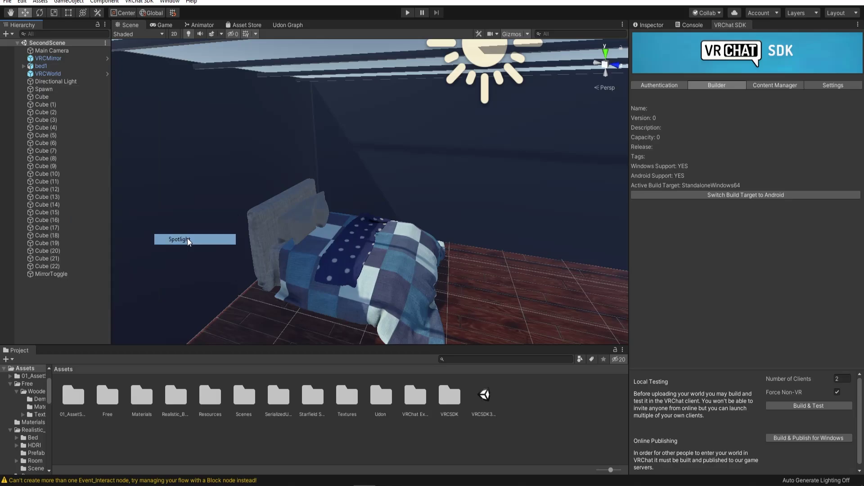
left_click_drag(369, 157, 309, 116)
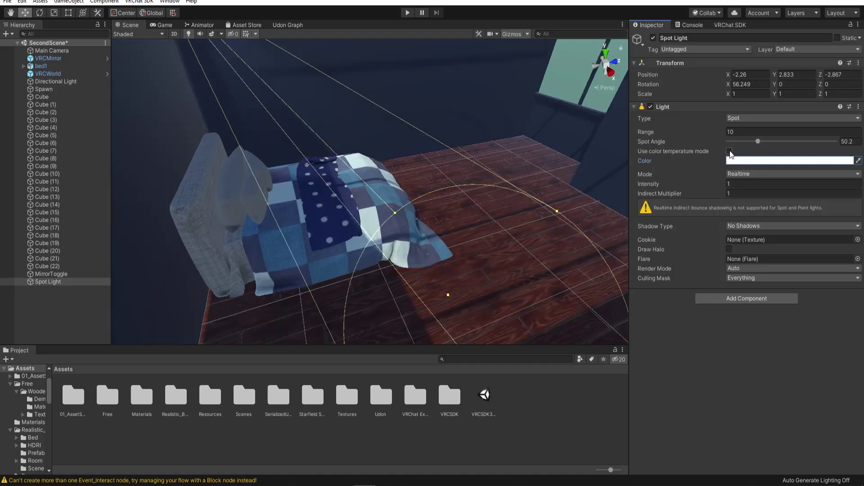
Step: Set the spot light's intensity to 50 and range to 5, angle it towards the bed, and give it a pinkish-red color
left_click(730, 150)
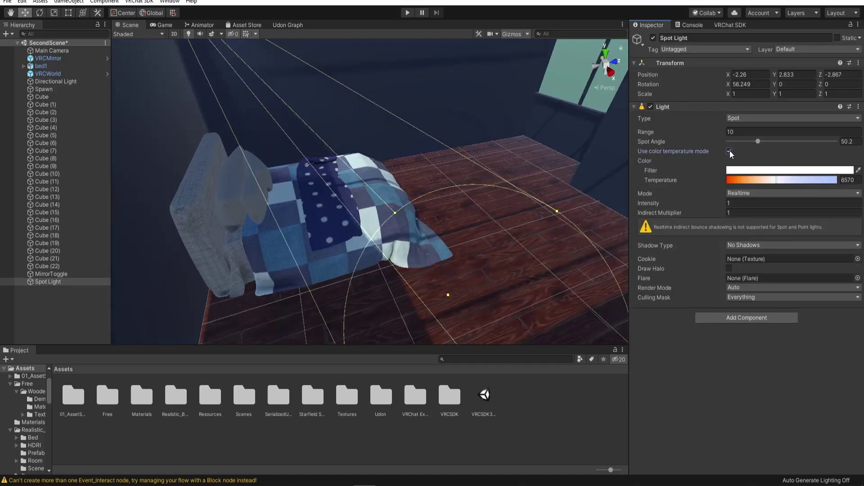
left_click(729, 151)
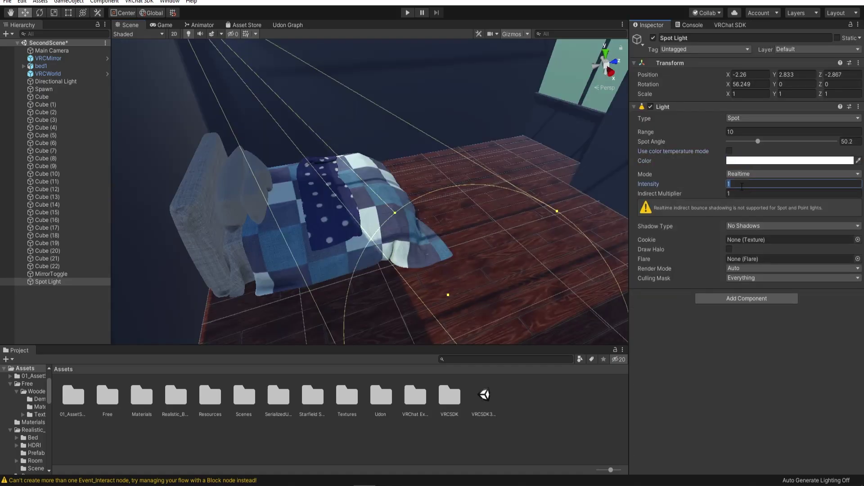
type("50")
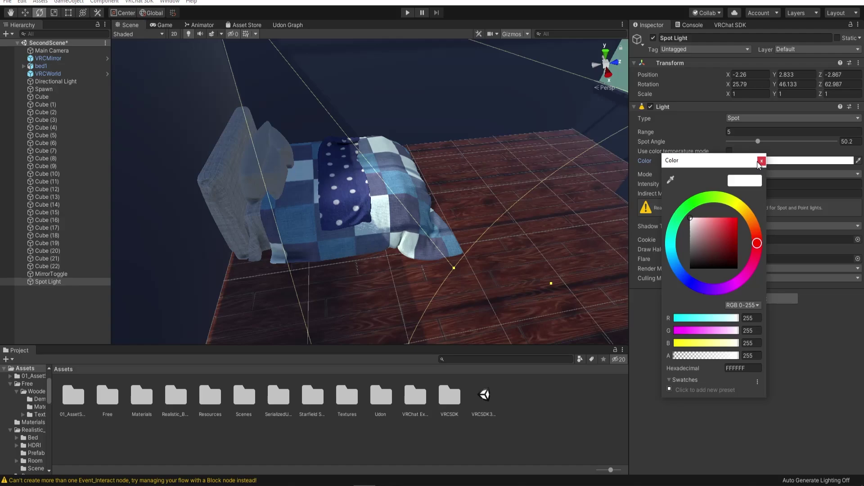
mouse_move(725, 239)
left_mouse_down()
mouse_move(738, 217)
mouse_move(758, 224)
mouse_move(757, 237)
left_mouse_up()
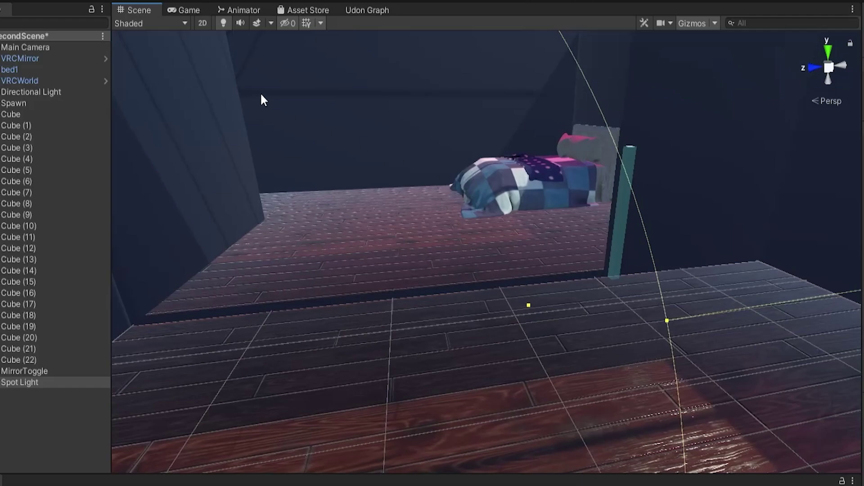
Step: Toggle the scene view lighting off and on to compare the room with and without its scene lights
left_click(225, 25)
left_click(225, 24)
left_click(225, 24)
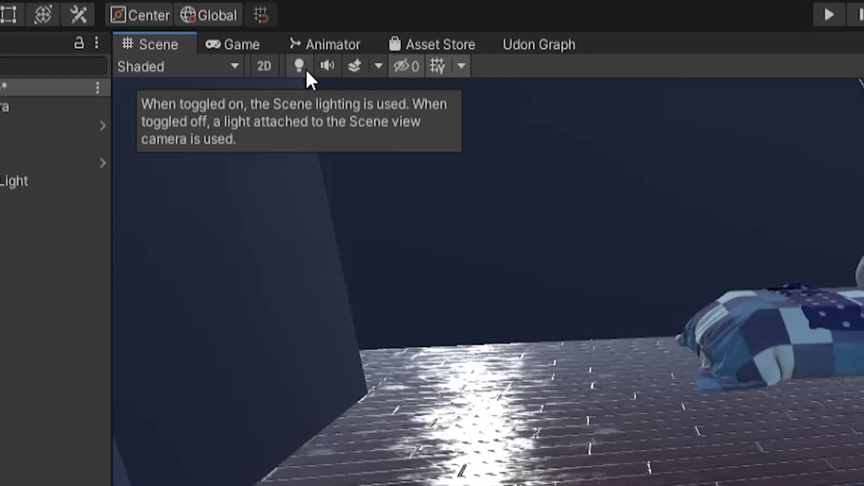
left_click(305, 68)
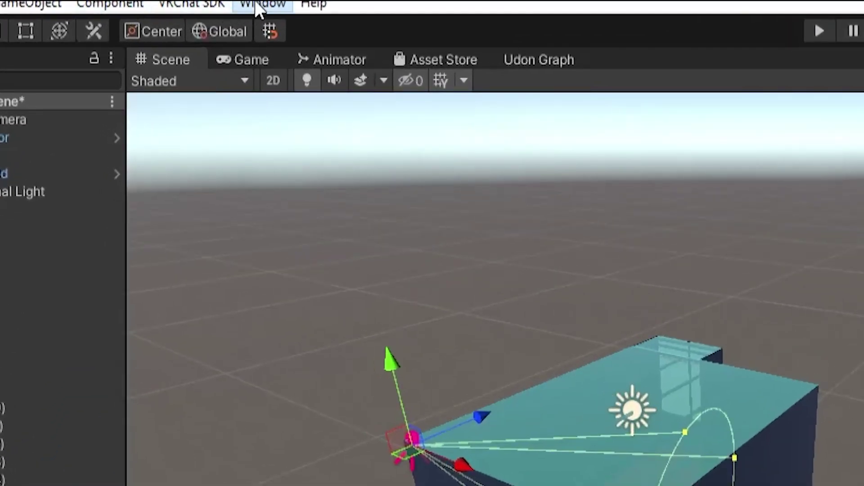
Step: Set the environment's skybox material to the downloaded Skybox in the Lighting settings and view it around the room
left_click(255, 1)
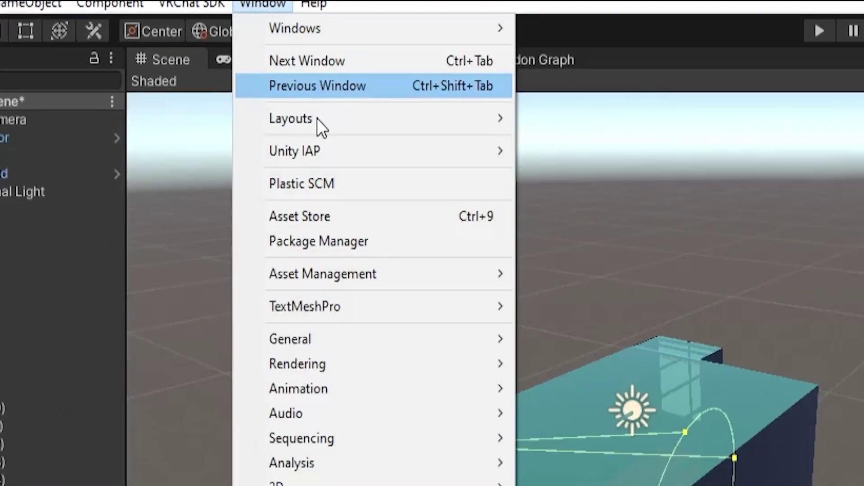
mouse_move(417, 365)
left_click(579, 367)
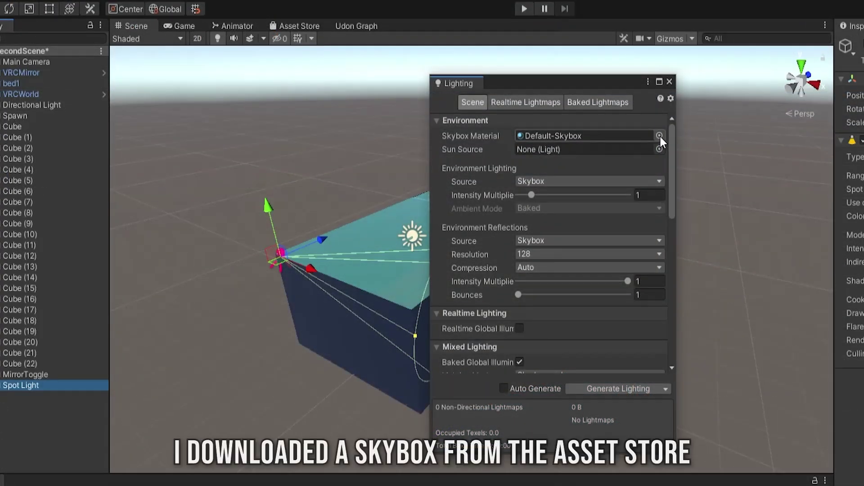
left_click(660, 135)
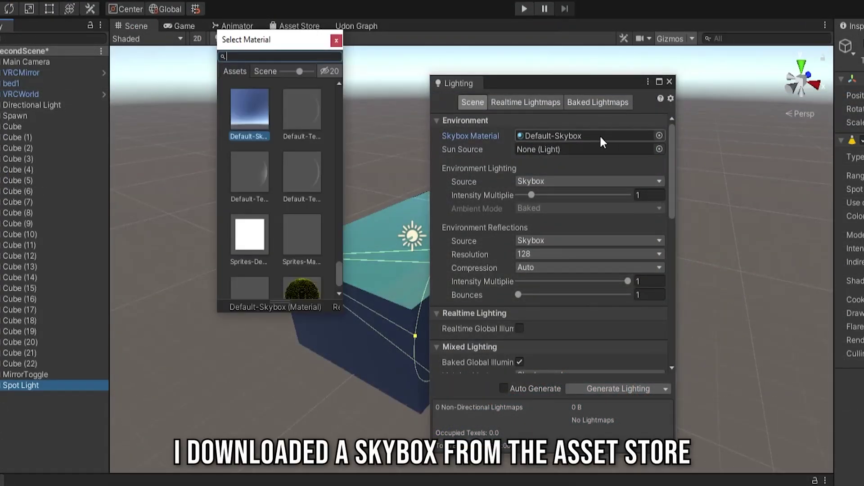
scroll(280, 169, "down", 2)
scroll(280, 168, "up", 6)
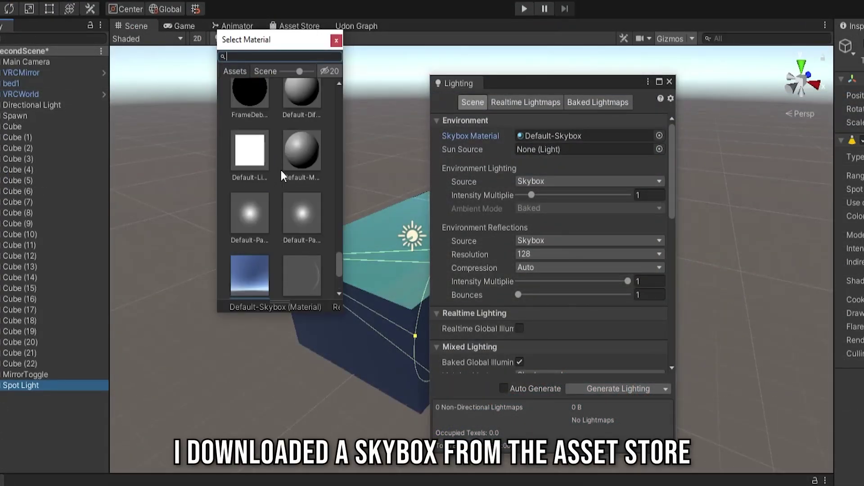
scroll(295, 217, "up", 2)
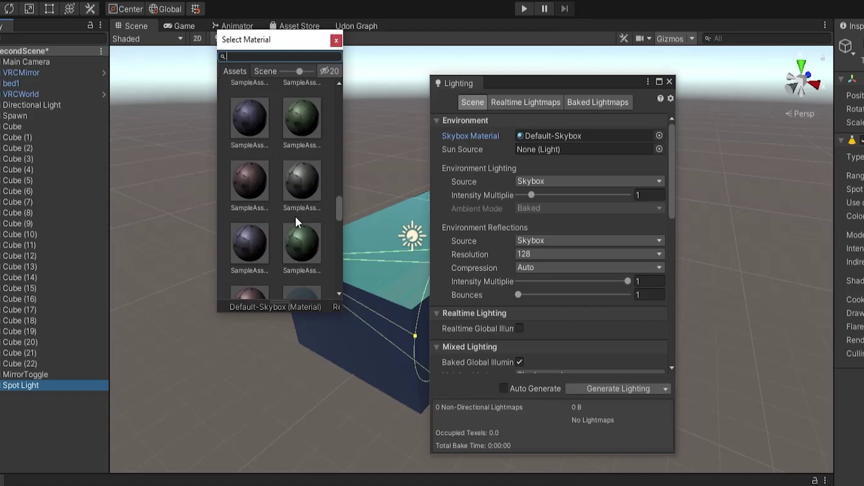
double_click(306, 254)
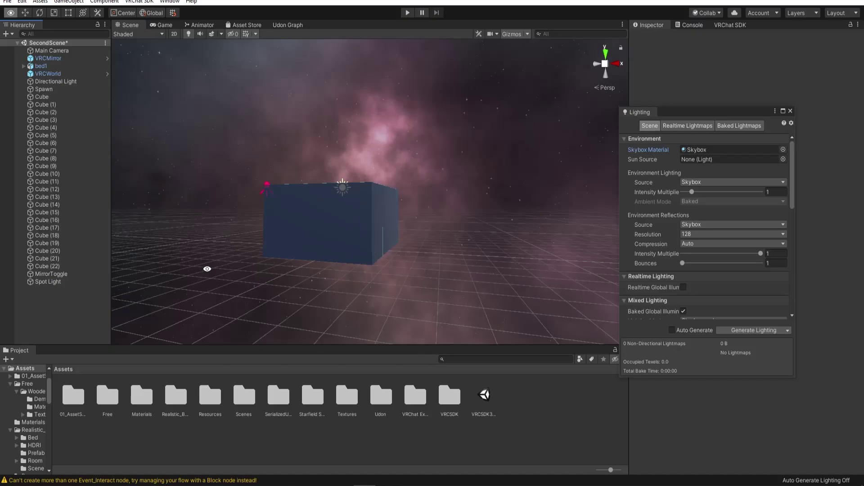
left_click_drag(400, 266, 182, 243, "alt")
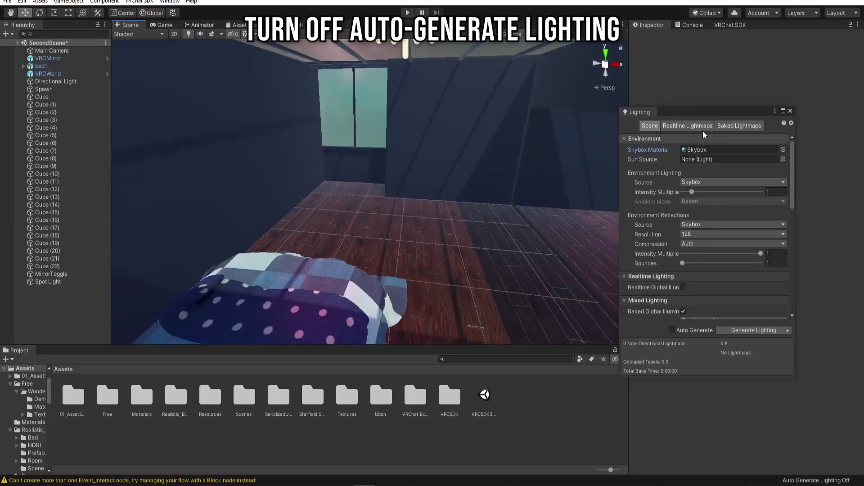
Step: Turn automatic lighting generation on and back off in the Lighting settings, and generate the lighting manually
left_click_drag(707, 113, 507, 110)
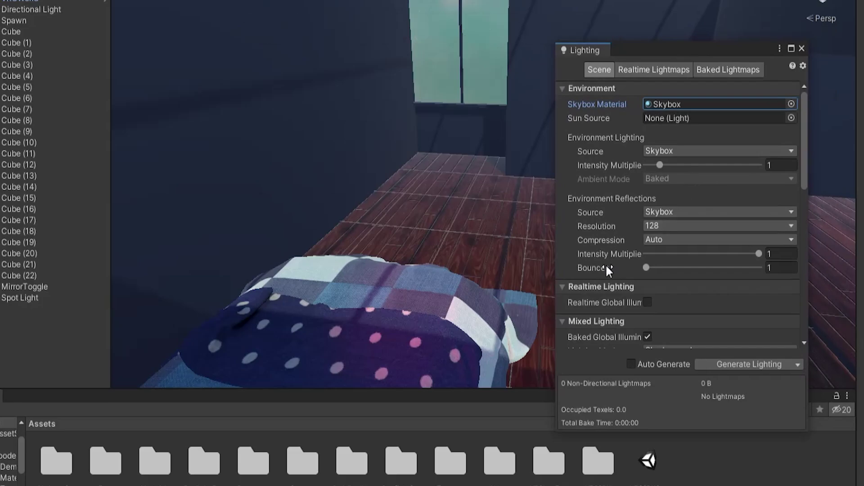
scroll(608, 279, "down", 15)
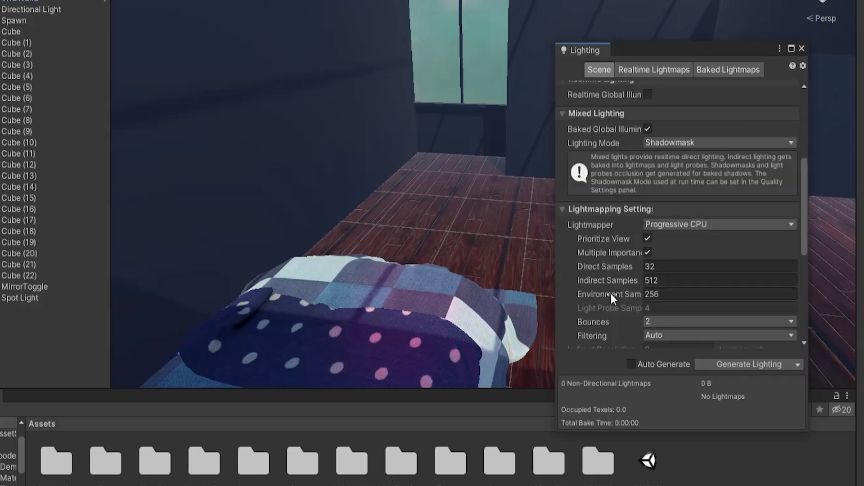
left_click(630, 365)
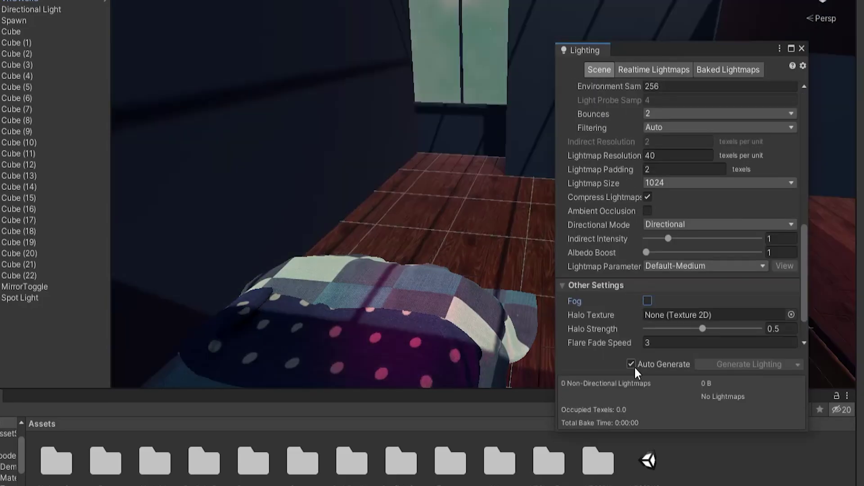
scroll(647, 295, "down", 3)
left_click(654, 364)
left_click(730, 364)
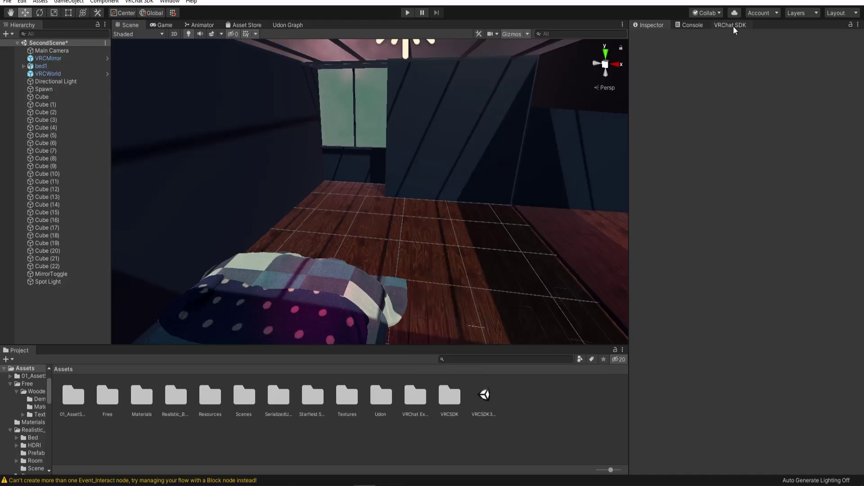
Step: Build and publish the world for Windows as "My Room" with description "My world!", accept the content rights statement, and upload it
left_click(734, 27)
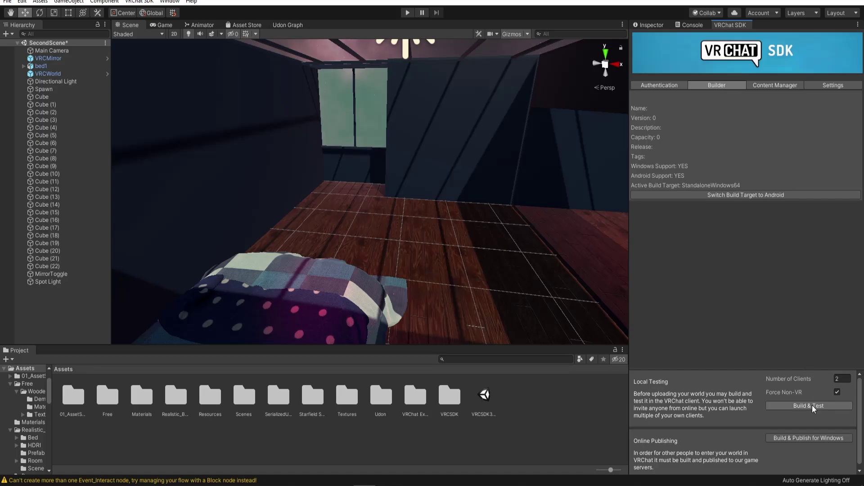
left_click(809, 438)
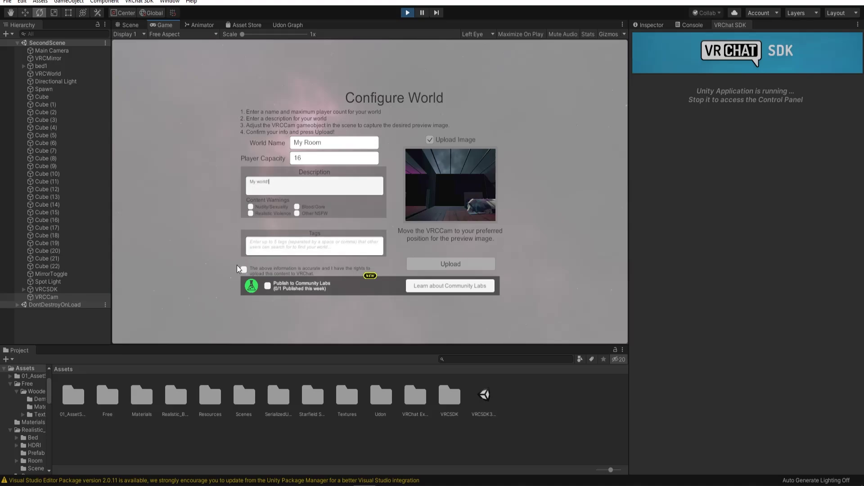
left_click(243, 271)
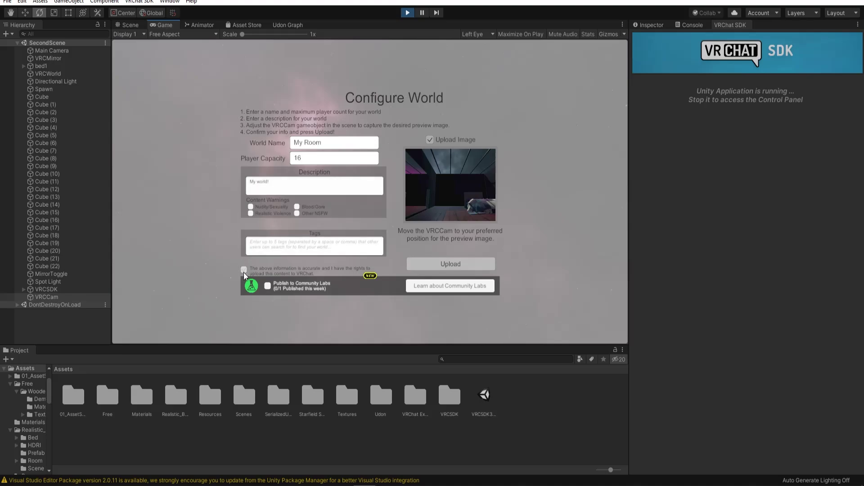
left_click(478, 266)
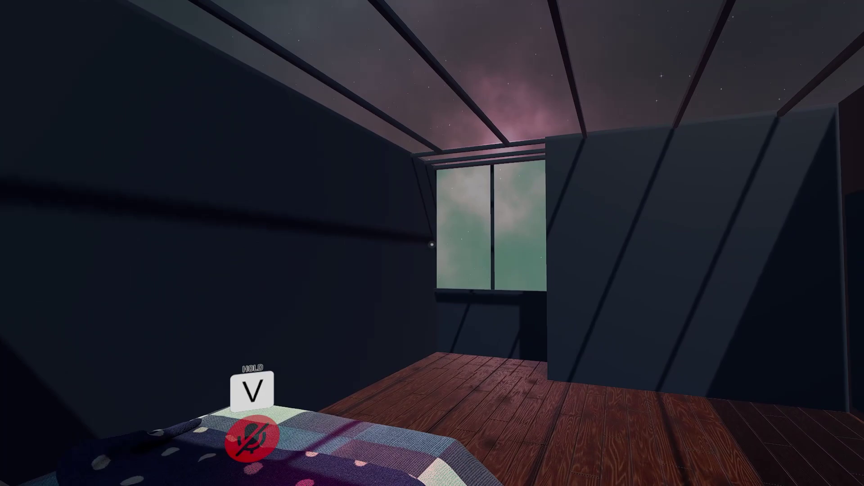
Step: Walk through the room in VRChat towards the window to inspect the world
key("w")
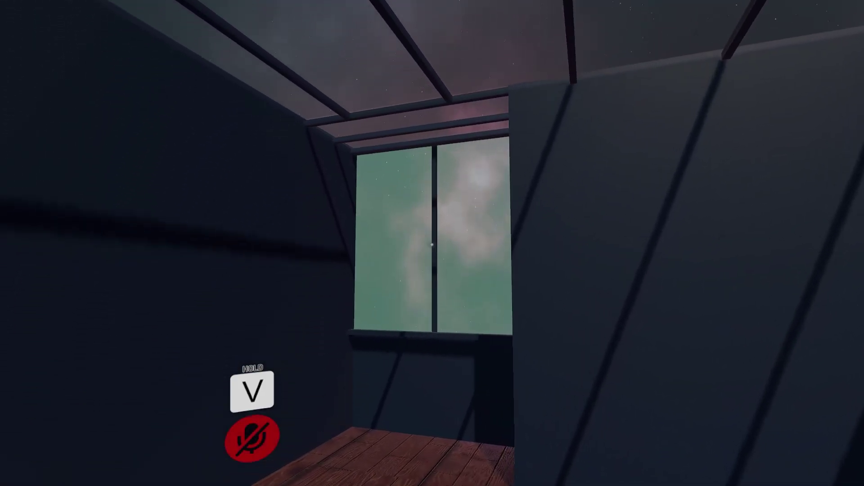